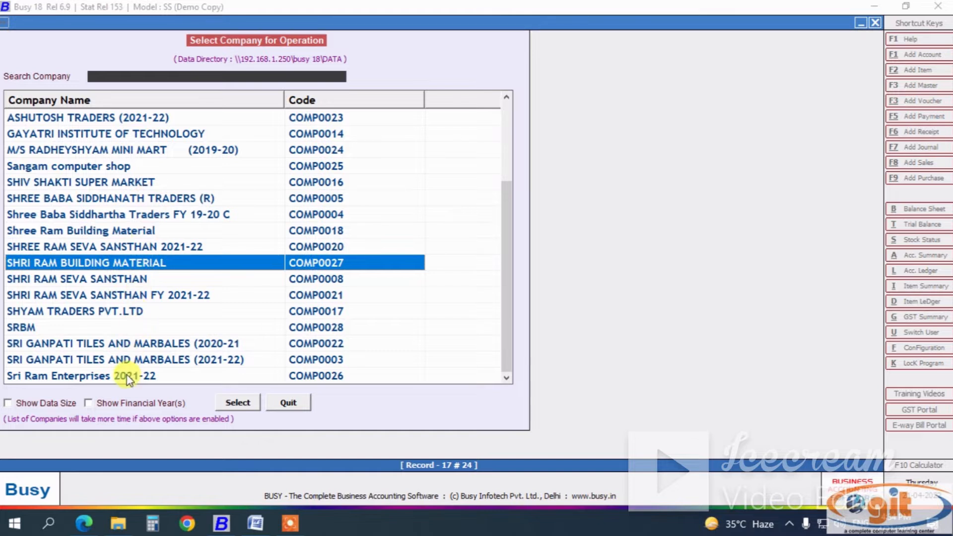
- Open the company SHRI RAM BUILDING MATERIAL (COMP0027) and log in with the user name and password
double_click(91, 264)
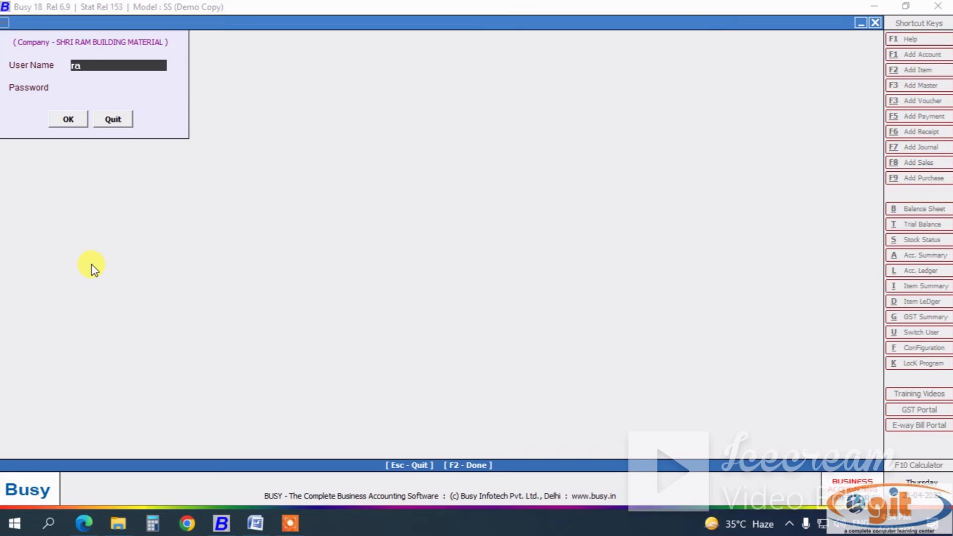
key("Return")
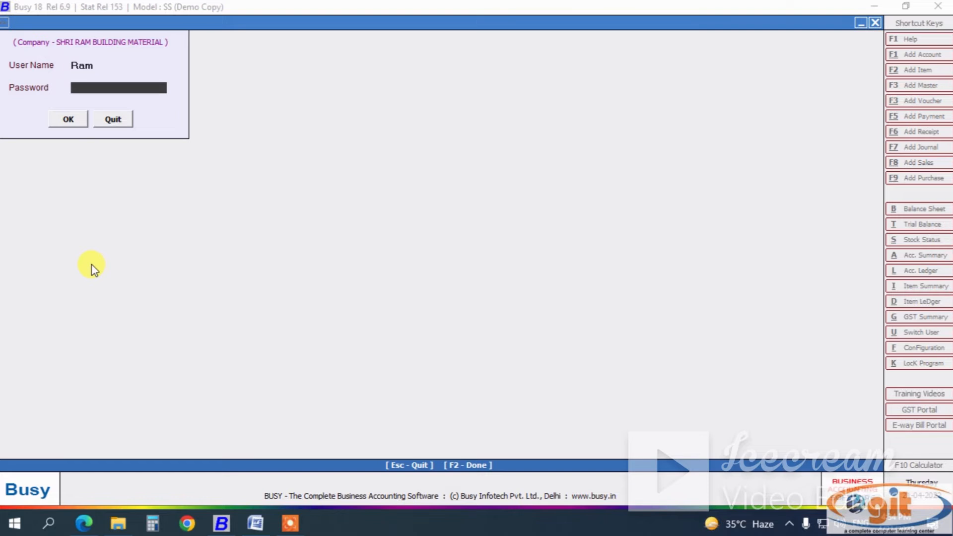
key("Return")
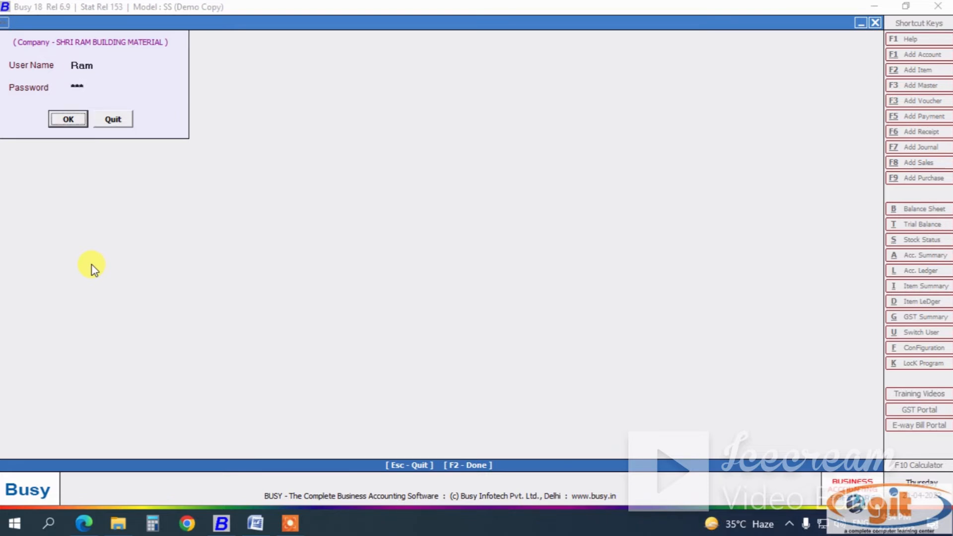
key("Return")
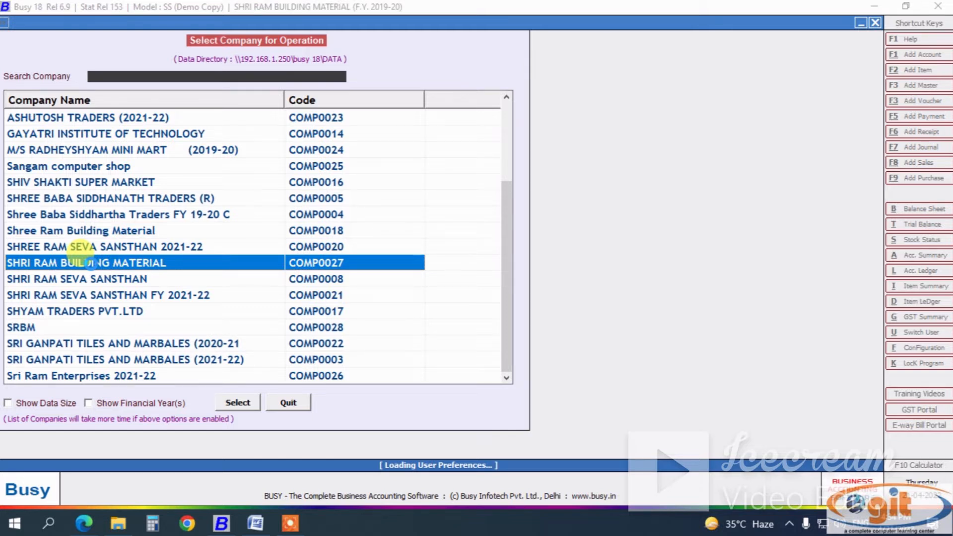
- Switch to BUSY PRACTICE SET (1).pdf and review the Lakshmi Agencies and Ashutosh Traders tax invoices on pages 1 and 2
left_click(84, 523)
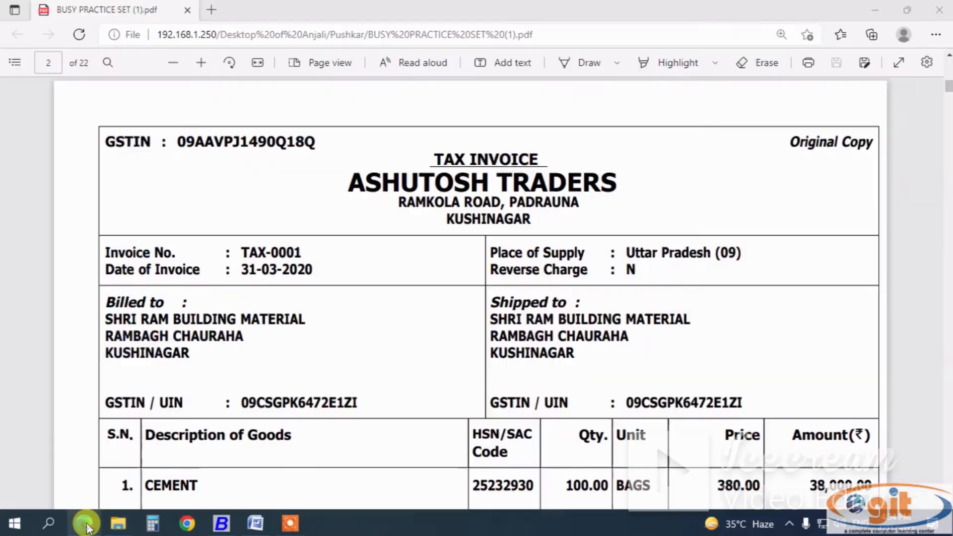
key("alt+Tab")
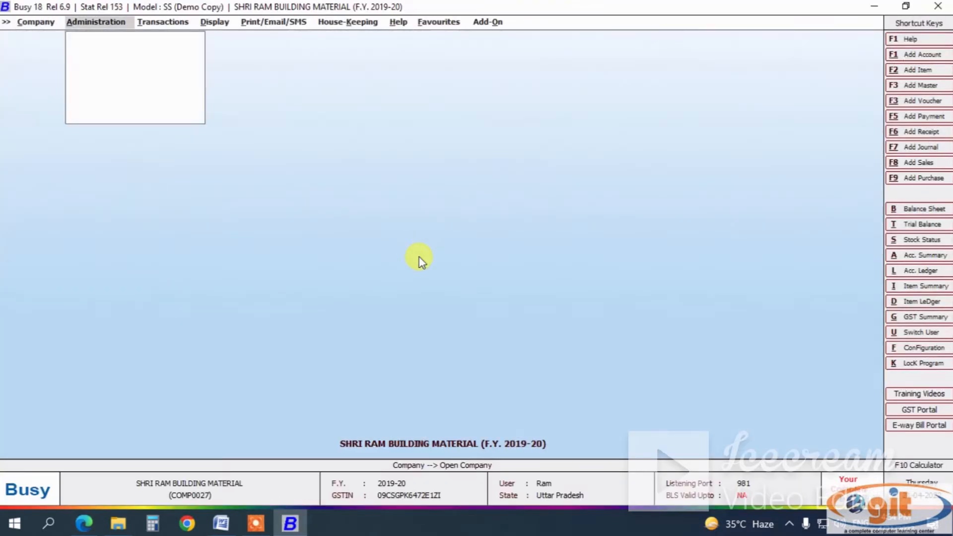
left_click(84, 524)
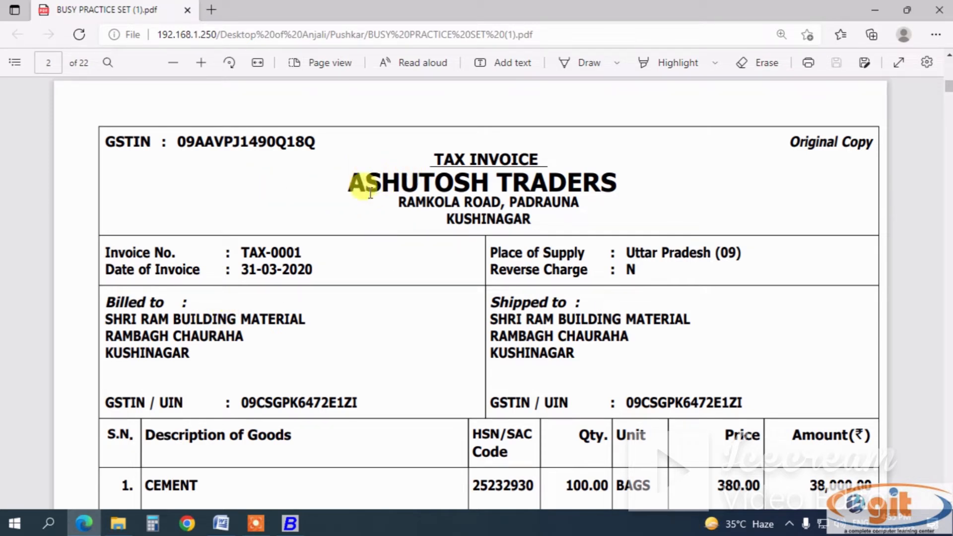
scroll(350, 188, "up", 20)
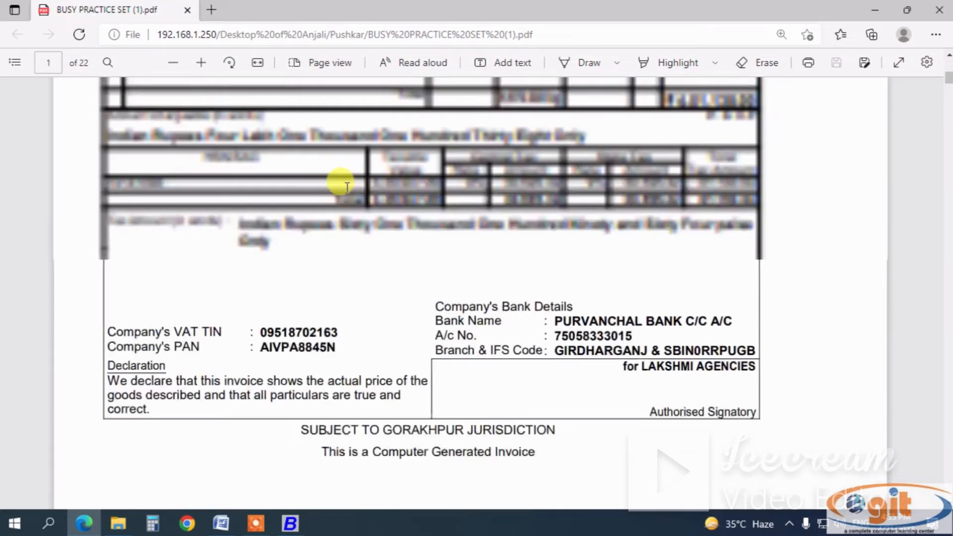
scroll(232, 160, "up", 4)
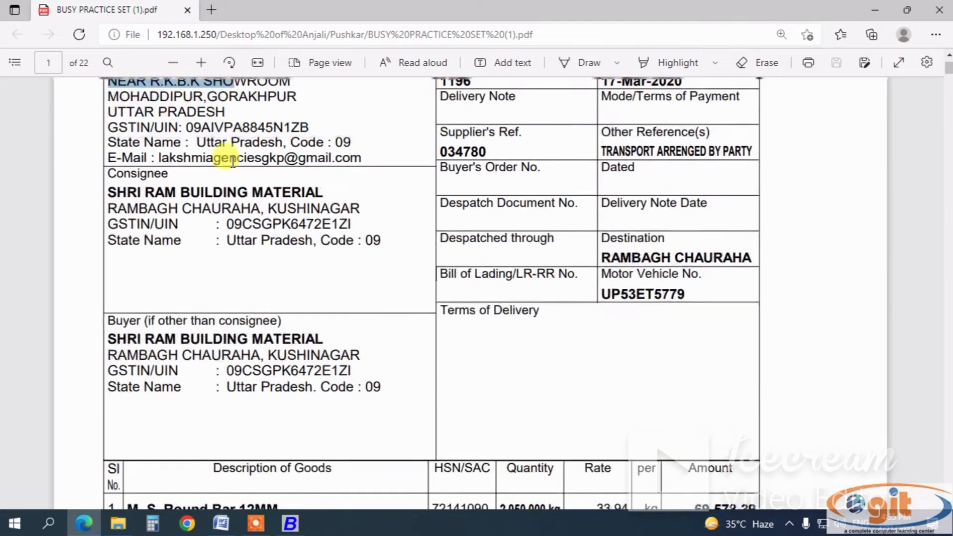
left_click_drag(232, 169, 240, 166)
left_click(254, 168)
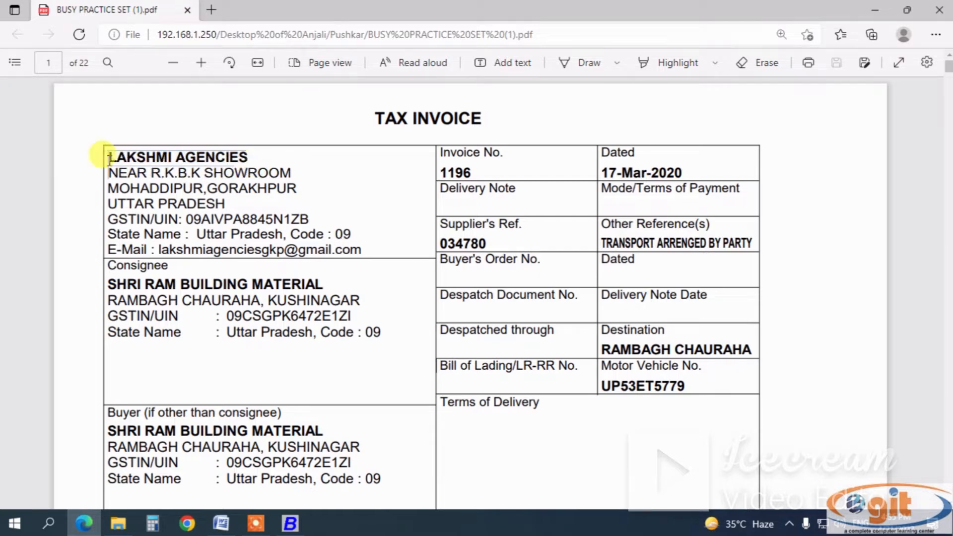
scroll(276, 255, "down", 10)
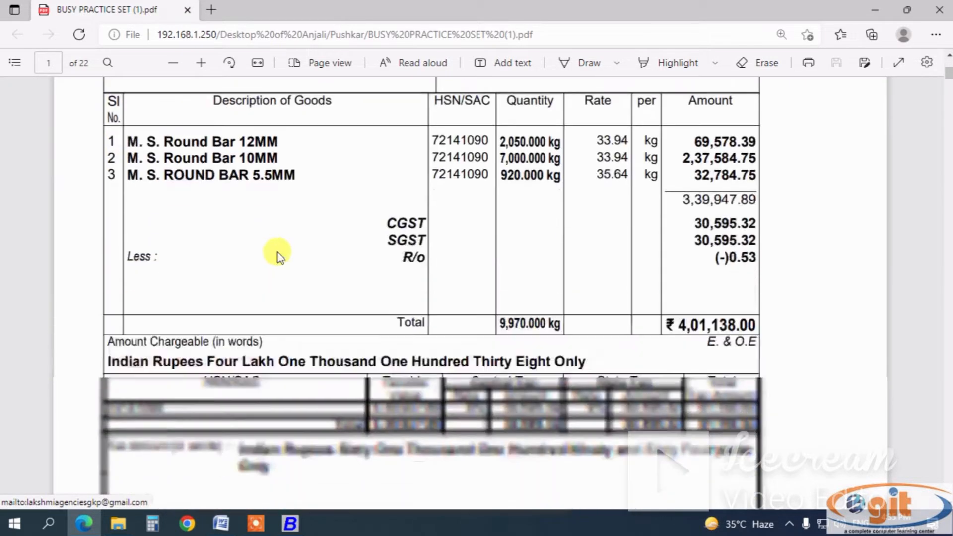
scroll(277, 255, "down", 10)
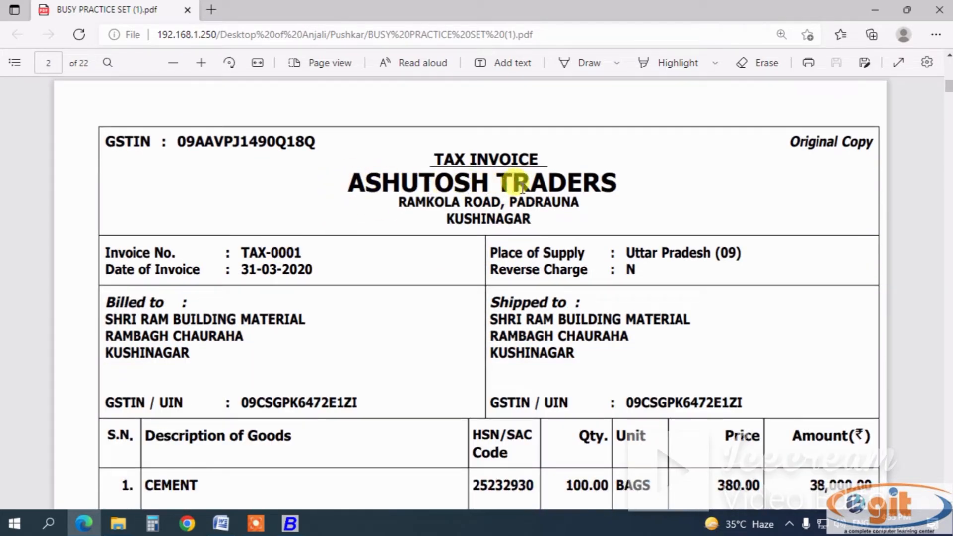
scroll(522, 187, "down", 2)
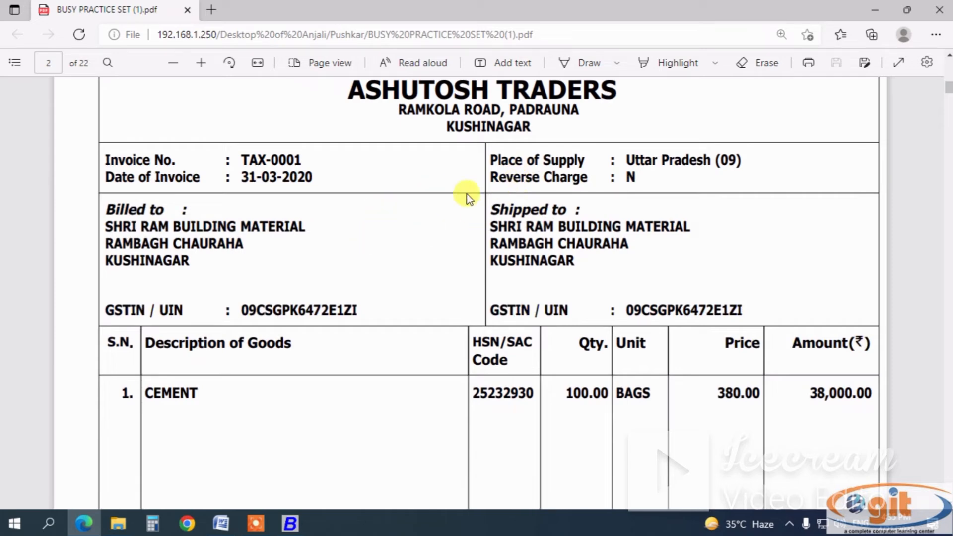
scroll(452, 234, "up", 2)
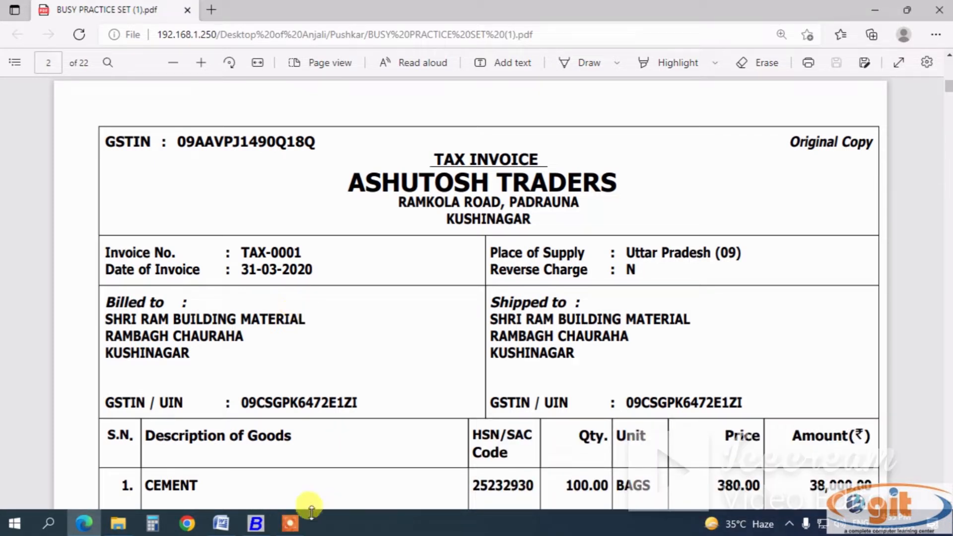
- Circle the billed-to, shipped-to and seller details on the Ashutosh Traders invoice with the screen pen, and clear the markings
left_click(300, 524)
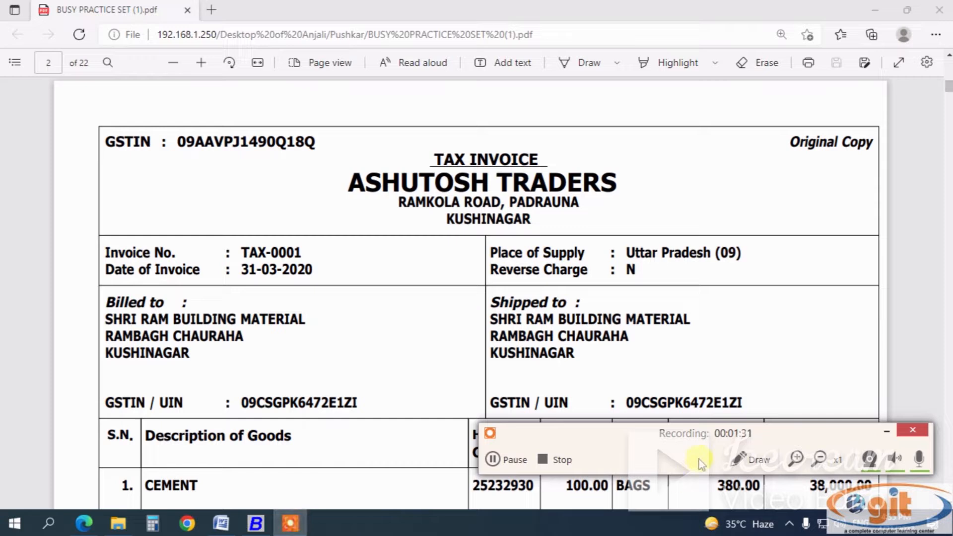
left_click(744, 462)
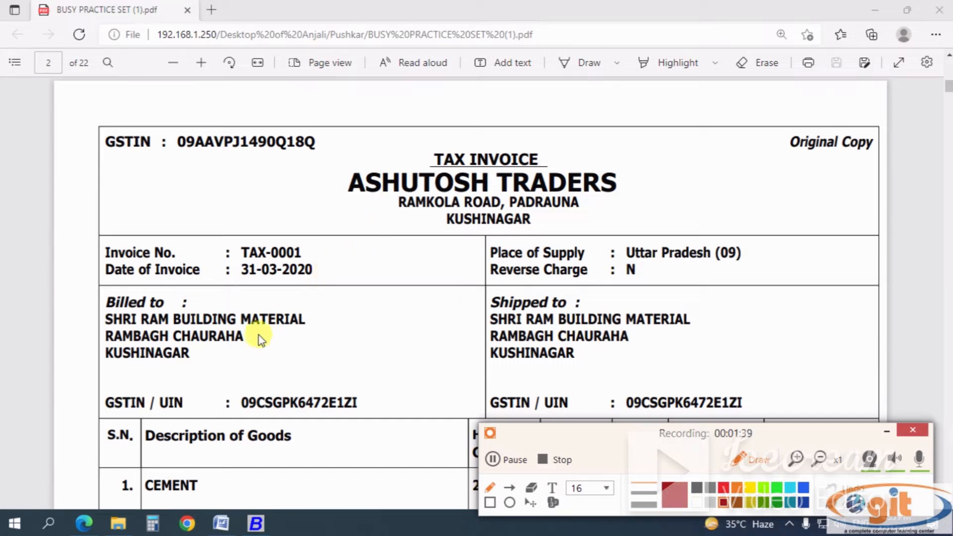
mouse_move(107, 365)
left_mouse_down()
mouse_move(85, 320)
mouse_move(159, 298)
mouse_move(298, 306)
left_mouse_up()
mouse_move(310, 355)
left_mouse_down()
mouse_move(221, 377)
mouse_move(132, 379)
mouse_move(105, 368)
left_mouse_up()
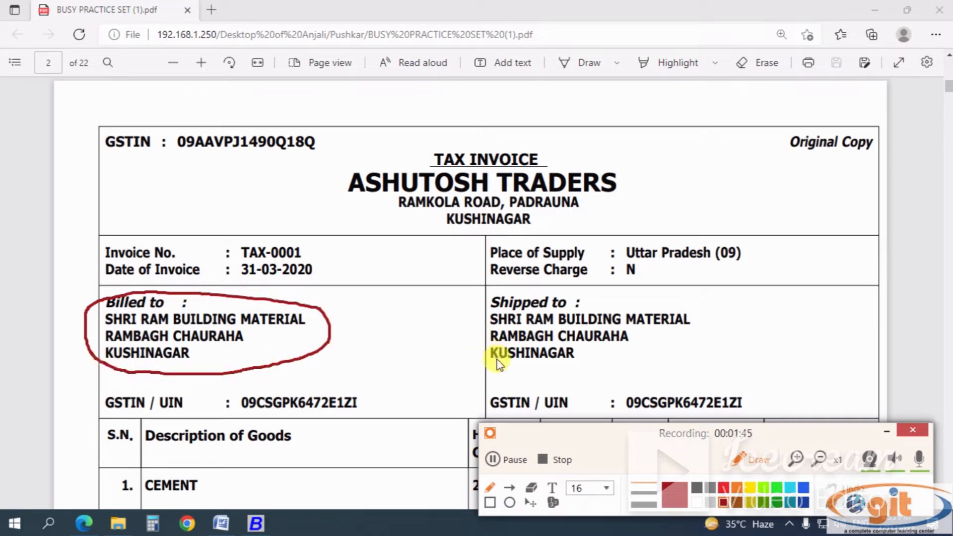
mouse_move(489, 372)
left_mouse_down()
mouse_move(471, 308)
mouse_move(576, 288)
mouse_move(720, 320)
mouse_move(667, 375)
mouse_move(543, 381)
mouse_move(491, 369)
left_mouse_up()
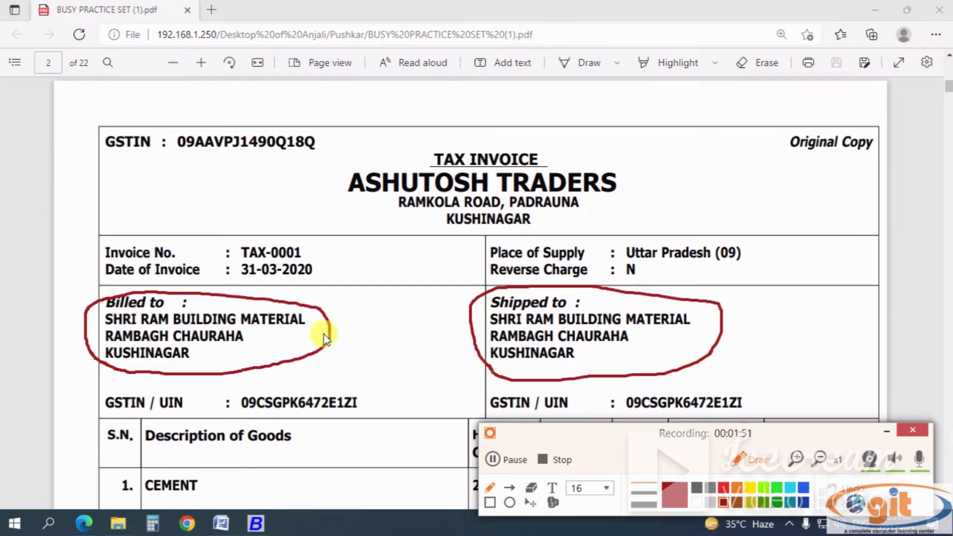
left_click_drag(323, 329, 492, 339)
mouse_move(417, 241)
left_mouse_down()
mouse_move(326, 198)
mouse_move(488, 155)
mouse_move(628, 167)
mouse_move(568, 240)
mouse_move(413, 243)
left_mouse_up()
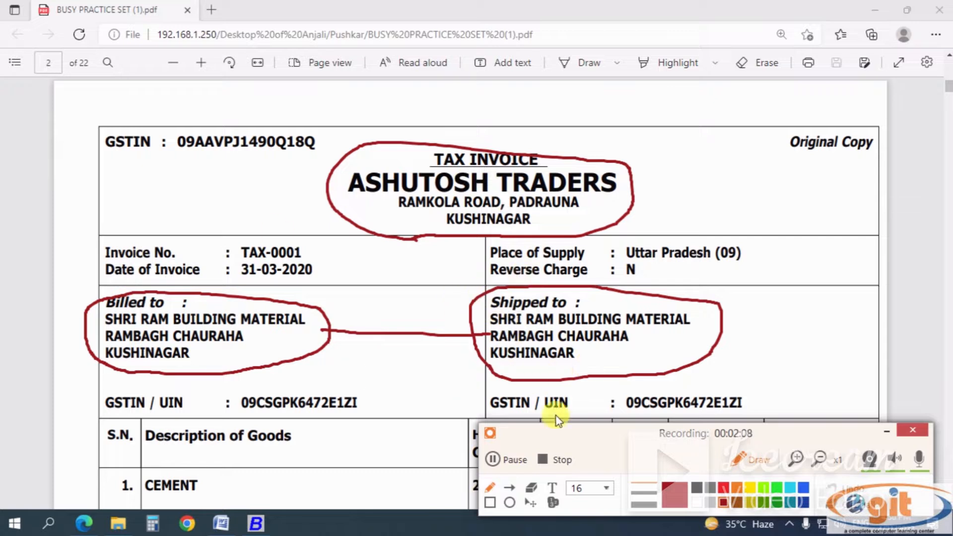
left_click(853, 505)
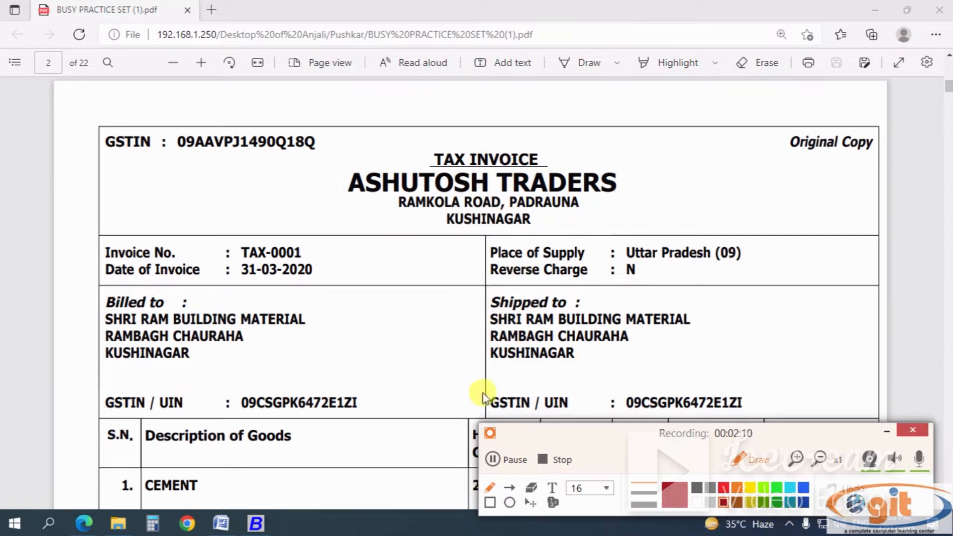
left_click(755, 461)
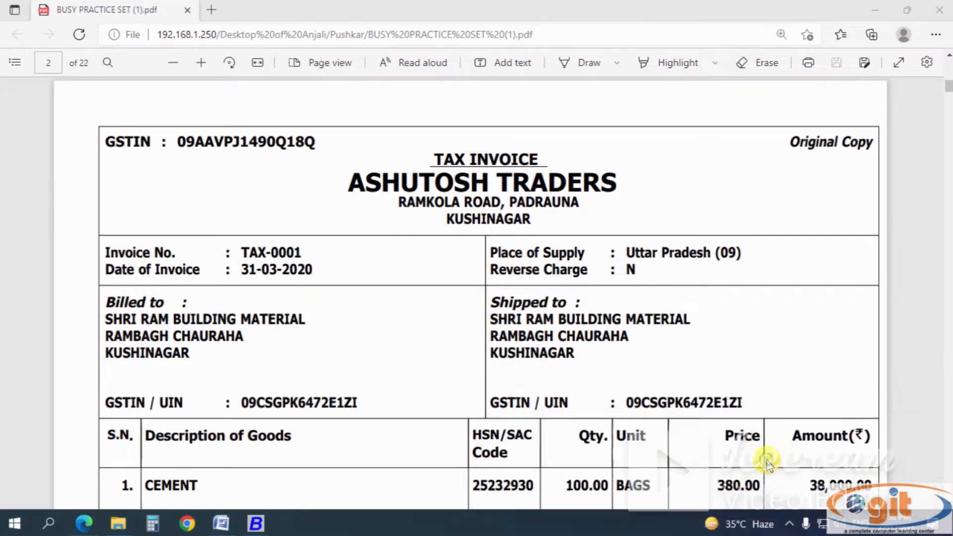
- Switch to Busy, circle the Add Purchase shortcut with a red screen pen, and clear the marking
left_click(263, 521)
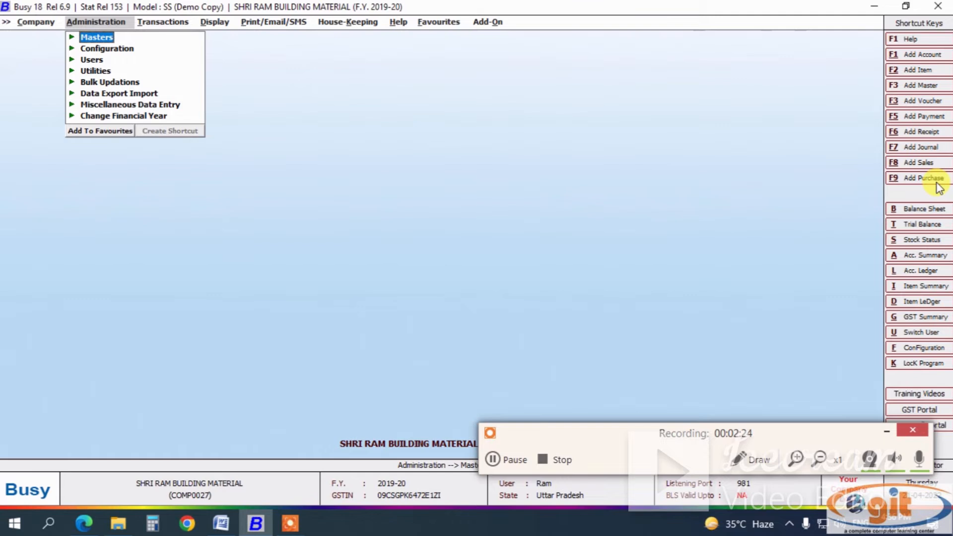
left_click(764, 472)
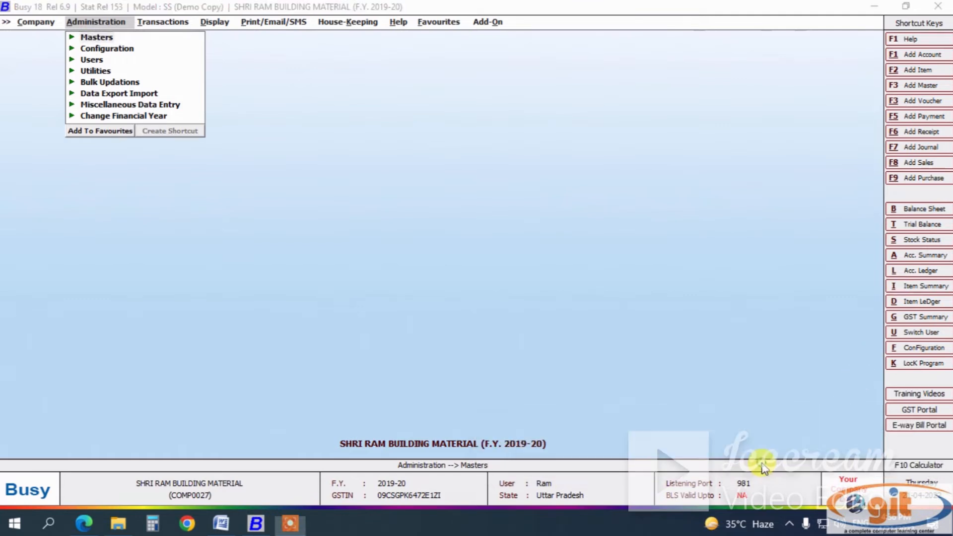
left_click(723, 488)
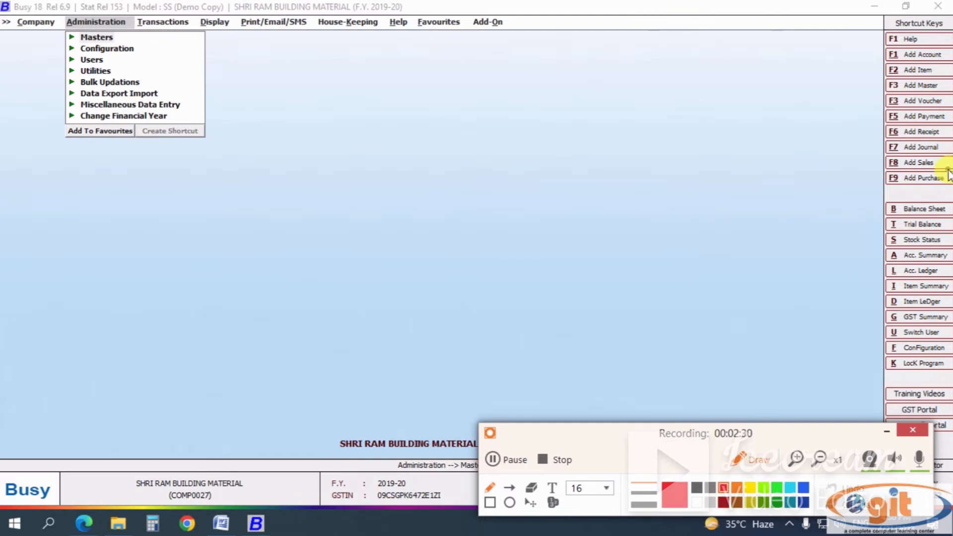
mouse_move(946, 171)
left_mouse_down()
mouse_move(895, 170)
mouse_move(886, 193)
mouse_move(948, 184)
left_mouse_up()
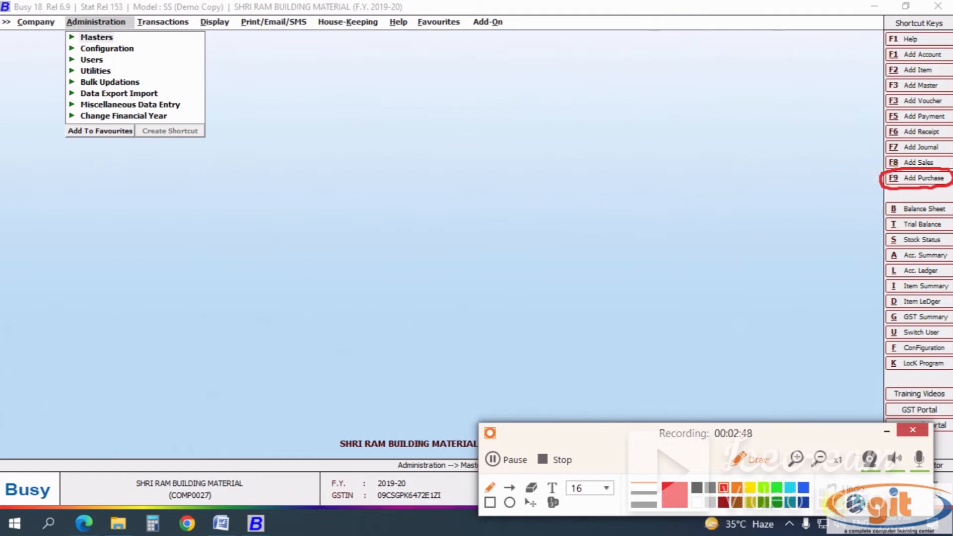
left_click(849, 506)
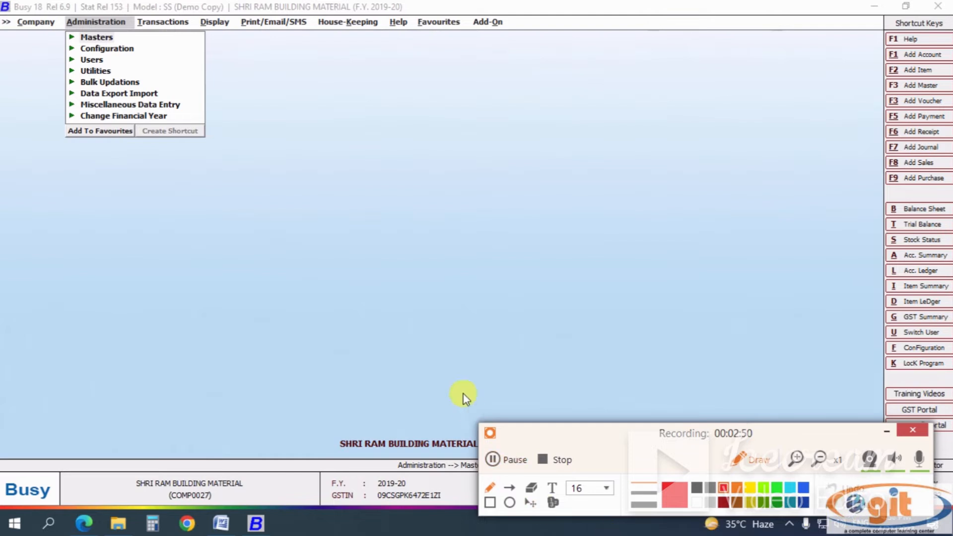
left_click(748, 460)
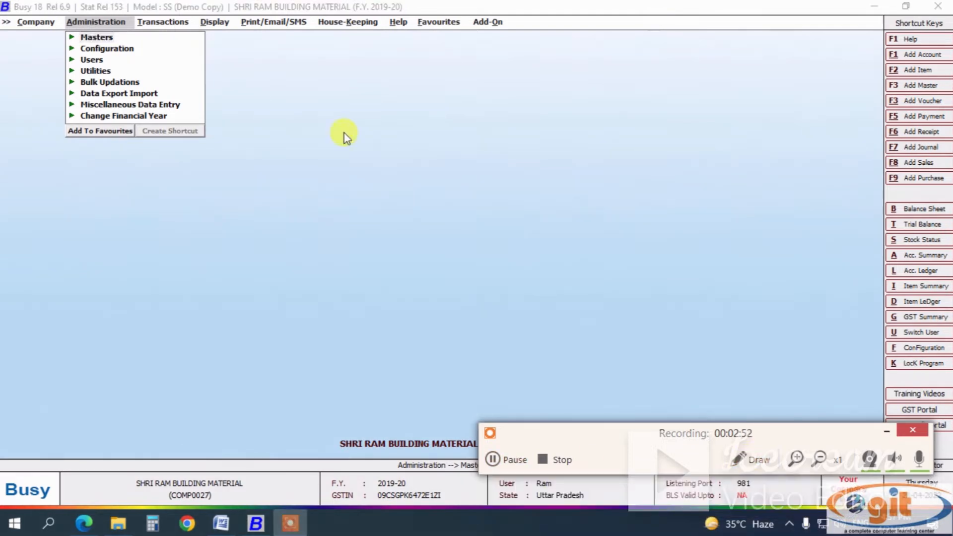
- Expand the Purchase transaction options and circle Add, Modify and List with a dark red screen pen
left_click(163, 24)
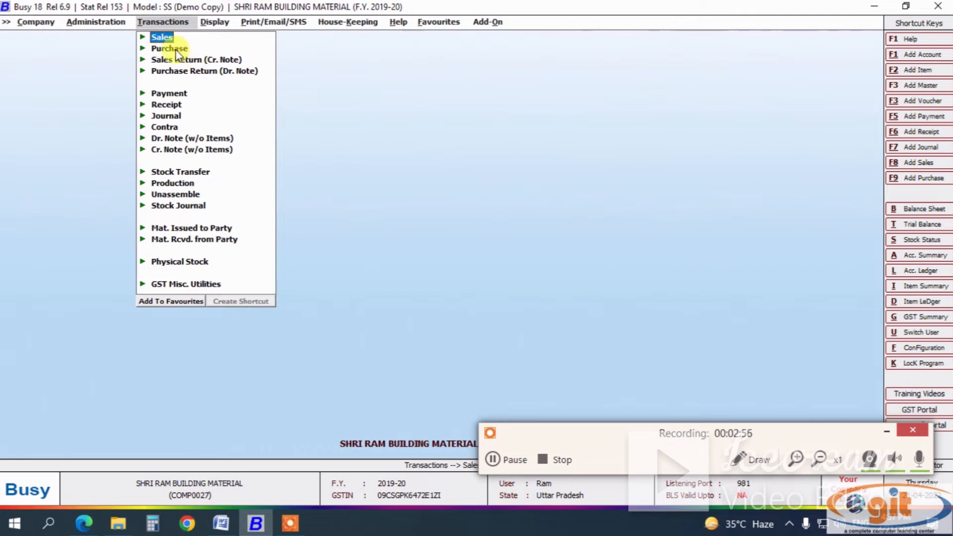
left_click(143, 49)
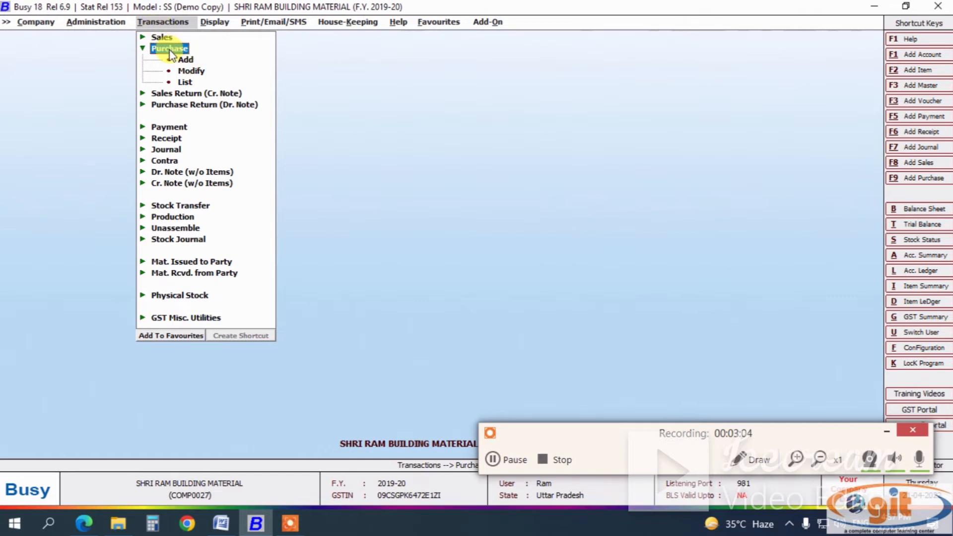
left_click(751, 461)
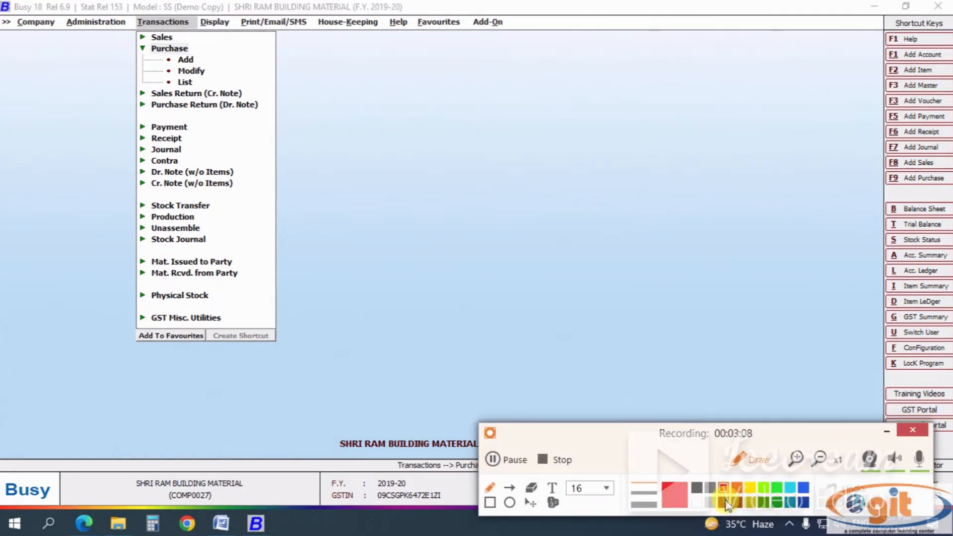
left_click(724, 502)
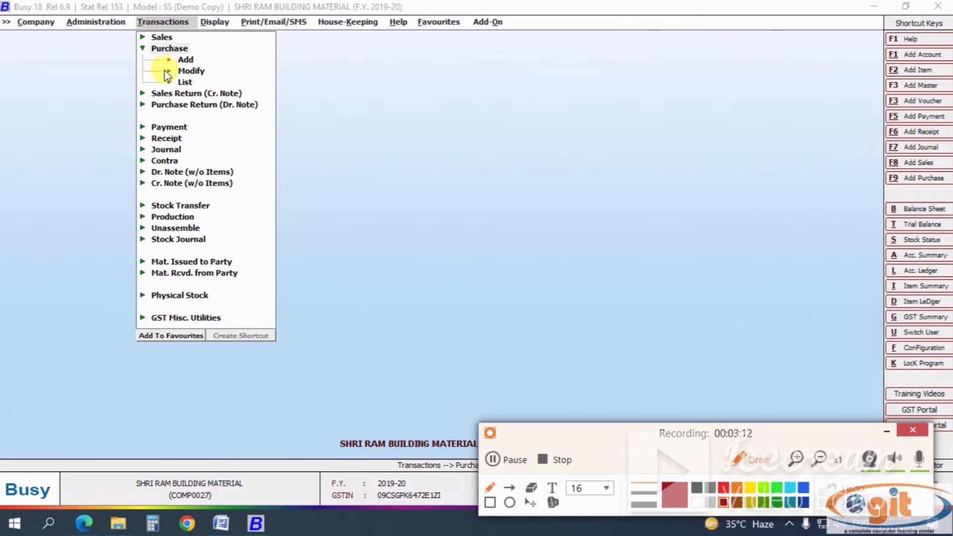
mouse_move(201, 60)
left_mouse_down()
mouse_move(173, 58)
mouse_move(207, 63)
mouse_move(201, 73)
mouse_move(176, 69)
mouse_move(207, 75)
mouse_move(201, 66)
mouse_move(171, 77)
mouse_move(185, 91)
mouse_move(187, 84)
left_mouse_up()
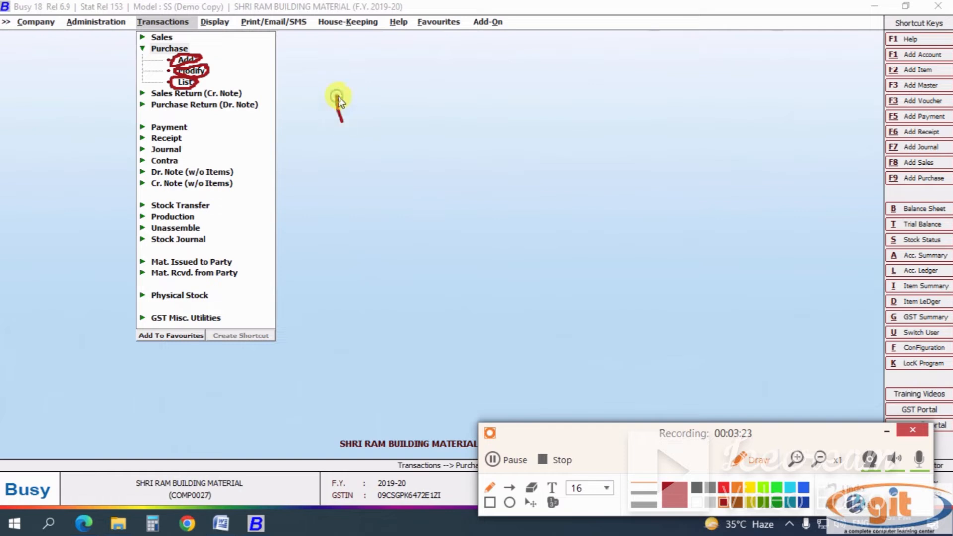
- Handwrite "Add-New" and "Modify" beside the Purchase options with the dark red screen pen, underlining Add and circling Modify
mouse_move(338, 102)
left_mouse_down()
mouse_move(362, 84)
mouse_move(404, 77)
left_mouse_up()
mouse_move(330, 139)
left_mouse_down()
mouse_move(412, 87)
mouse_move(419, 60)
mouse_move(466, 56)
mouse_move(493, 42)
mouse_move(463, 56)
left_mouse_up()
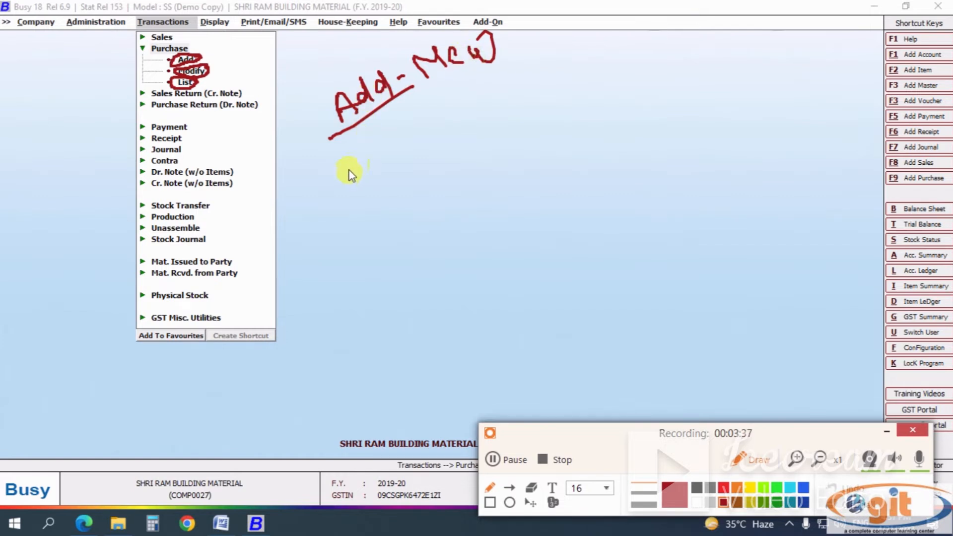
mouse_move(351, 166)
left_mouse_down()
mouse_move(446, 191)
mouse_move(457, 174)
mouse_move(489, 199)
mouse_move(472, 127)
mouse_move(359, 132)
left_mouse_up()
left_click(424, 169)
mouse_move(351, 198)
left_mouse_down()
mouse_move(415, 234)
mouse_move(514, 213)
mouse_move(529, 177)
mouse_move(516, 166)
left_mouse_up()
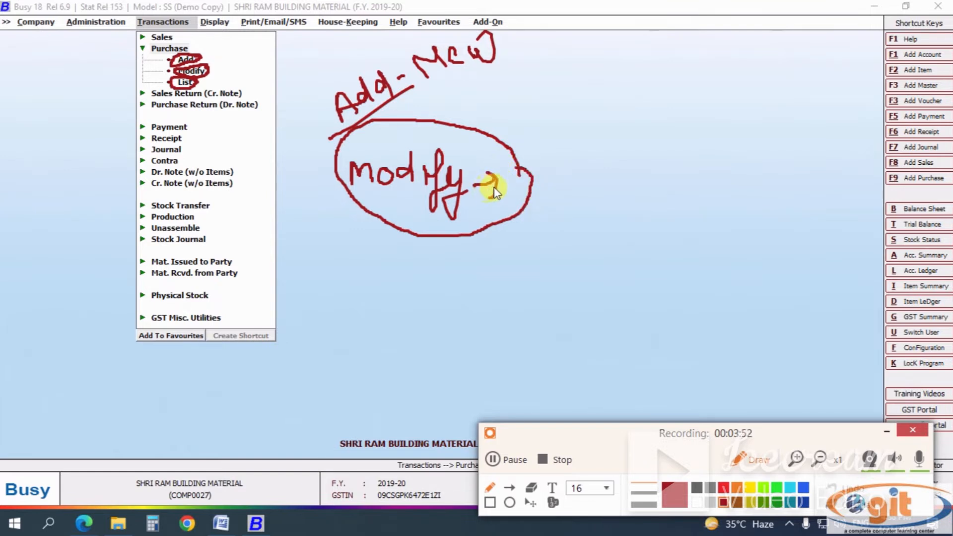
mouse_move(495, 185)
left_mouse_down()
mouse_move(494, 199)
mouse_move(554, 182)
left_mouse_up()
- Handwrite "List" below Modify, frame it with a rectangle, and clear all screen markings
left_click_drag(374, 297, 397, 295)
left_click(404, 272)
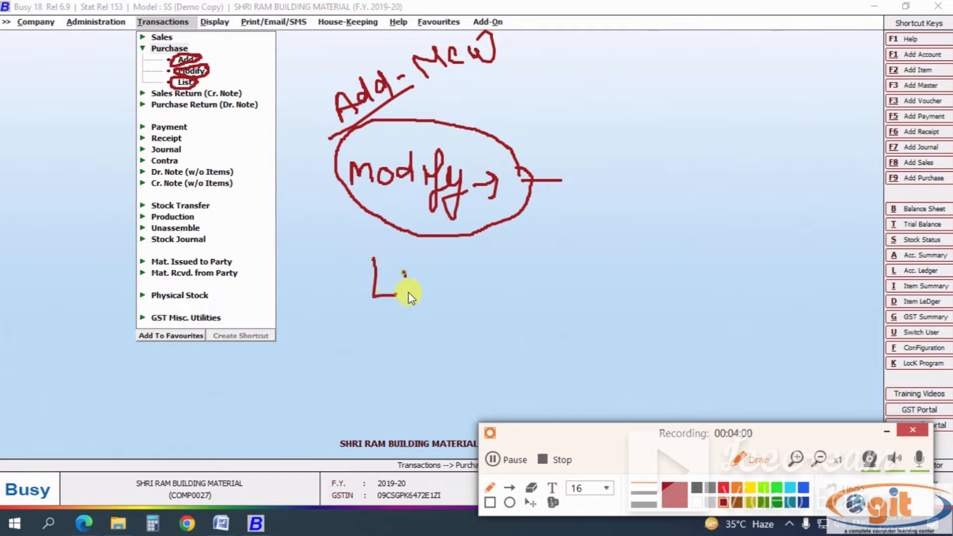
left_click(407, 256)
mouse_move(436, 255)
left_mouse_down()
mouse_move(451, 293)
mouse_move(457, 271)
left_mouse_up()
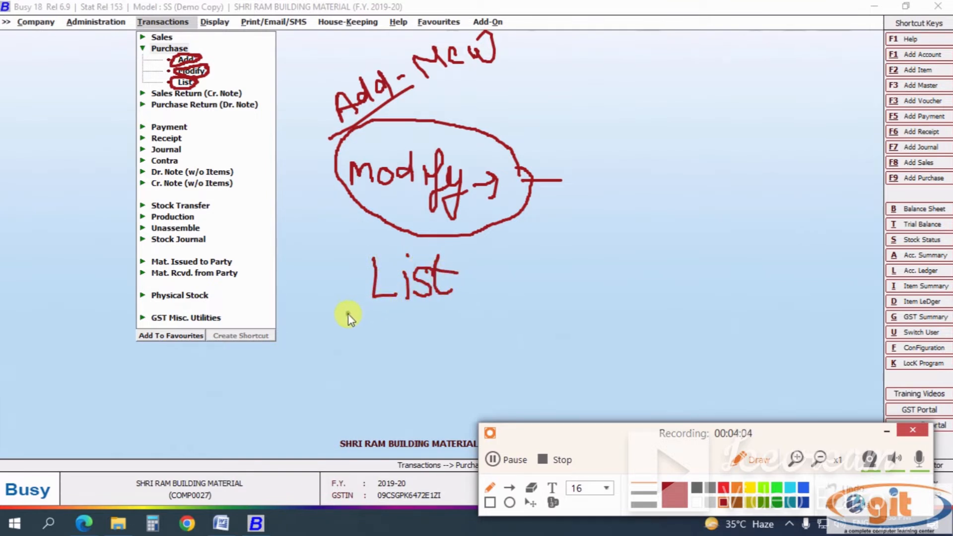
mouse_move(348, 314)
left_mouse_down()
mouse_move(441, 321)
mouse_move(452, 251)
mouse_move(358, 241)
mouse_move(351, 312)
left_mouse_up()
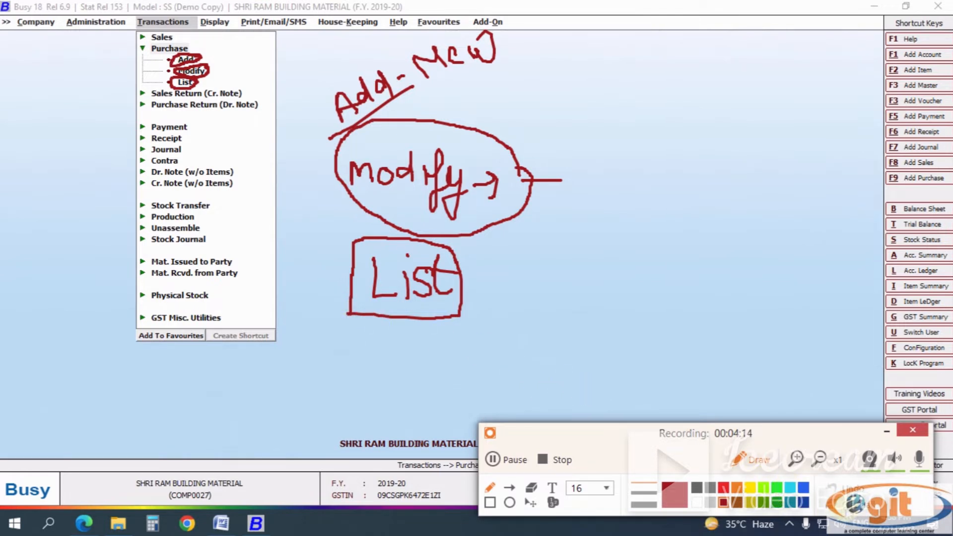
left_click(846, 505)
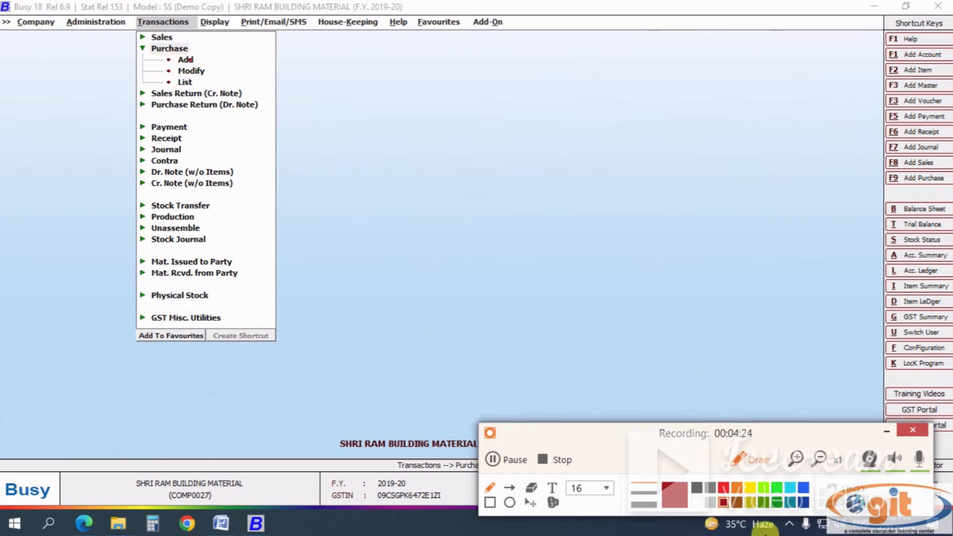
- Leave drawing mode and open a new purchase voucher from the Purchase transactions
left_click(745, 459)
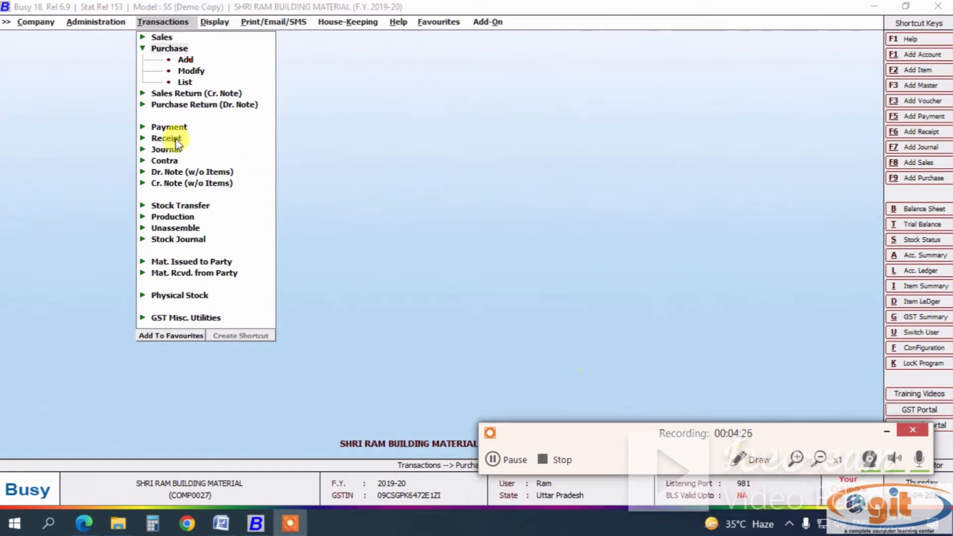
left_click(168, 49)
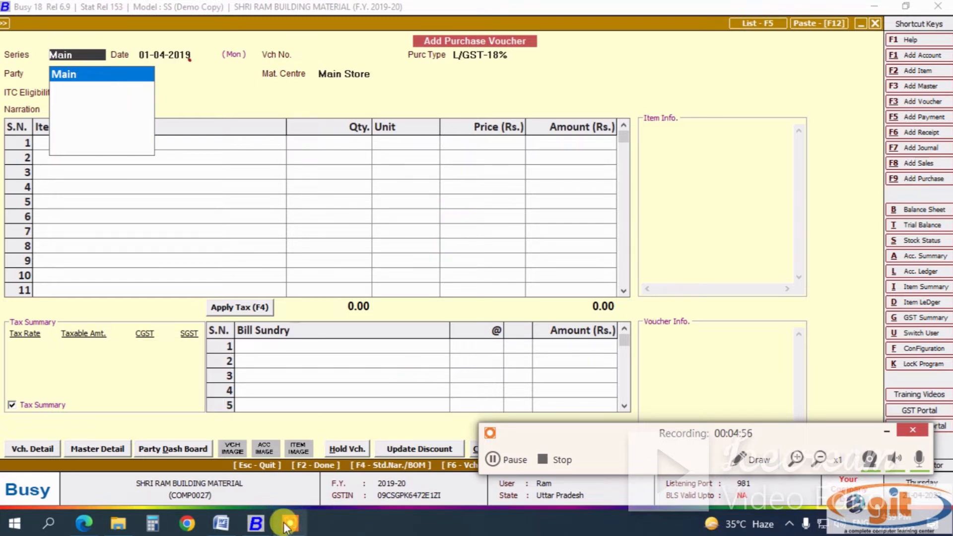
- Switch to Document1 in Microsoft Word and handwrite "Reg → GST" below the rounded rectangle with a red screen pen, circling GST
left_click(243, 477)
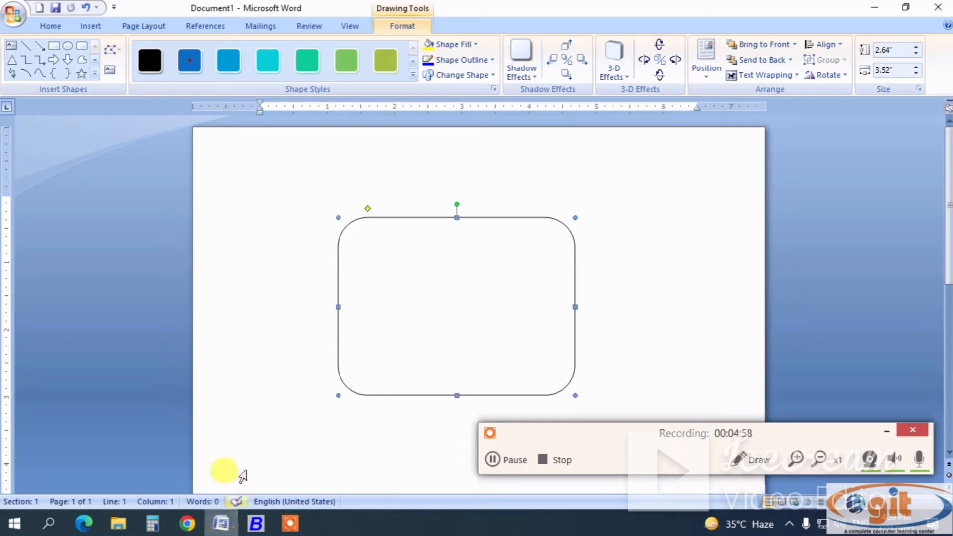
scroll(298, 268, "down", 3)
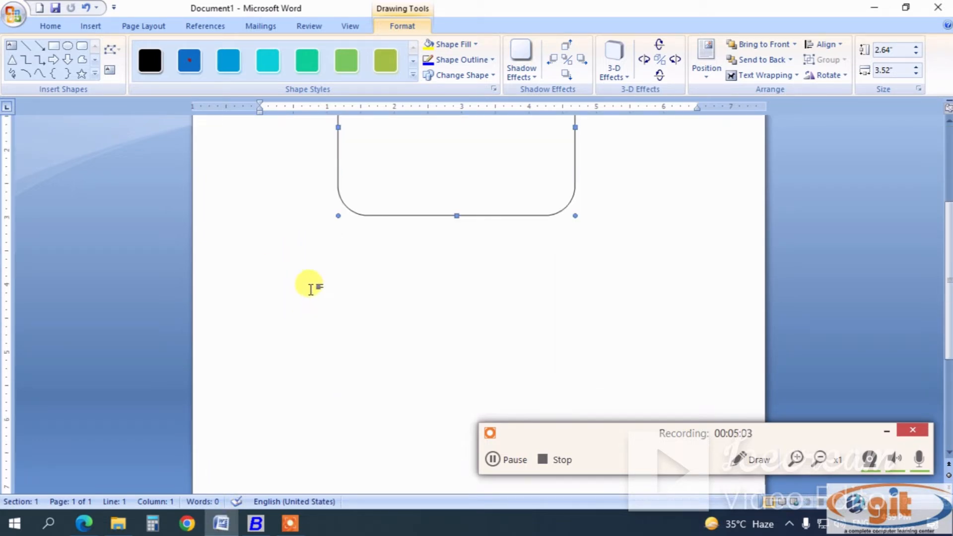
left_click(304, 286)
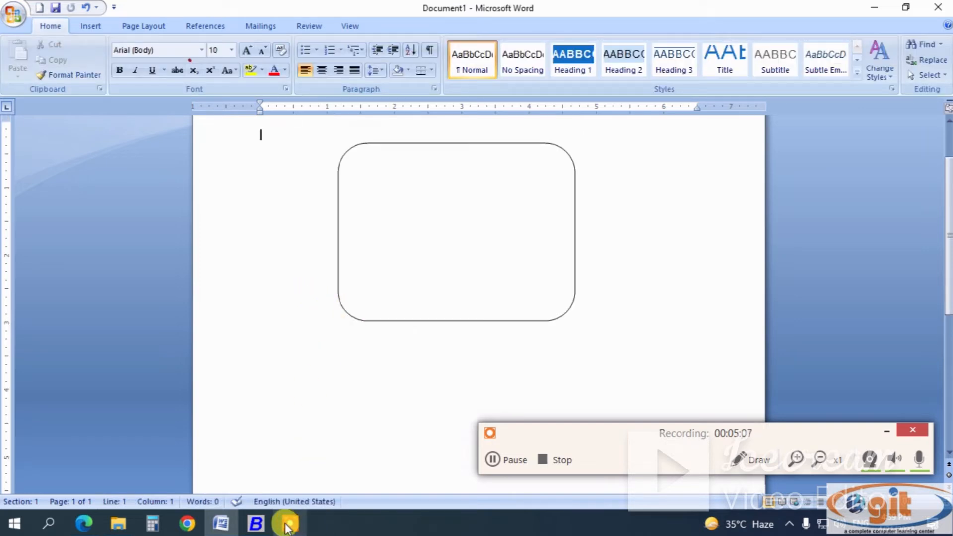
left_click(758, 462)
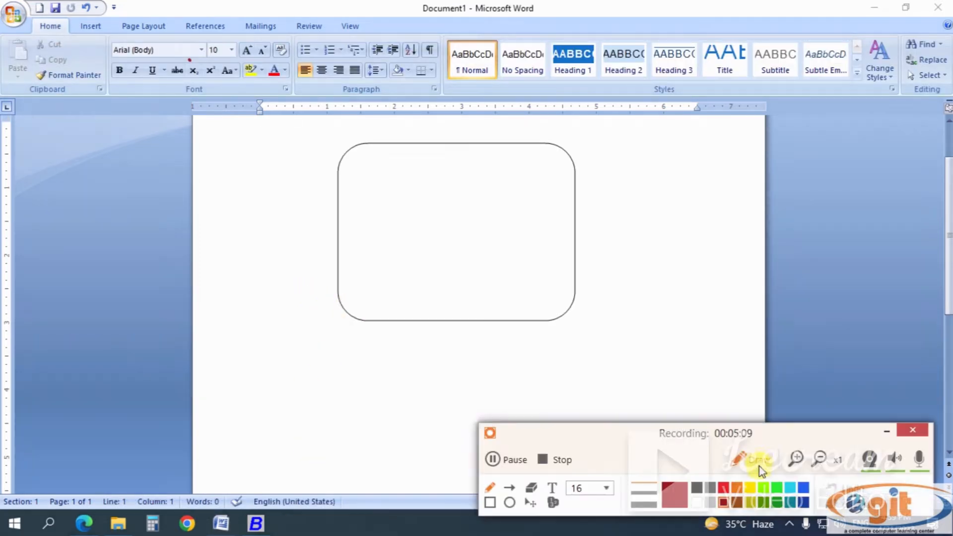
left_click(725, 490)
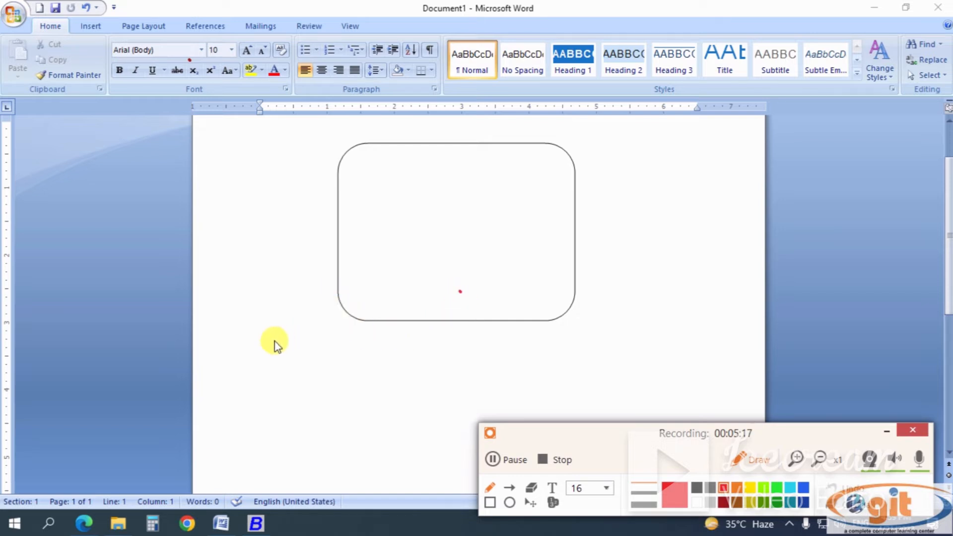
mouse_move(263, 339)
left_mouse_down()
mouse_move(259, 347)
mouse_move(281, 334)
mouse_move(266, 357)
mouse_move(293, 358)
mouse_move(283, 370)
mouse_move(307, 357)
mouse_move(316, 376)
mouse_move(329, 361)
mouse_move(353, 367)
mouse_move(431, 347)
mouse_move(449, 357)
mouse_move(476, 348)
left_mouse_up()
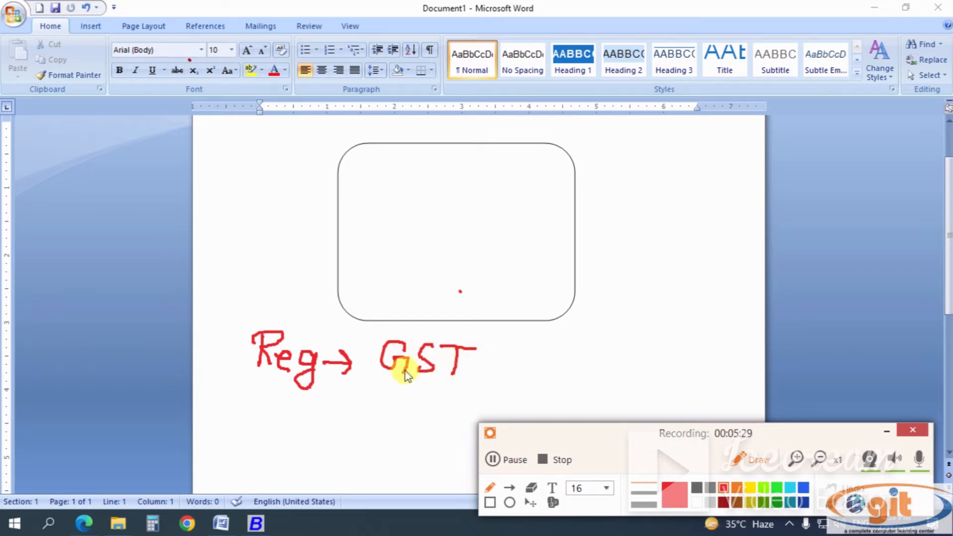
mouse_move(374, 379)
left_mouse_down()
mouse_move(445, 396)
mouse_move(471, 370)
mouse_move(451, 325)
mouse_move(392, 322)
mouse_move(366, 378)
mouse_move(386, 385)
left_mouse_up()
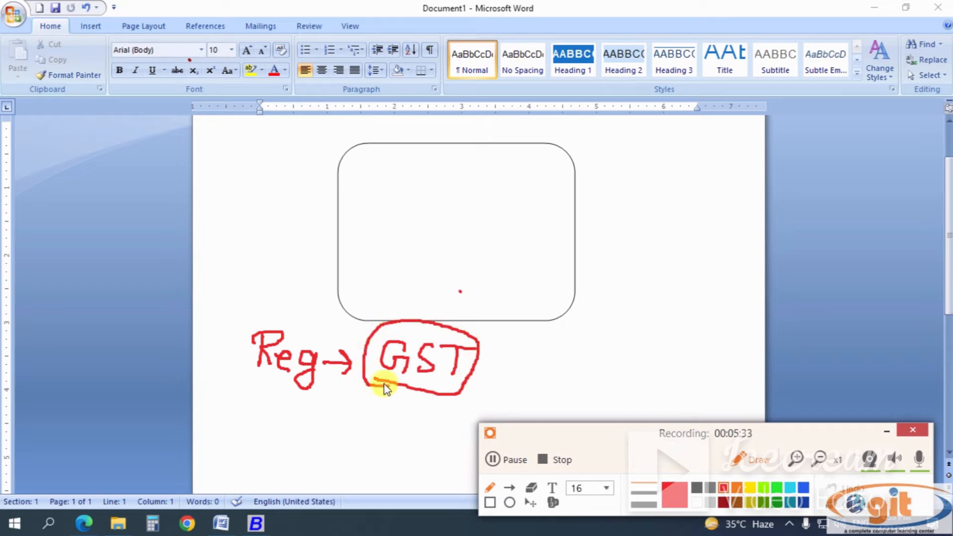
- Handwrite an underlined "UnReg" below Reg and put a tick mark before both words
mouse_move(273, 399)
left_mouse_down()
mouse_move(271, 422)
mouse_move(286, 419)
mouse_move(293, 396)
mouse_move(298, 417)
mouse_move(314, 414)
mouse_move(314, 425)
left_mouse_up()
mouse_move(328, 425)
left_mouse_down()
mouse_move(346, 408)
mouse_move(336, 411)
mouse_move(372, 415)
mouse_move(368, 455)
mouse_move(392, 435)
left_mouse_up()
left_click_drag(256, 417, 392, 443)
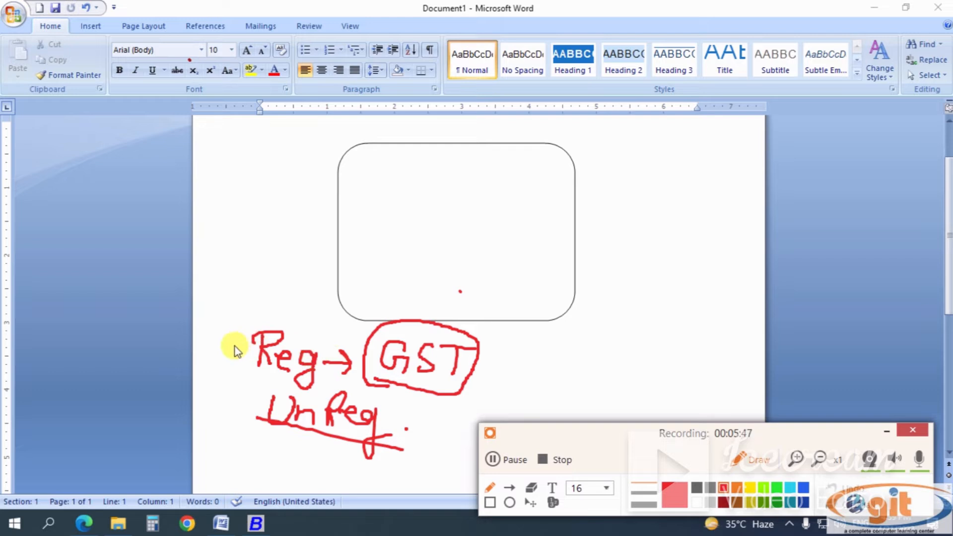
left_click_drag(232, 345, 234, 356)
mouse_move(229, 406)
left_mouse_down()
mouse_move(233, 416)
mouse_move(258, 408)
left_mouse_up()
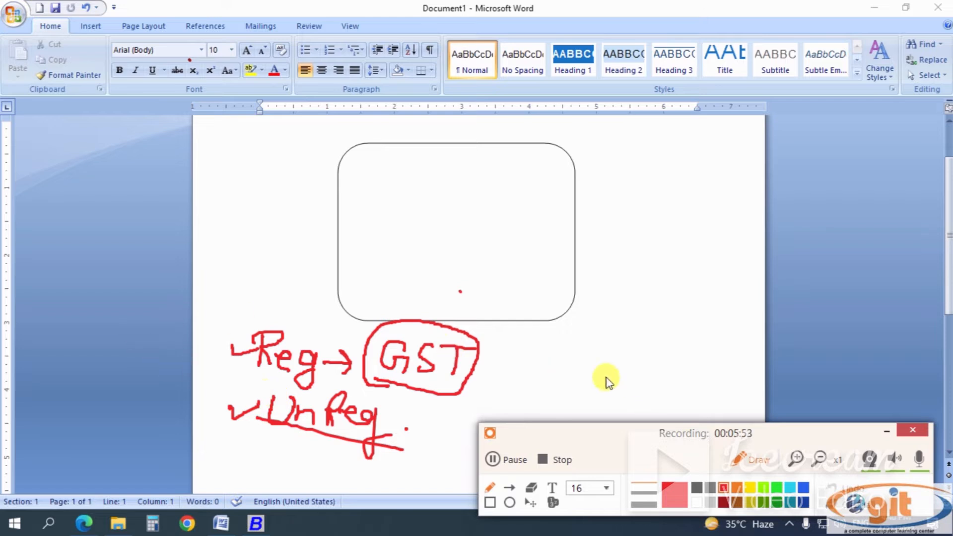
- Draw a two-way branch beside the notes, labelling its ends "REG" and "URD" with underlines
left_click_drag(577, 351, 633, 319)
left_click_drag(578, 352, 611, 396)
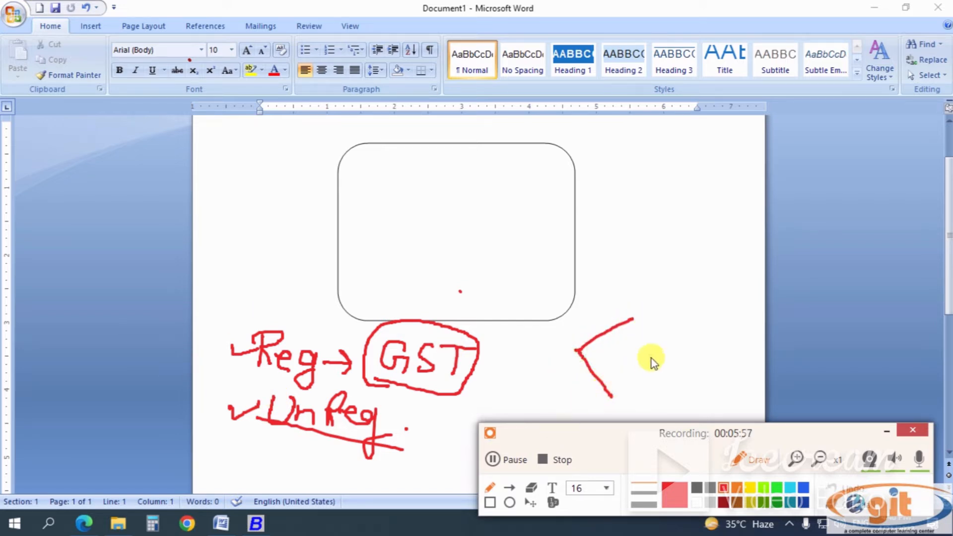
left_click_drag(642, 304, 636, 325)
mouse_move(675, 301)
left_mouse_down()
mouse_move(681, 329)
mouse_move(702, 315)
mouse_move(674, 336)
mouse_move(704, 338)
left_mouse_up()
left_click_drag(629, 331, 726, 350)
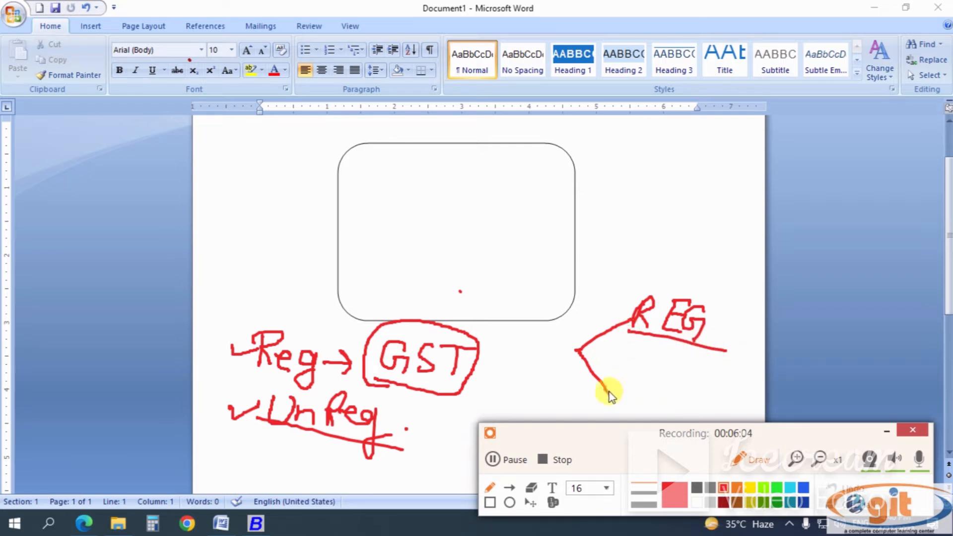
mouse_move(636, 366)
left_mouse_down()
mouse_move(633, 397)
mouse_move(659, 373)
mouse_move(698, 391)
mouse_move(702, 383)
left_mouse_up()
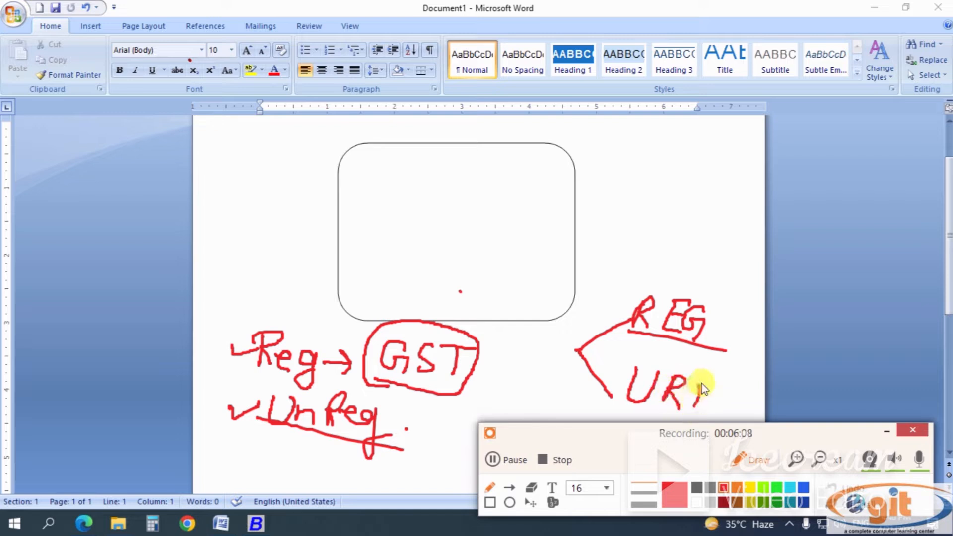
left_click_drag(620, 406, 693, 415)
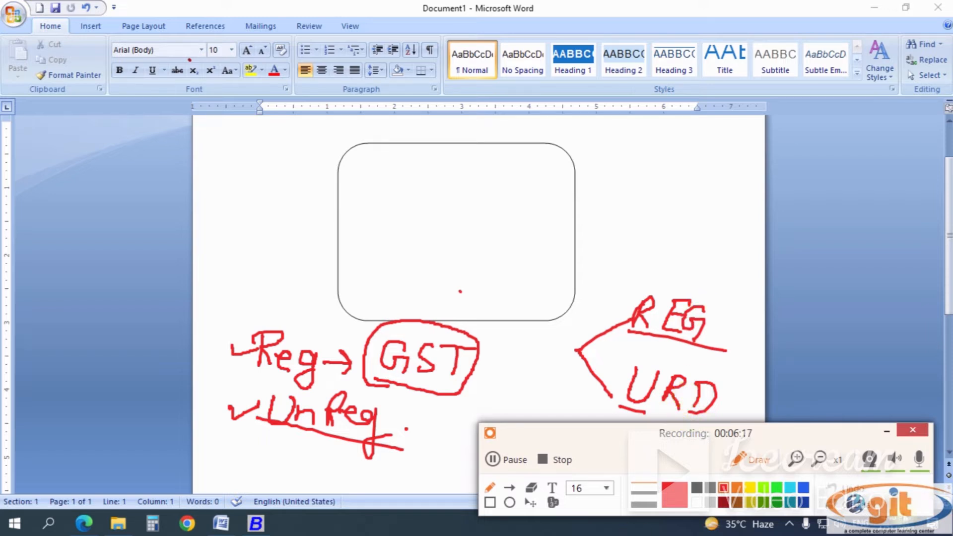
- Clear the pen markings, leave drawing mode, and switch back to the Add Purchase Voucher form in Busy
left_click(866, 503)
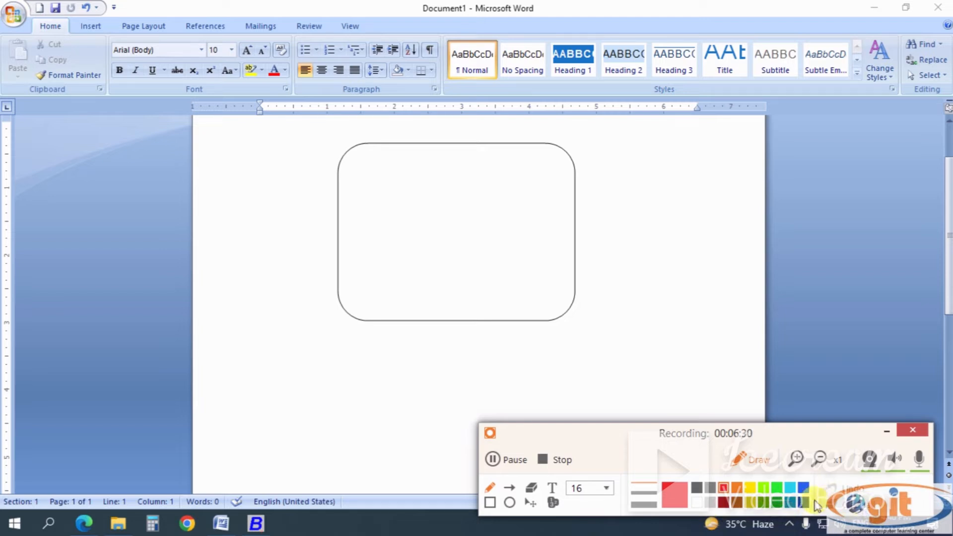
left_click(738, 459)
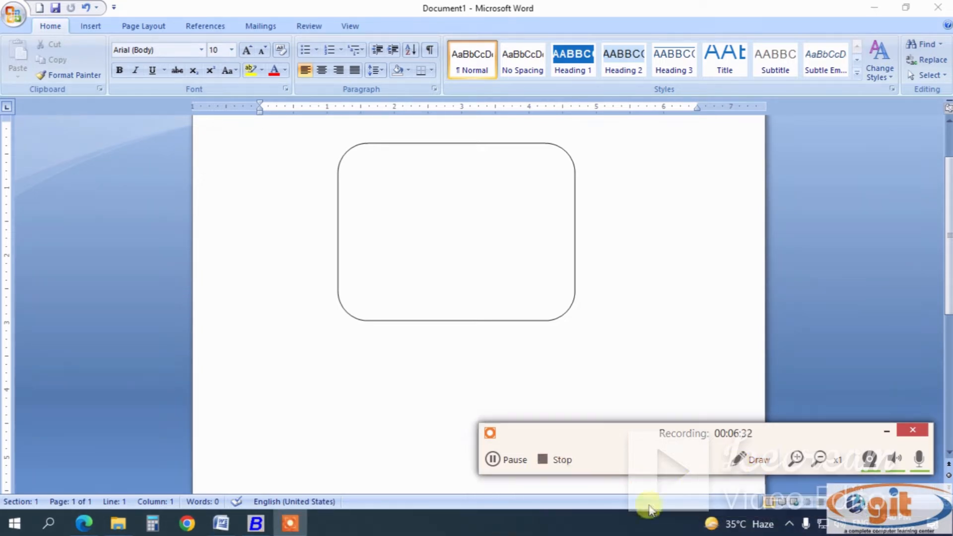
left_click(268, 526)
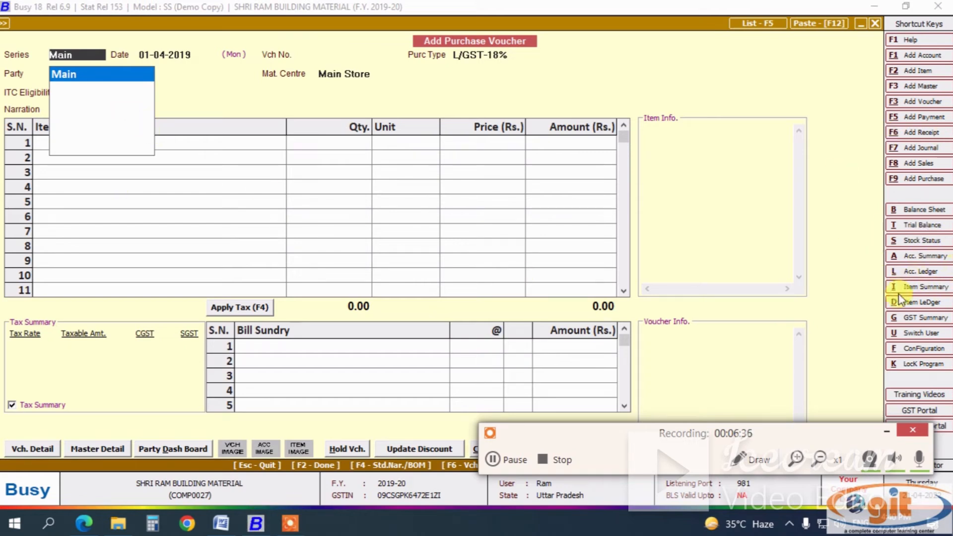
- Open Voucher Series Configuration and expand the Purchase voucher series
left_click(924, 349)
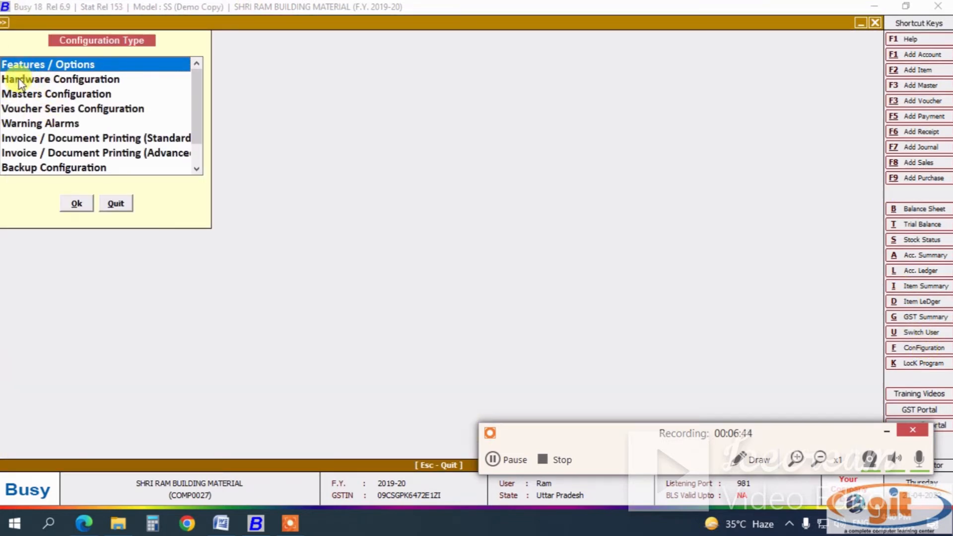
left_click(54, 111)
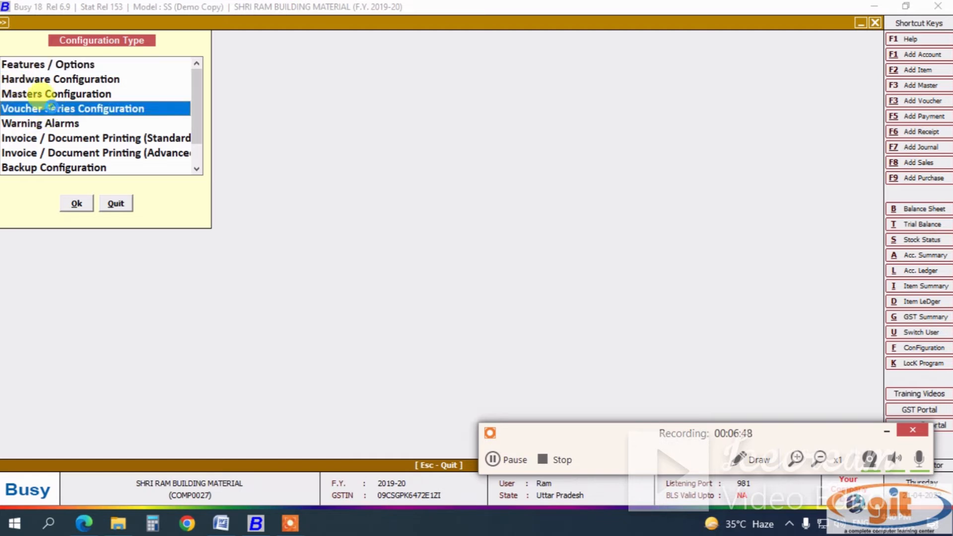
double_click(53, 109)
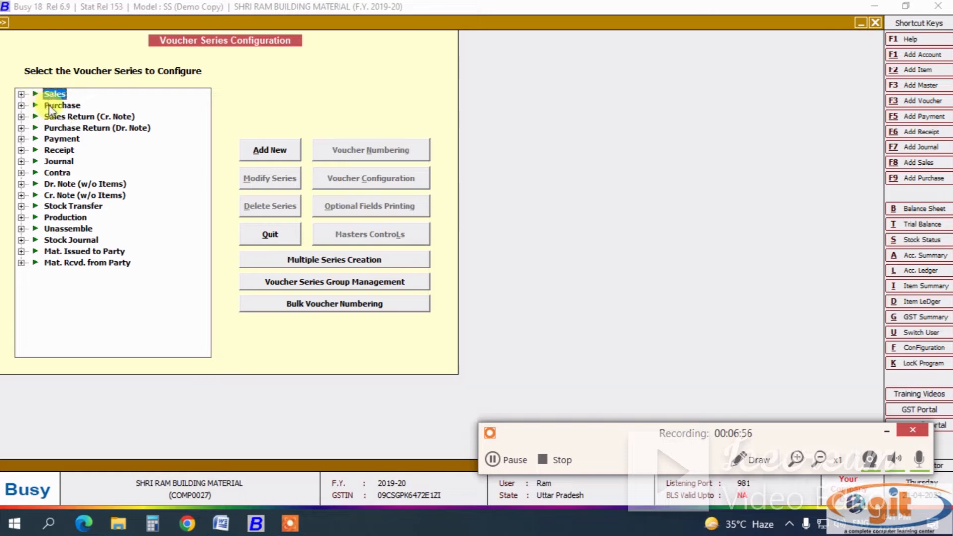
left_click(21, 106)
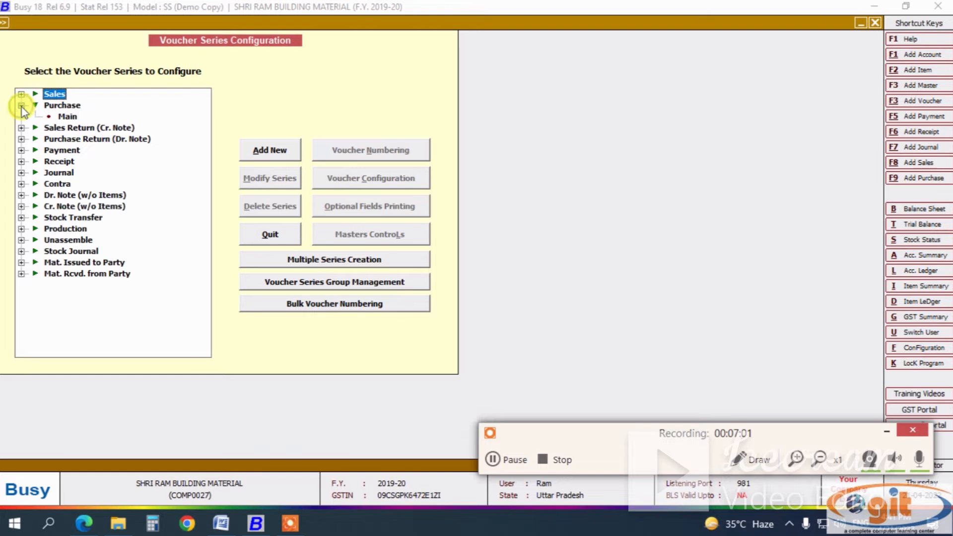
- Rename the Main purchase voucher series as "Reg. Pur" and save it
left_click(67, 117)
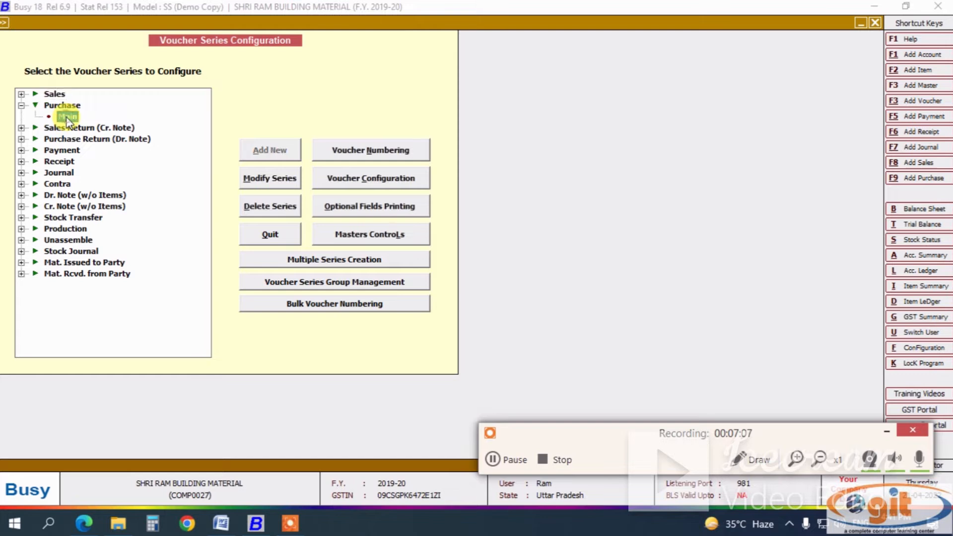
left_click(290, 177)
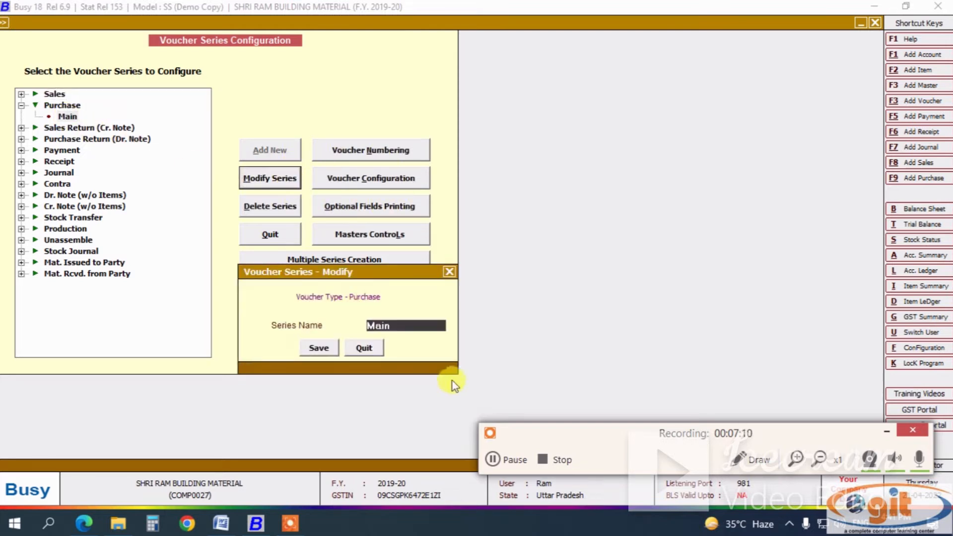
left_click_drag(407, 325, 328, 314)
key("BackSpace")
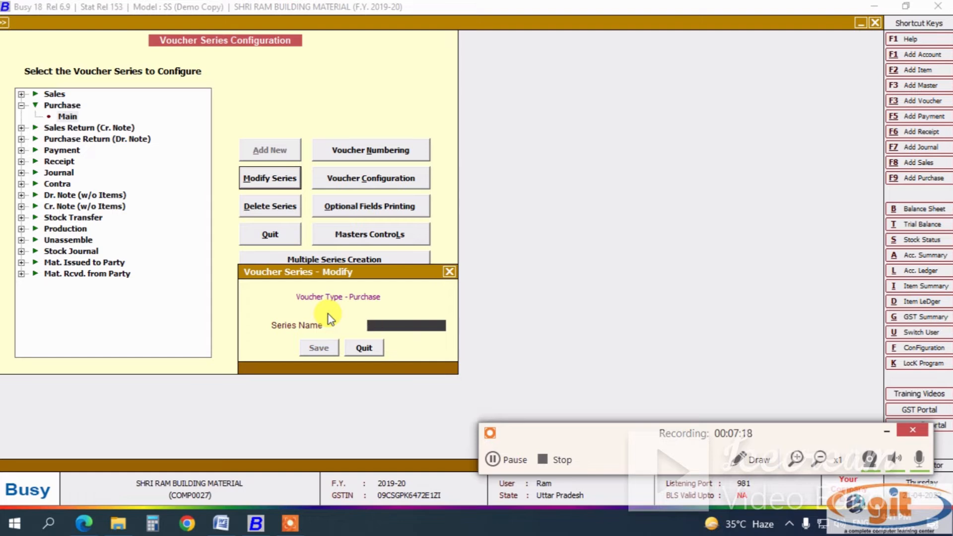
type("Reg Pur")
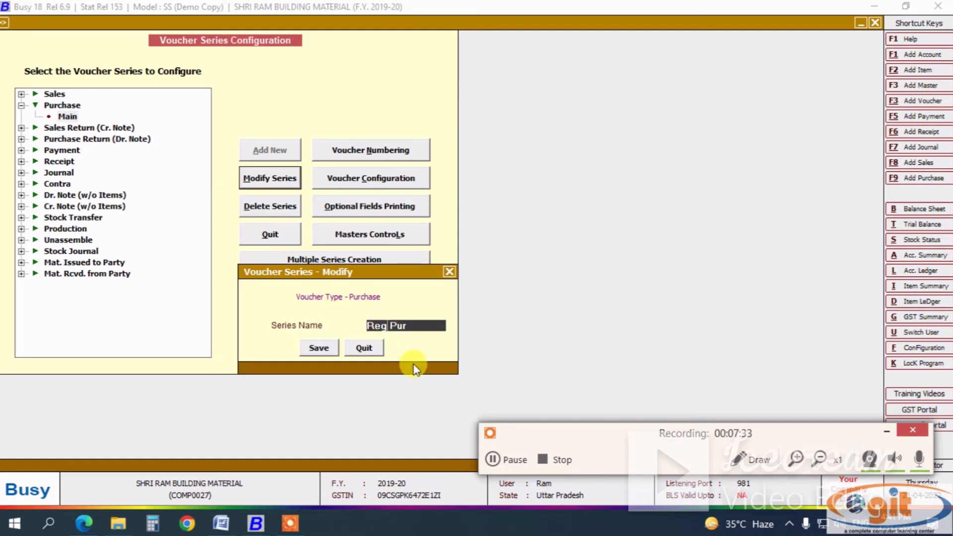
type(".")
left_click(319, 347)
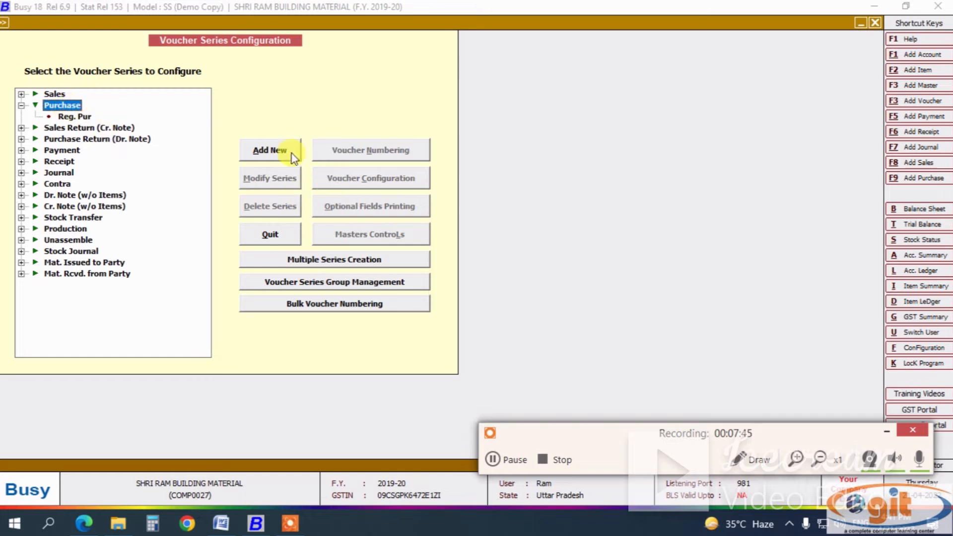
- Add a new purchase voucher series named "URD Pur." and save it
left_click(275, 151)
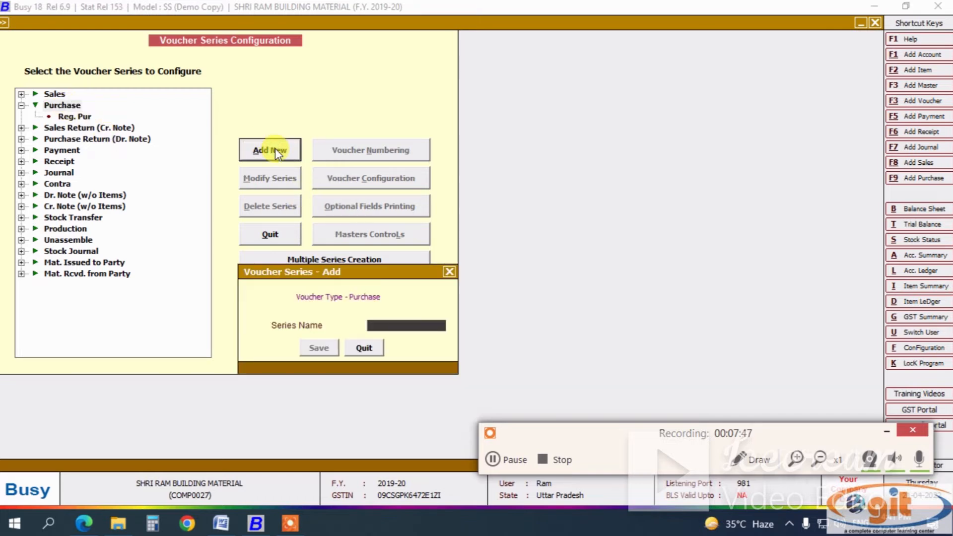
left_click_drag(343, 276, 585, 132)
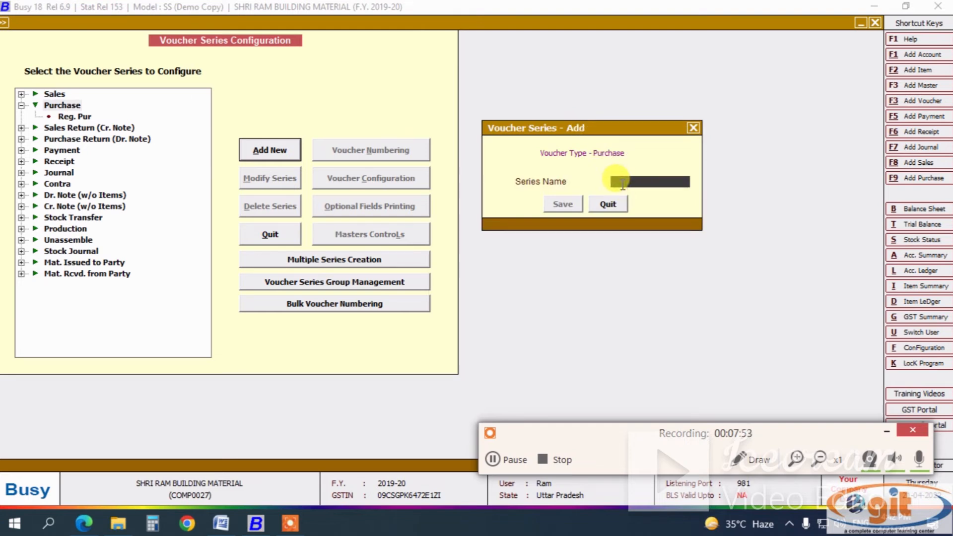
type("URD Pur.")
left_click(564, 207)
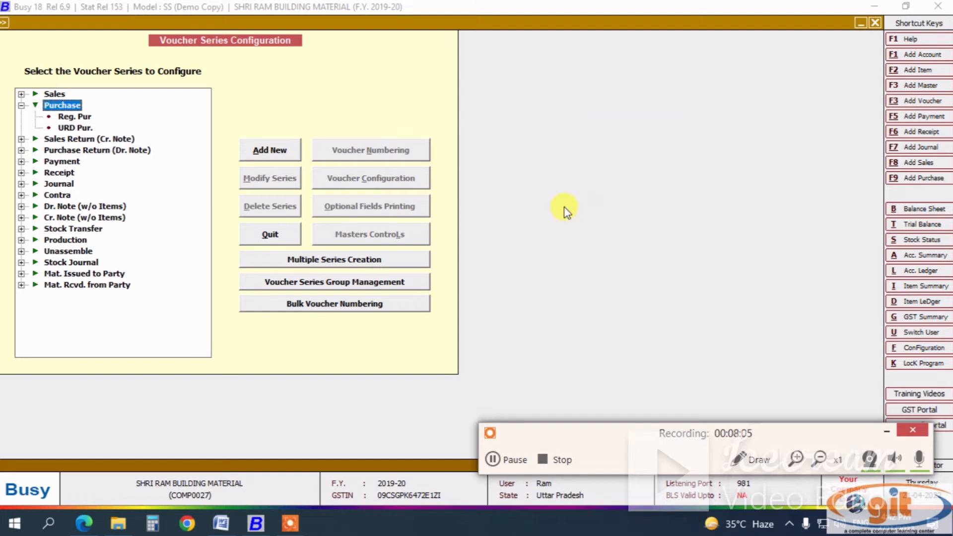
- Set the Reg. Pur series to automatic voucher numbering with yearly renumbering and Not Required for embedding the year
left_click(74, 117)
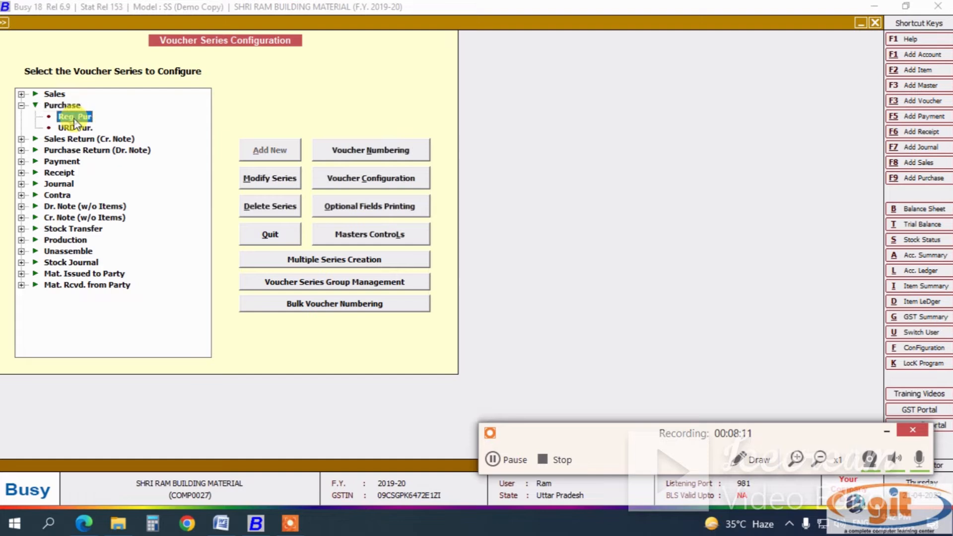
left_click(75, 129)
left_click(75, 128)
left_click(75, 118)
left_click(372, 149)
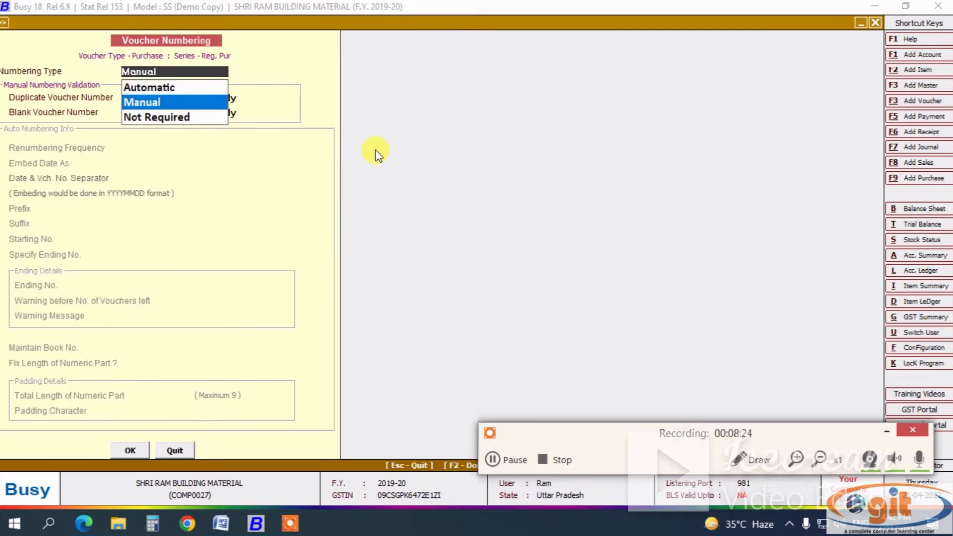
left_click(152, 87)
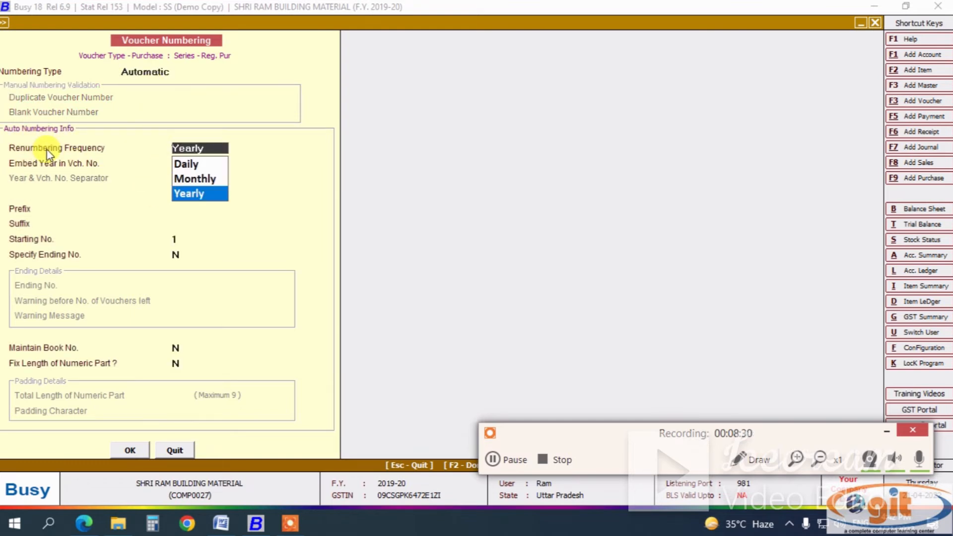
left_click(200, 196)
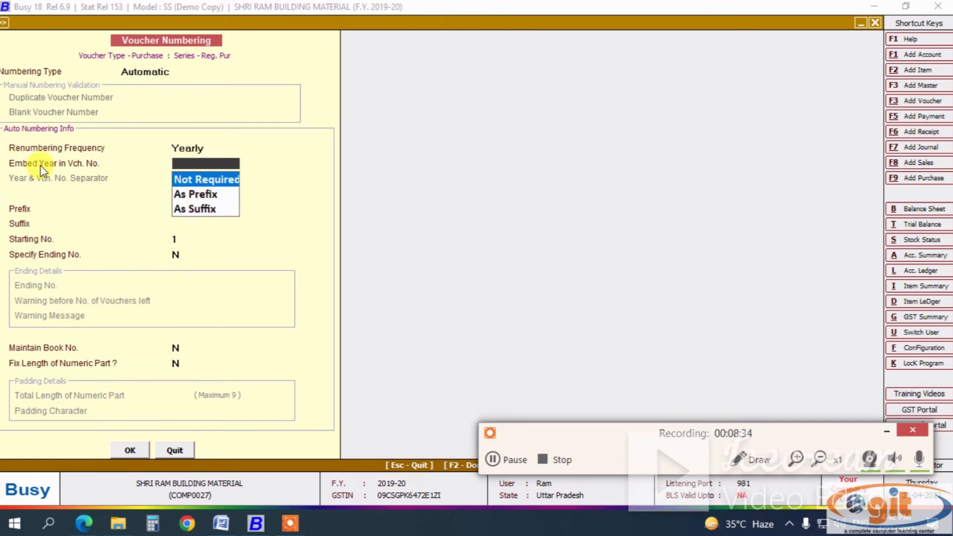
left_click(205, 181)
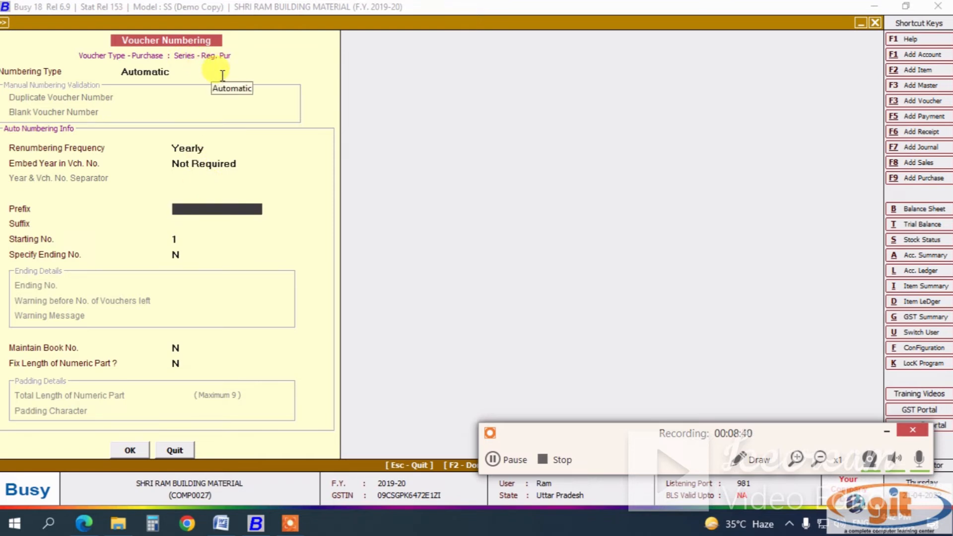
- Set the Reg. Pur numbering prefix to "Reg-", leave the suffix blank, and save with renumbering of all its vouchers
type("Reg-")
left_click(180, 224)
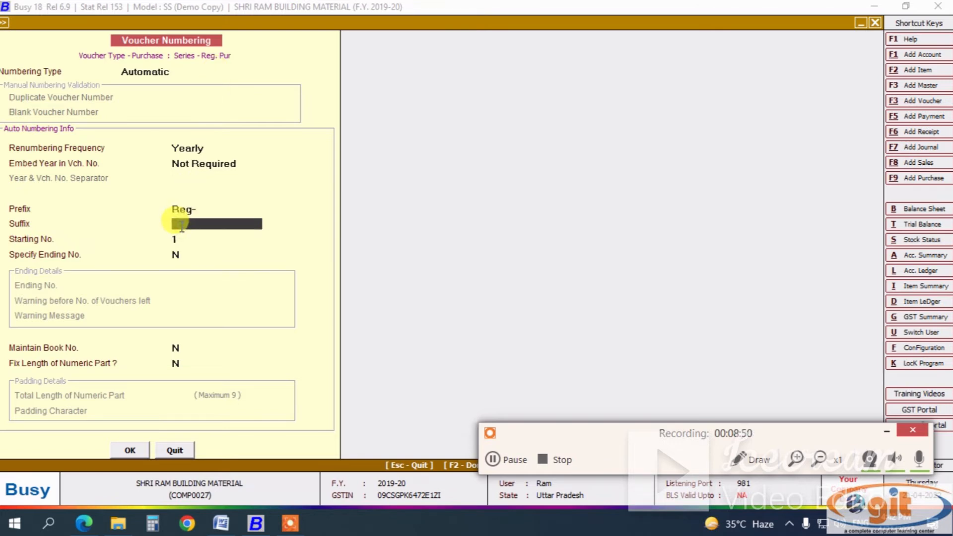
left_click(136, 453)
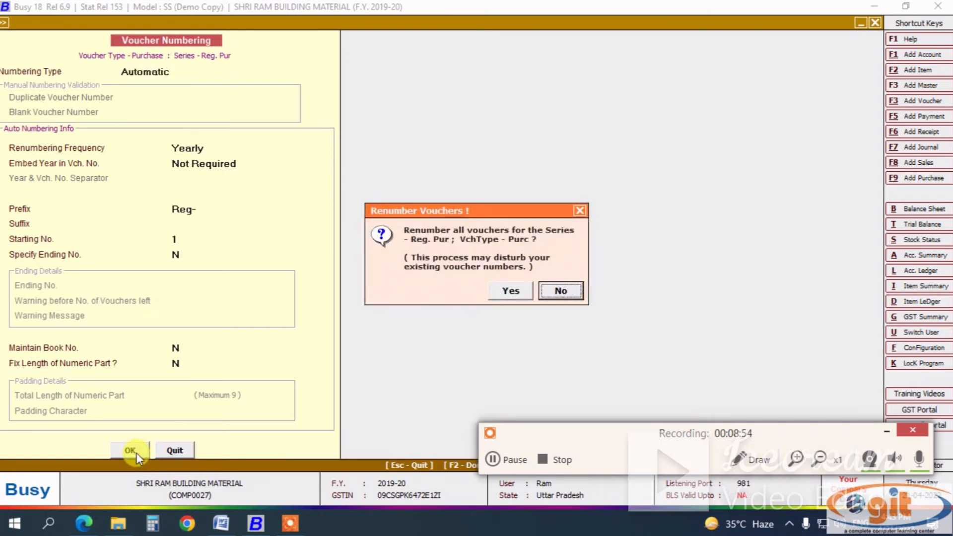
left_click(512, 293)
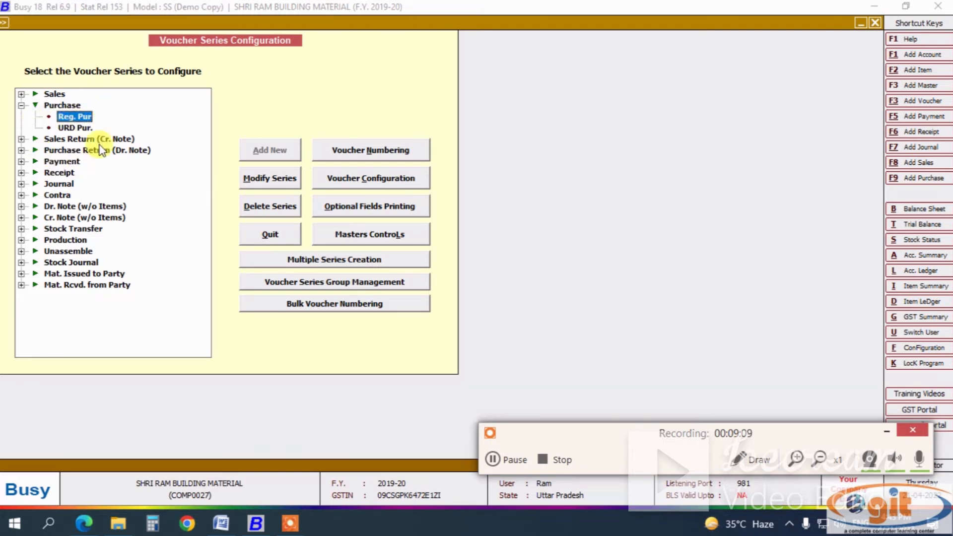
- Give the URD Pur. series automatic yearly numbering with no embedded year and prefix "URD-", and save with renumbering of its vouchers
left_click(74, 128)
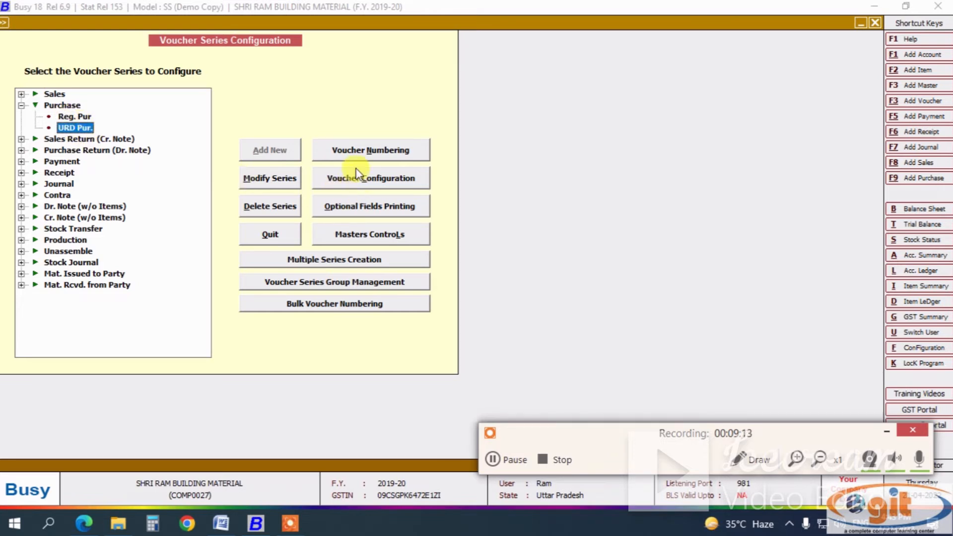
left_click(360, 151)
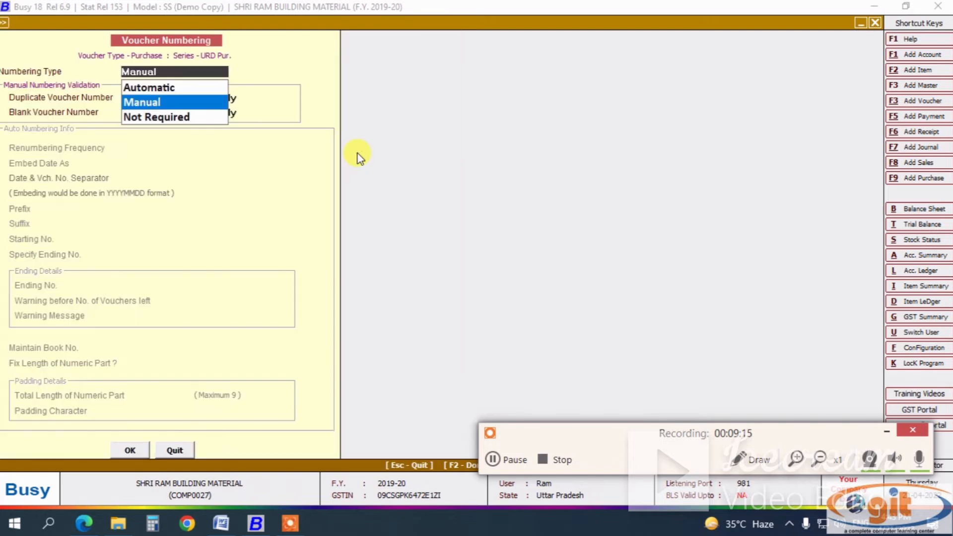
left_click(147, 88)
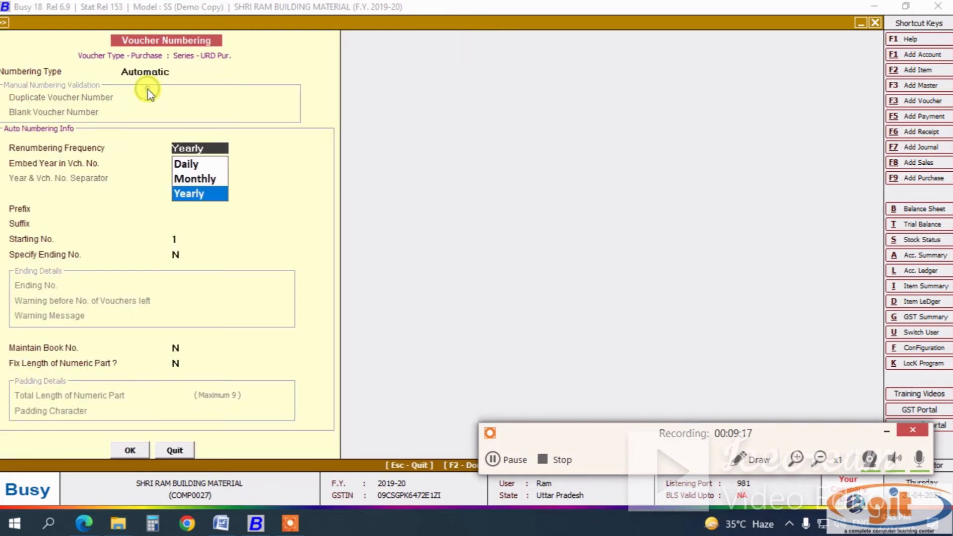
left_click(191, 201)
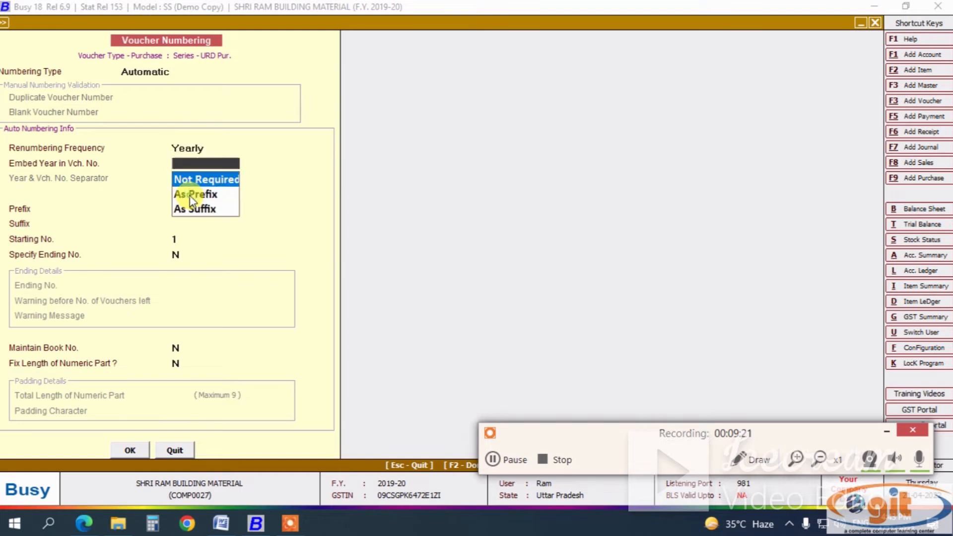
left_click(202, 188)
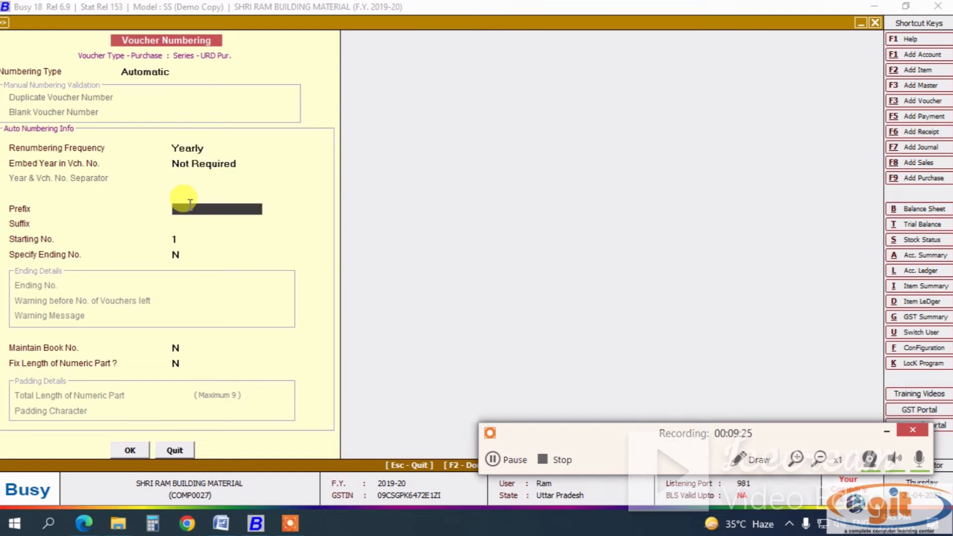
type("URD-")
left_click(130, 450)
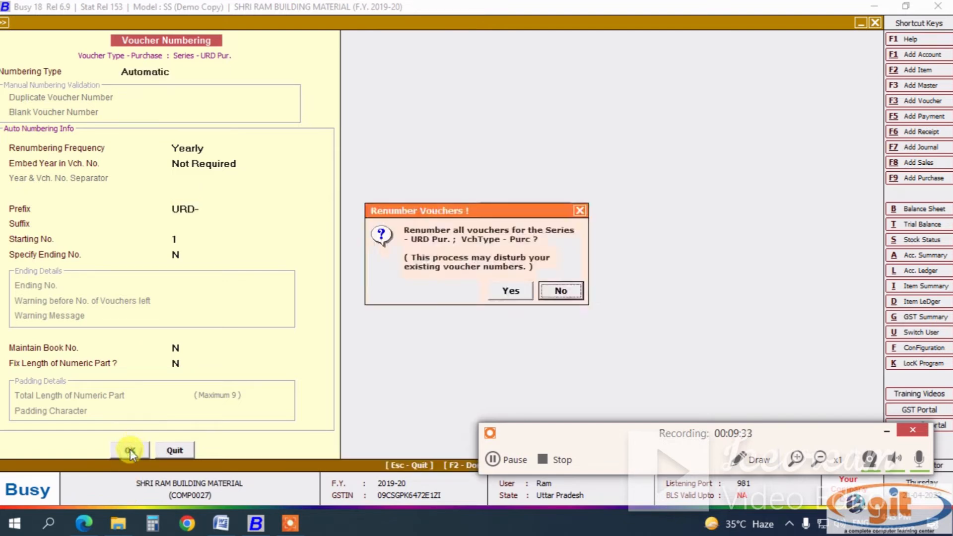
left_click(511, 292)
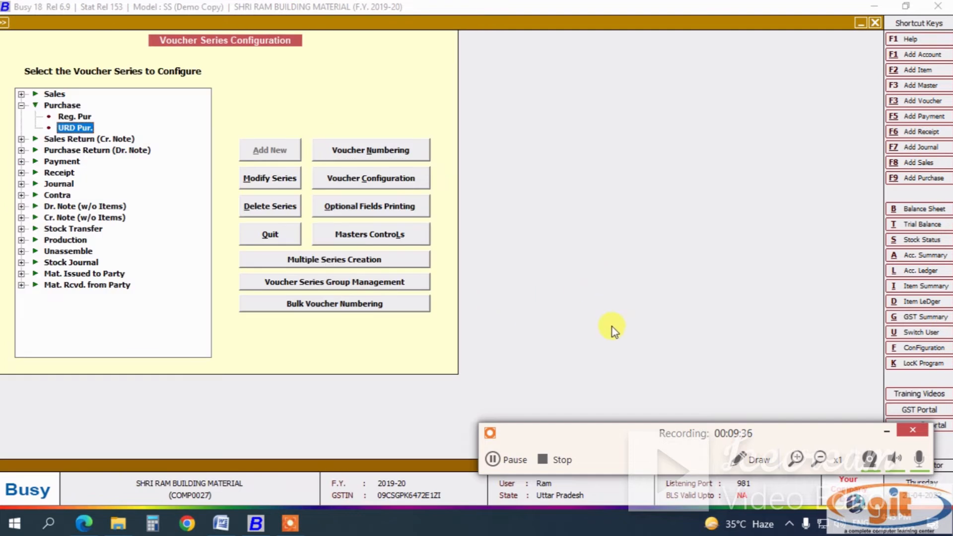
- Turn on screen drawing and handwrite "Reg → Tax → Govt" in red beside the configuration window, underlining Tax and Govt
left_click(743, 462)
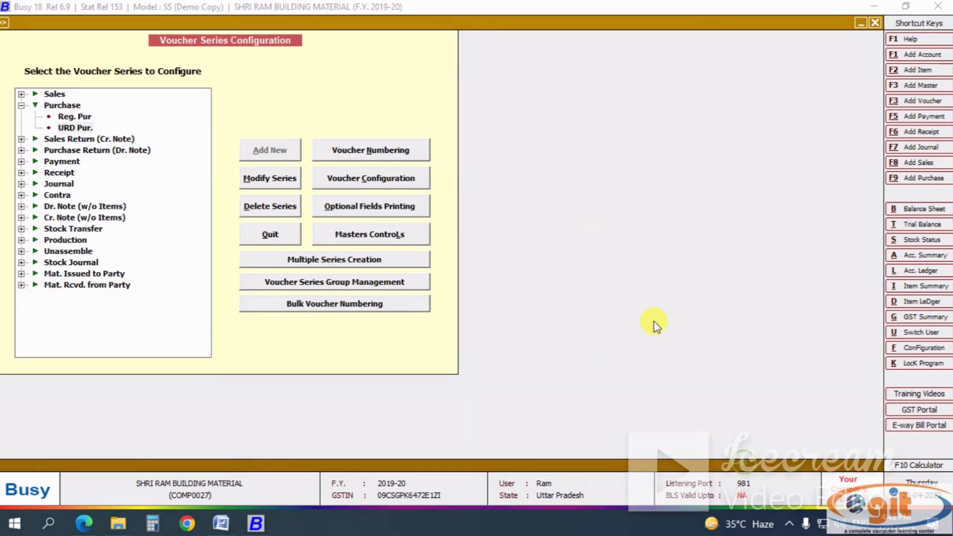
mouse_move(547, 201)
left_mouse_down()
mouse_move(540, 210)
mouse_move(558, 204)
left_mouse_up()
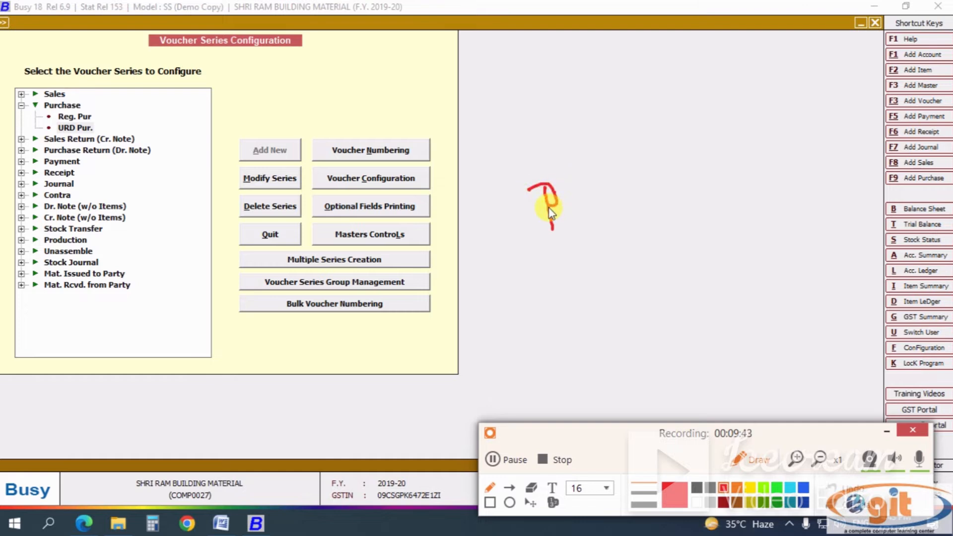
mouse_move(552, 209)
left_mouse_down()
mouse_move(569, 227)
mouse_move(572, 213)
mouse_move(621, 223)
mouse_move(653, 213)
mouse_move(669, 229)
left_mouse_up()
mouse_move(698, 195)
left_mouse_down()
mouse_move(696, 222)
mouse_move(724, 190)
left_mouse_up()
mouse_move(709, 220)
left_mouse_down()
mouse_move(803, 221)
mouse_move(797, 233)
left_mouse_up()
mouse_move(831, 211)
left_mouse_down()
mouse_move(815, 230)
mouse_move(889, 221)
left_mouse_up()
left_click_drag(803, 243, 911, 256)
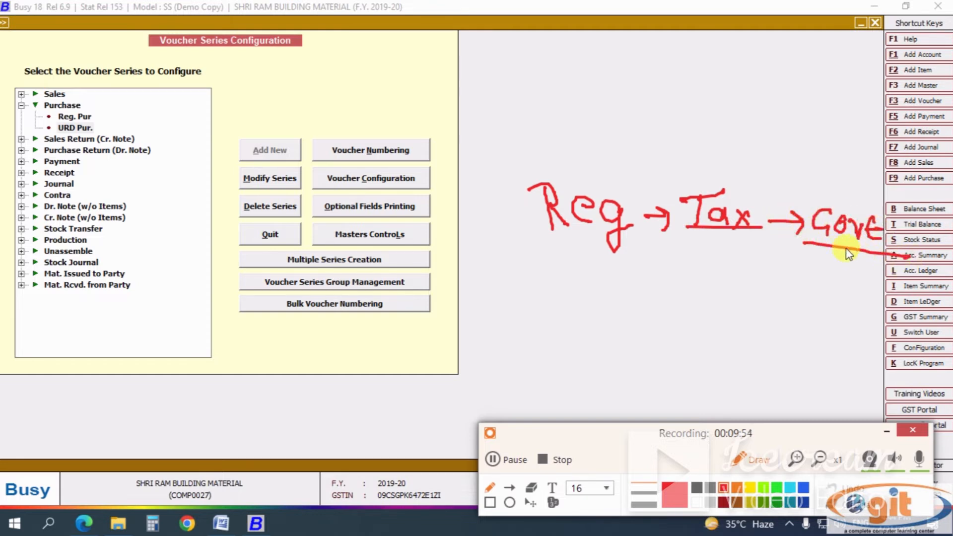
- Handwrite "URD → Tax → Govt" below the Reg row, underline its Govt, and put a tick before each row
mouse_move(539, 256)
left_mouse_down()
mouse_move(551, 278)
mouse_move(562, 255)
left_mouse_up()
mouse_move(577, 286)
left_mouse_down()
mouse_move(580, 259)
mouse_move(602, 286)
left_mouse_up()
mouse_move(601, 262)
left_mouse_down()
mouse_move(613, 286)
mouse_move(603, 284)
left_mouse_up()
mouse_move(650, 280)
left_mouse_down()
mouse_move(689, 300)
mouse_move(712, 267)
mouse_move(725, 301)
mouse_move(692, 308)
mouse_move(697, 338)
left_mouse_up()
left_click_drag(689, 326, 704, 323)
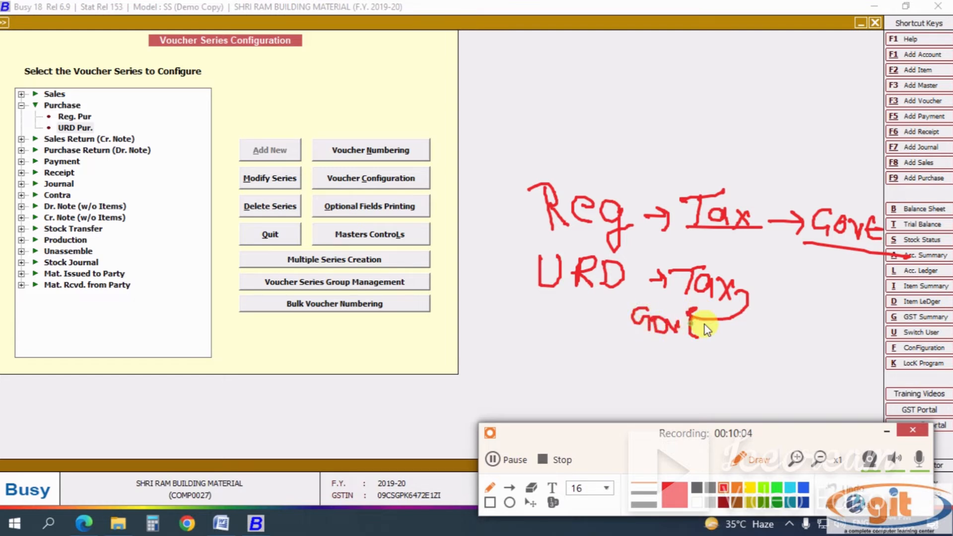
mouse_move(610, 332)
left_mouse_down()
mouse_move(711, 346)
mouse_move(704, 353)
left_mouse_up()
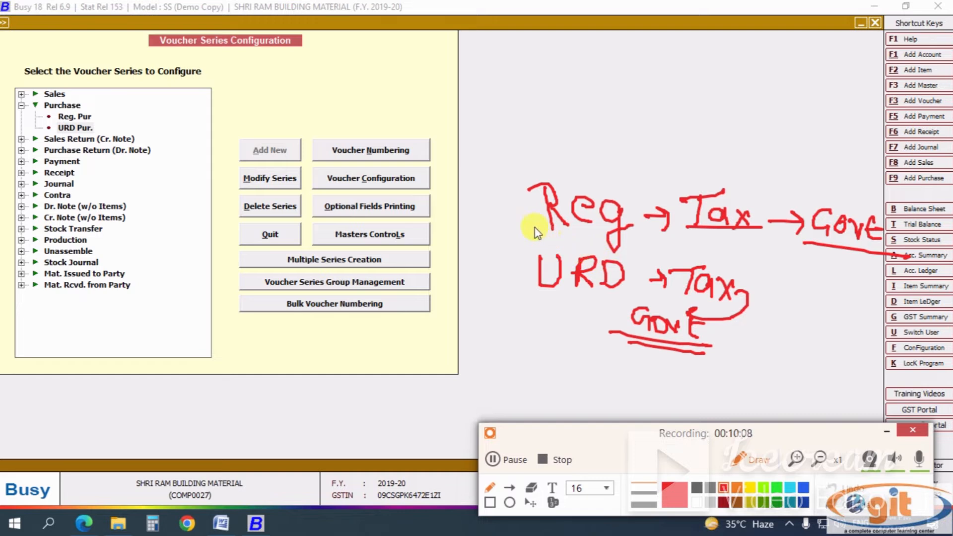
left_click_drag(510, 207, 538, 201)
left_click_drag(509, 271, 517, 254)
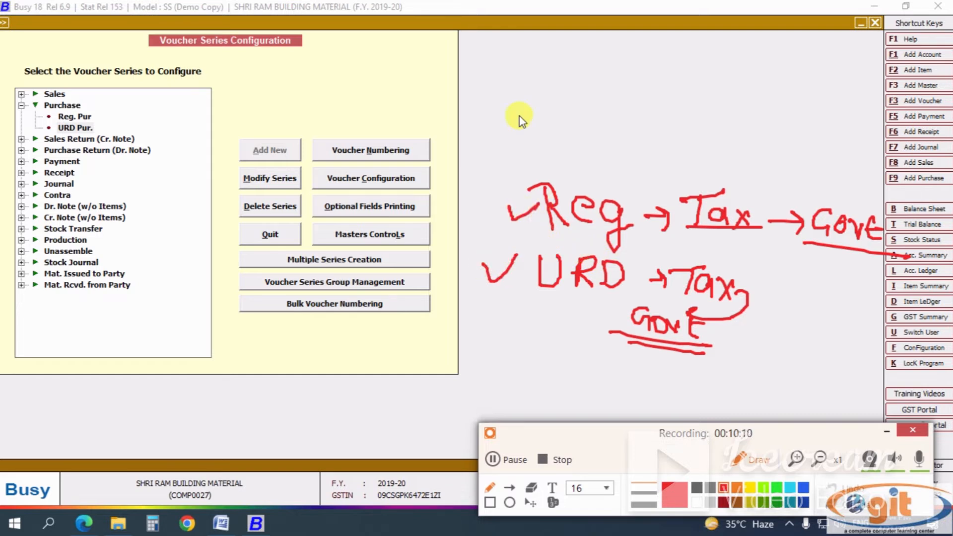
- Write "RCM" above the two rows, enclose it in a box, and add an underline and a downward arrow beneath it
mouse_move(578, 75)
left_mouse_down()
mouse_move(564, 81)
mouse_move(611, 94)
mouse_move(610, 110)
mouse_move(620, 106)
left_mouse_up()
mouse_move(637, 106)
left_mouse_down()
mouse_move(646, 82)
mouse_move(665, 81)
mouse_move(672, 115)
left_mouse_up()
left_click_drag(562, 115, 692, 134)
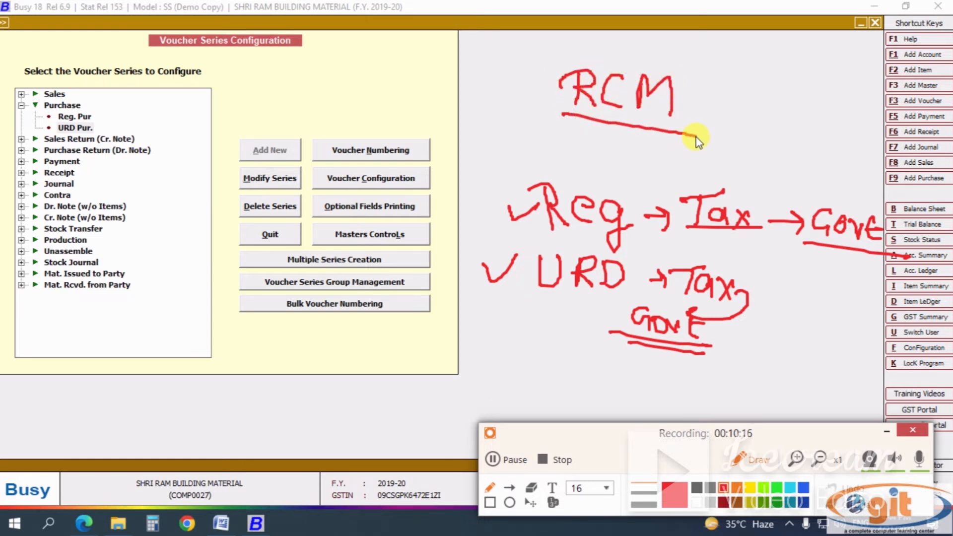
mouse_move(707, 72)
left_mouse_down()
mouse_move(672, 50)
mouse_move(544, 41)
left_mouse_up()
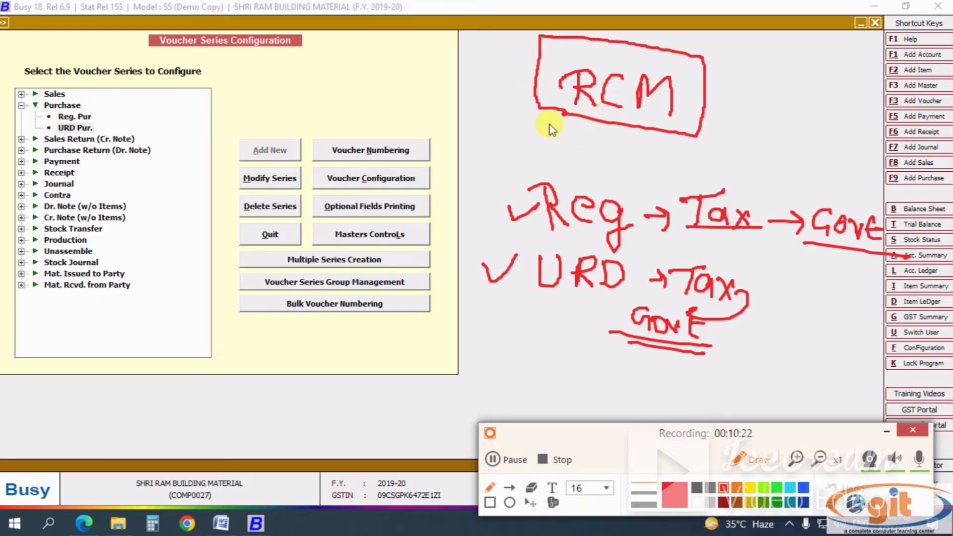
left_click_drag(540, 118, 594, 128)
left_click_drag(665, 148, 681, 150)
left_click_drag(581, 141, 614, 166)
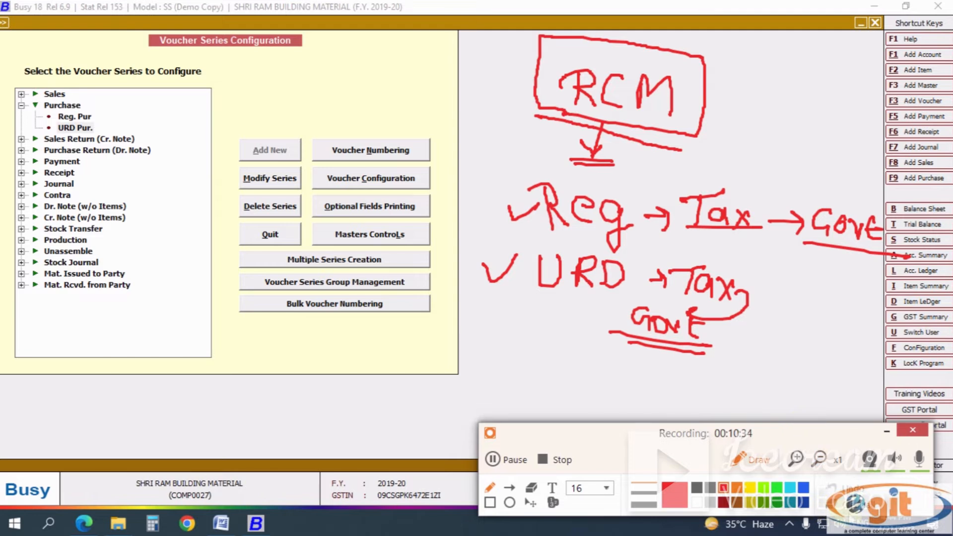
- Clear all pen markings, leave drawing mode, and minimize the recorder toolbar
left_click(847, 503)
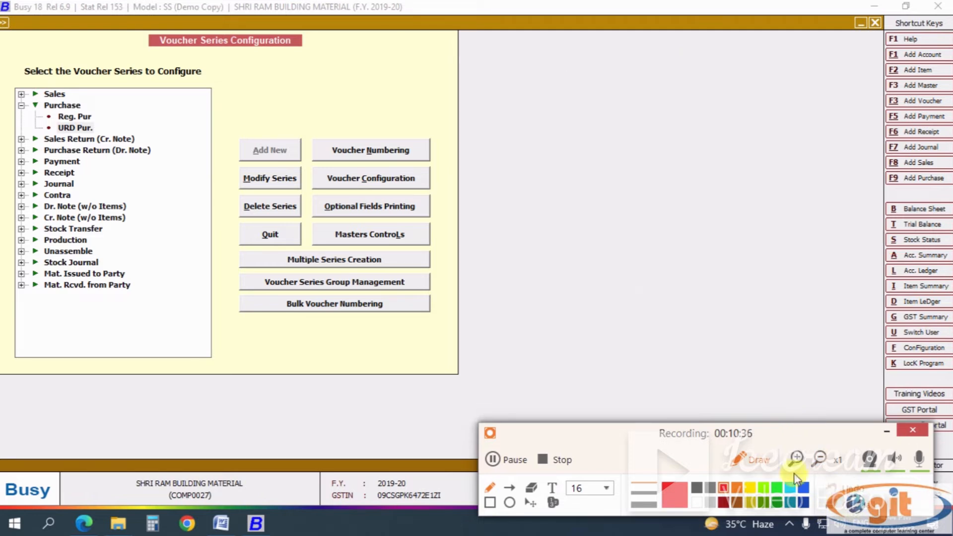
left_click(761, 461)
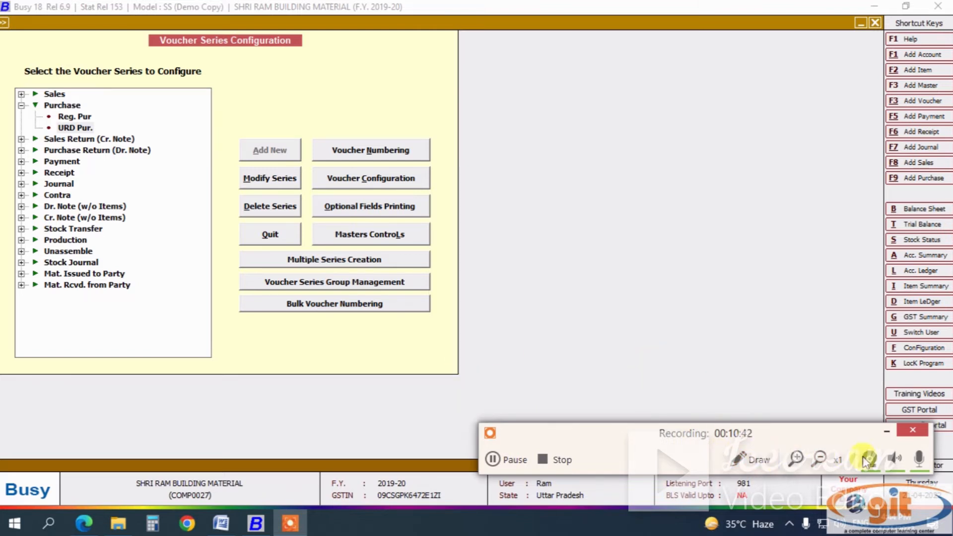
left_click(891, 434)
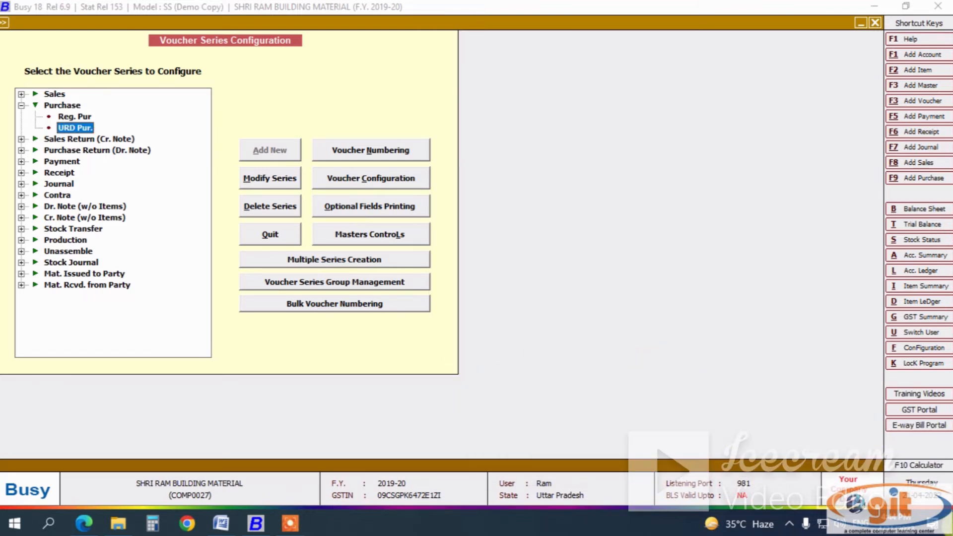
- Close the configuration screens and the outdated purchase voucher form, and open a fresh Add Purchase Voucher form
key("Escape")
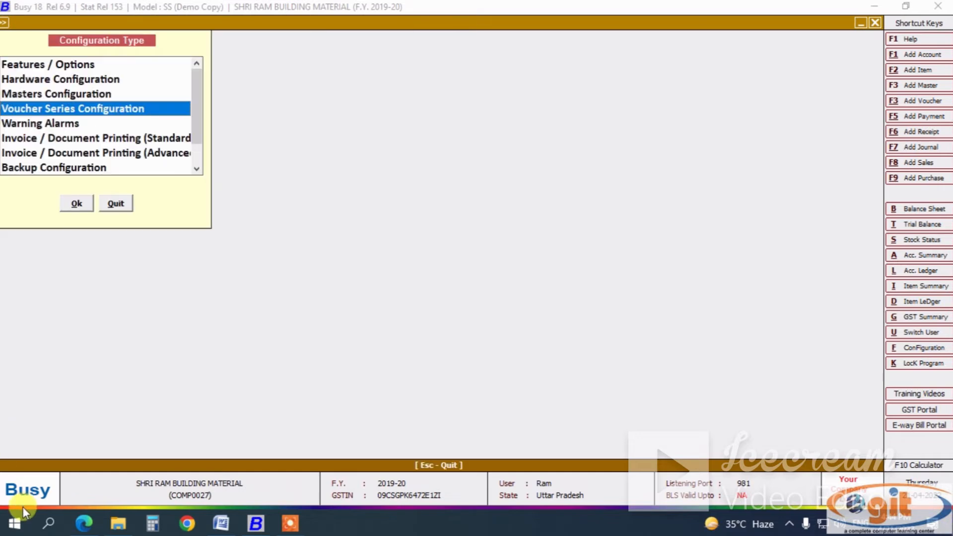
key("F9")
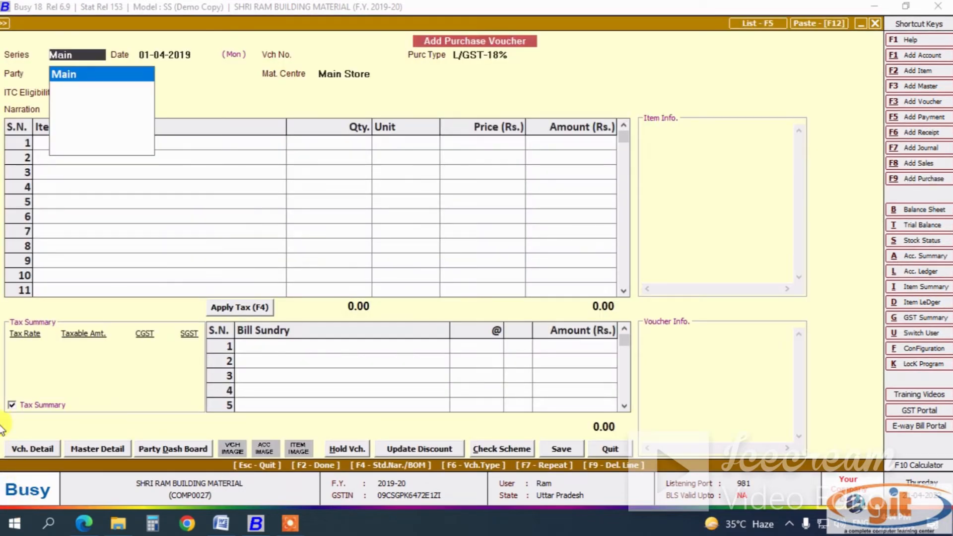
key("Escape")
key("Escape")
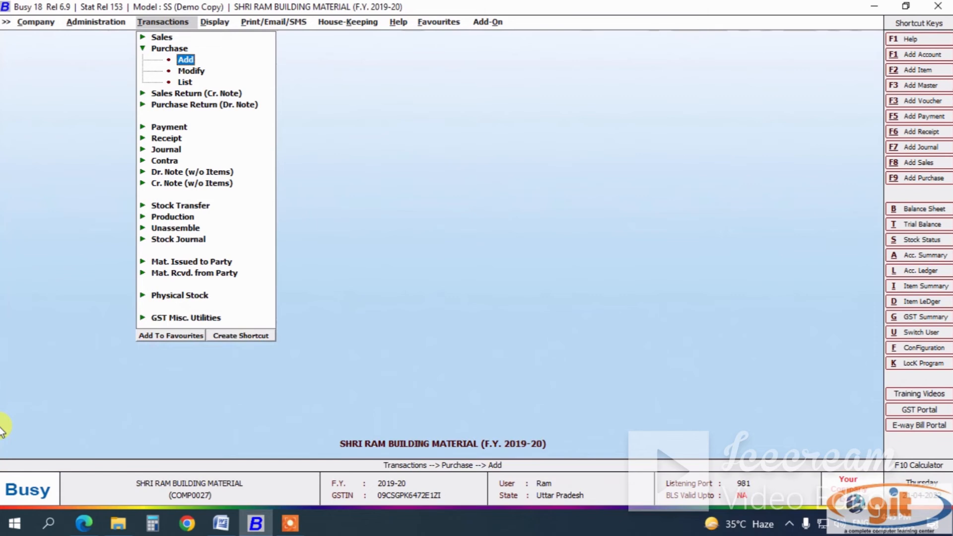
key("Escape")
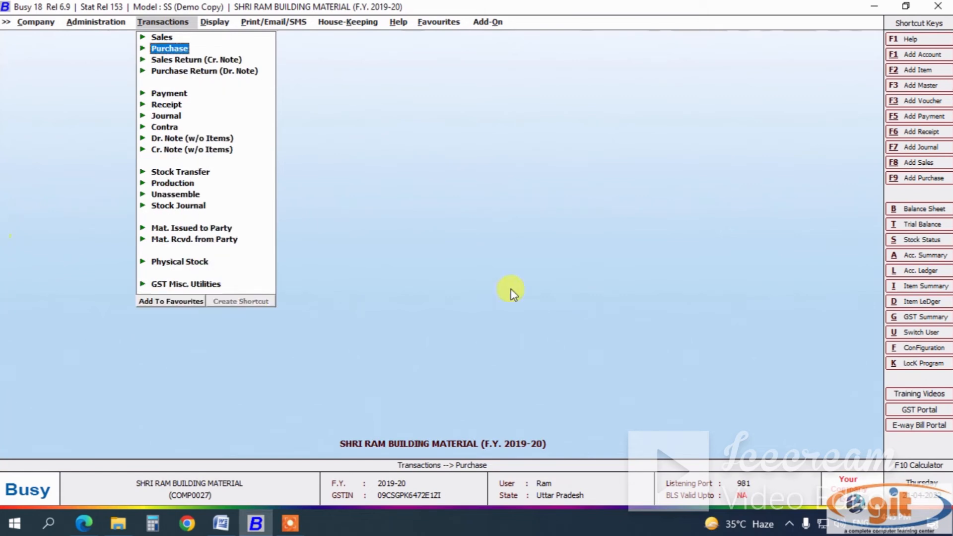
left_click(166, 49)
left_click(184, 60)
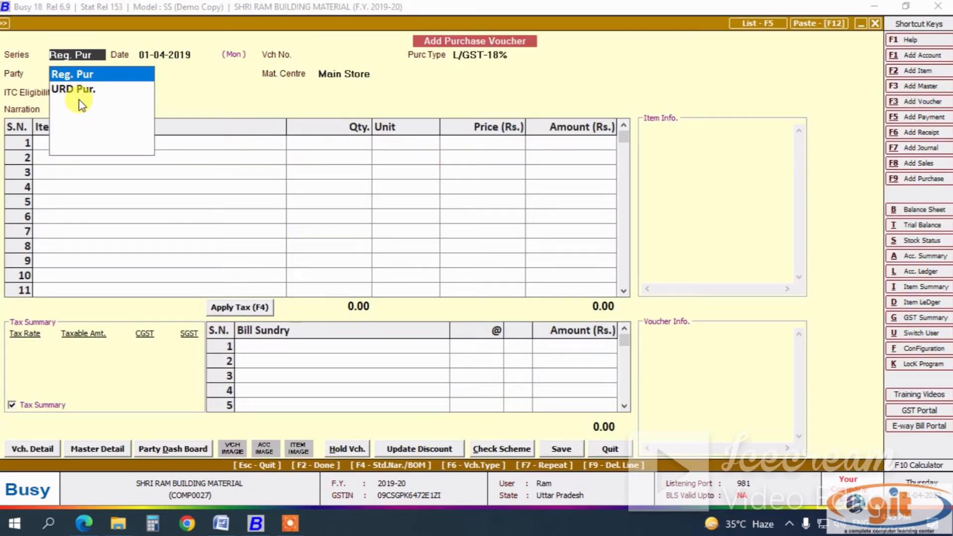
- Switch to the practice-set PDF, highlight the seller name ASHUTOSH TRADERS, and circle the seller's GSTIN in red pen
left_click(85, 523)
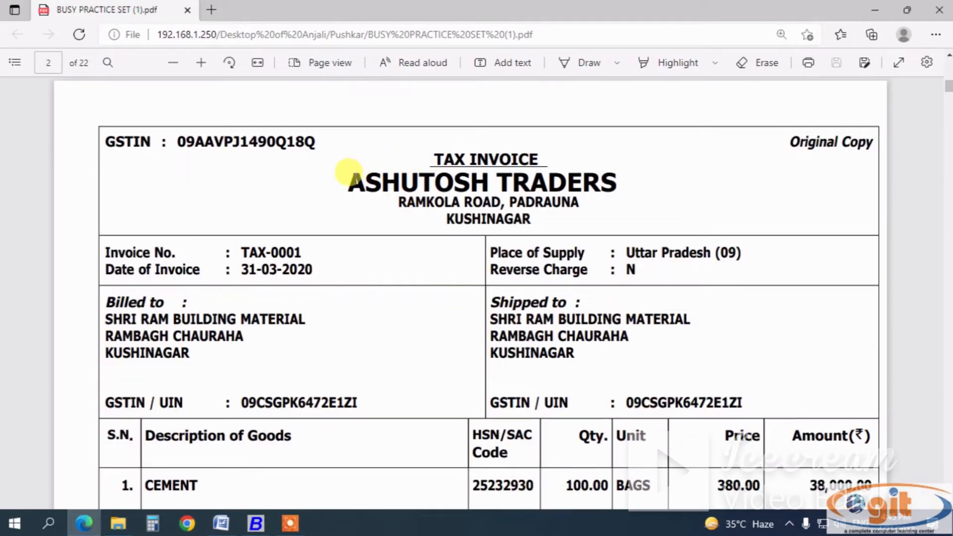
left_click_drag(348, 172, 617, 181)
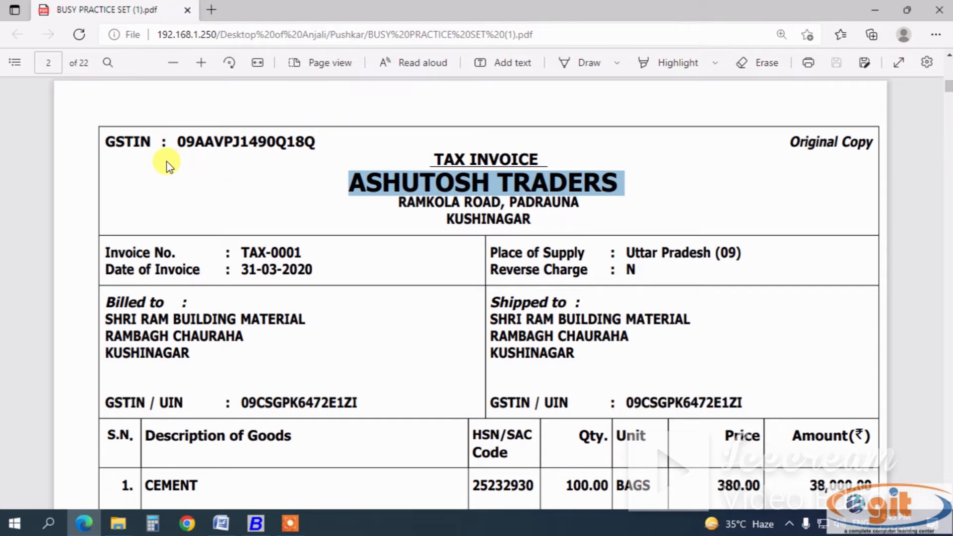
key("F7")
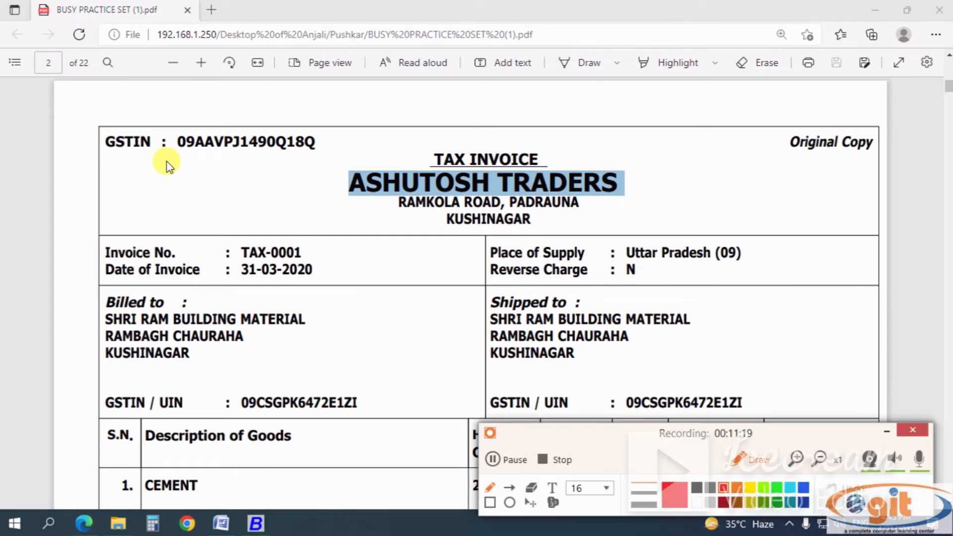
left_click(724, 490)
mouse_move(192, 161)
left_mouse_down()
mouse_move(166, 143)
mouse_move(246, 119)
mouse_move(336, 152)
mouse_move(190, 164)
left_mouse_up()
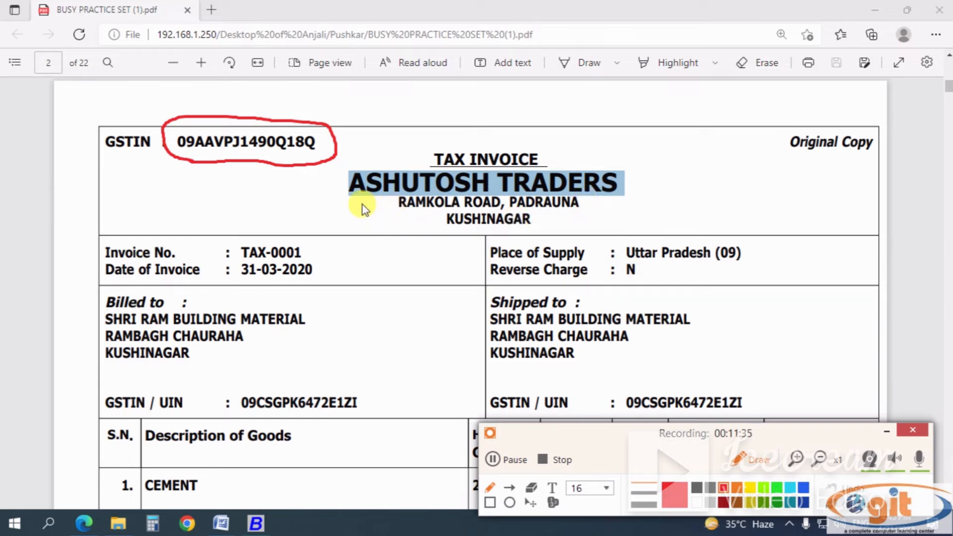
left_click(752, 459)
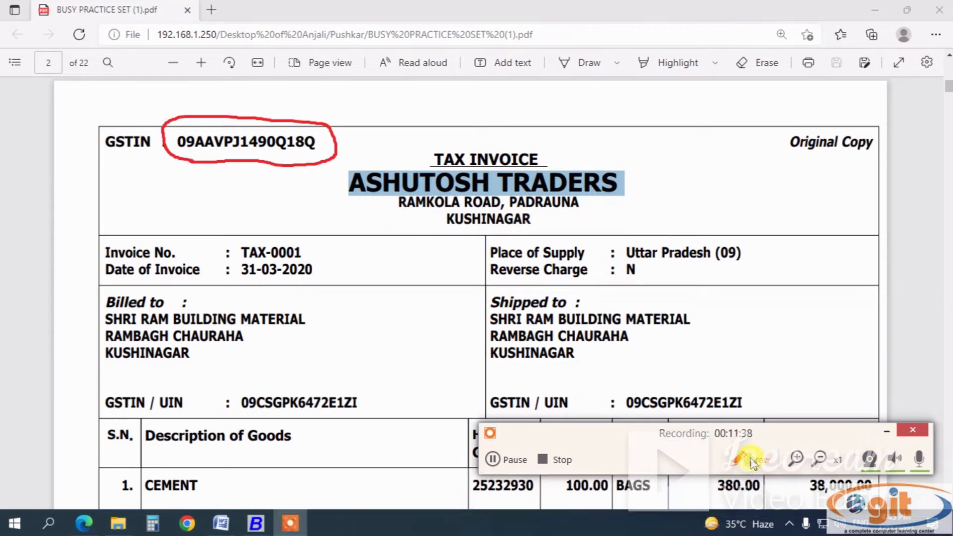
- Return to Busy, clear the pen markings, and set the purchase voucher's series to Reg. Pur
left_click(256, 522)
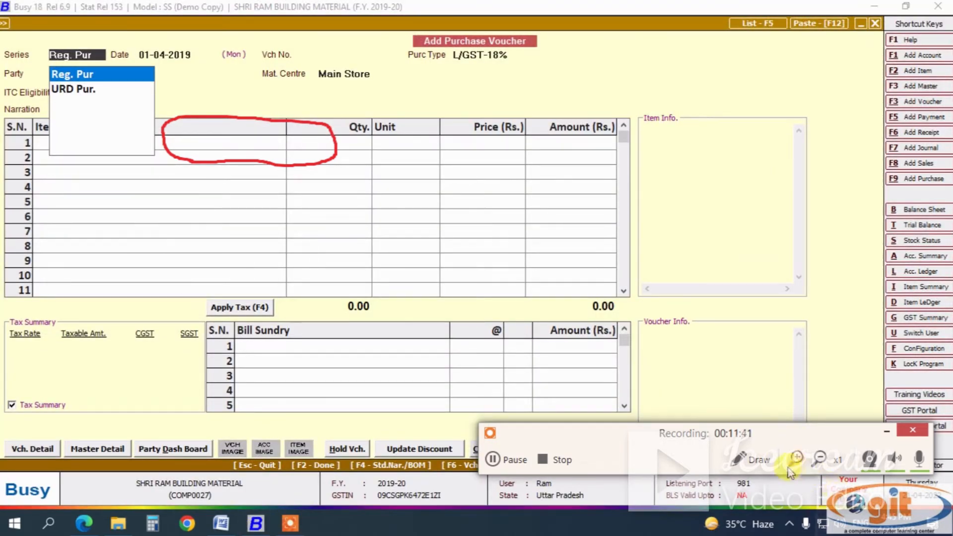
left_click(751, 460)
left_click(854, 502)
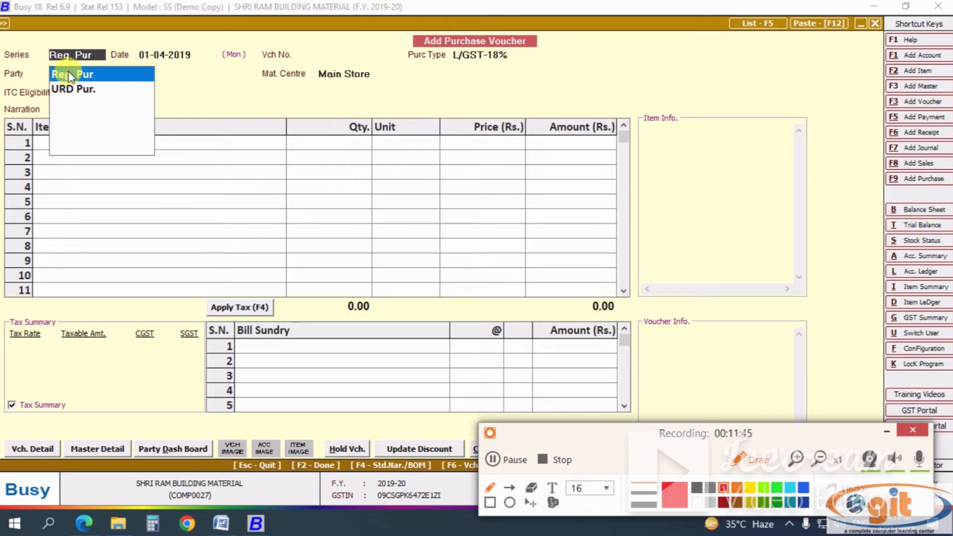
left_click(758, 461)
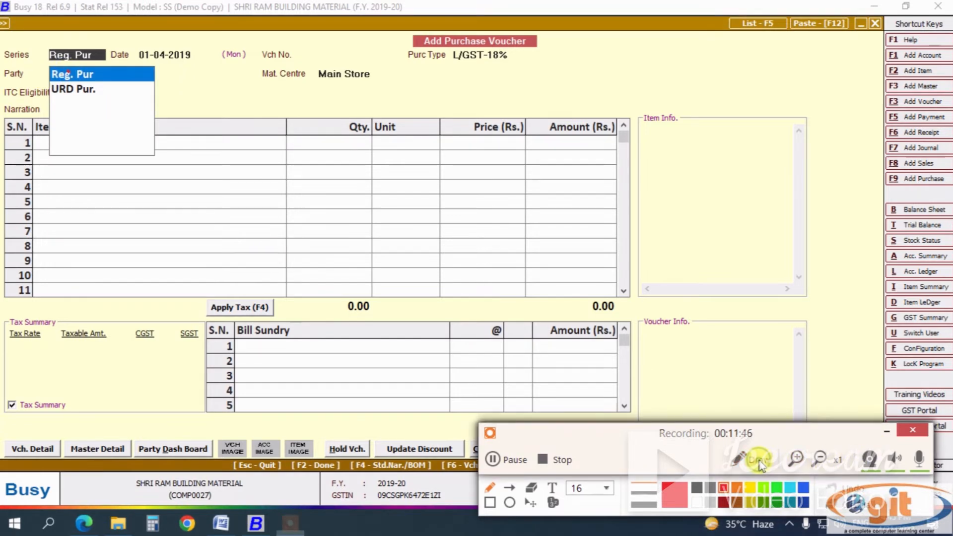
left_click(79, 73)
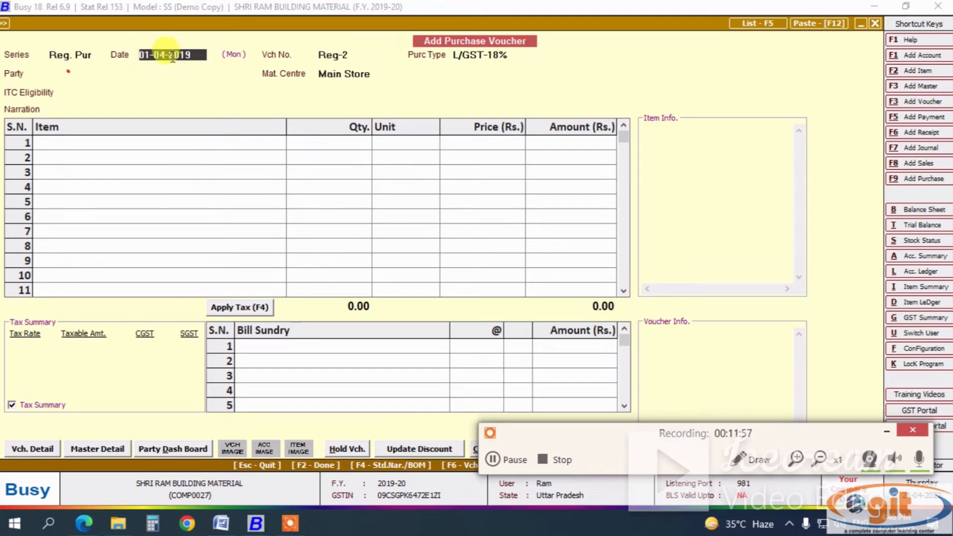
- Copy the invoice date from the PDF, return to Busy, and accept the voucher's prefilled date and number up to the purchase type
left_click(85, 522)
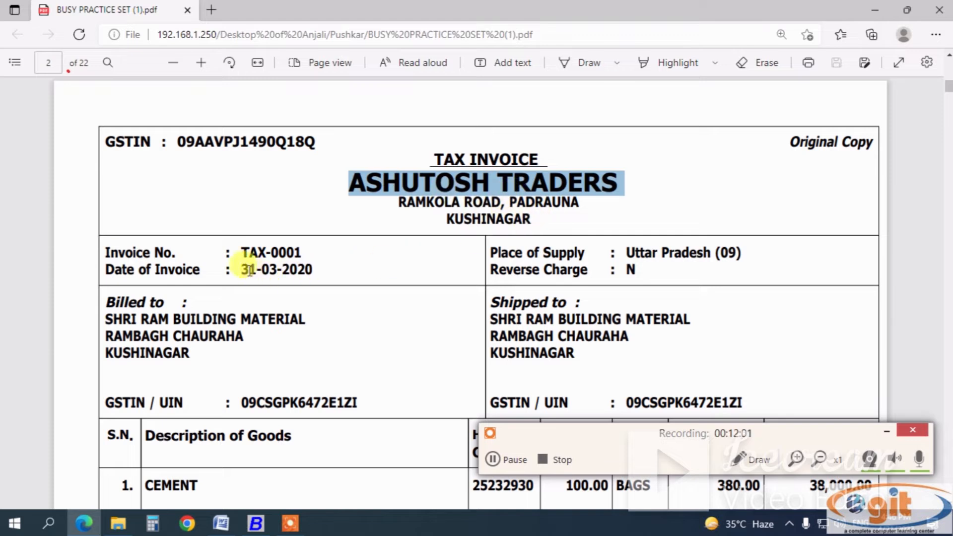
left_click_drag(242, 270, 331, 275)
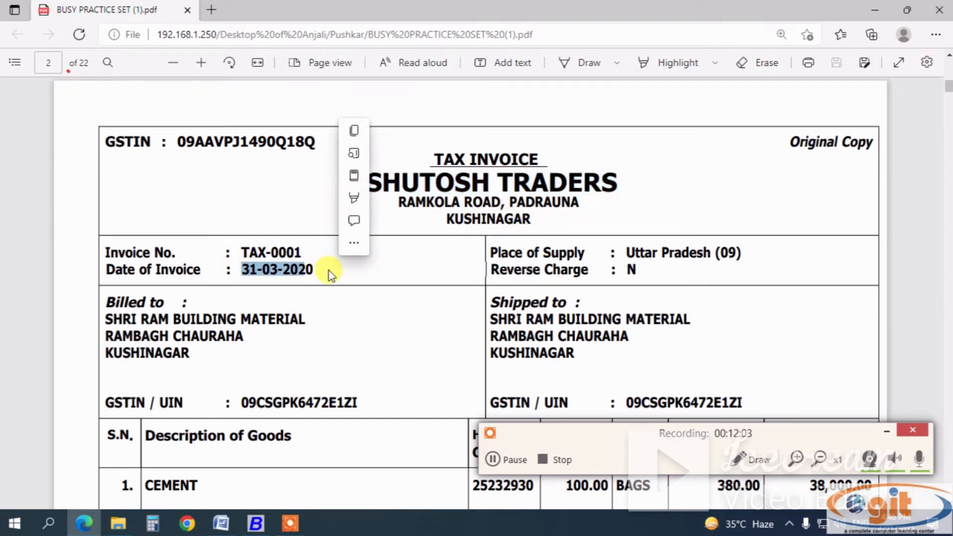
key("ctrl+c")
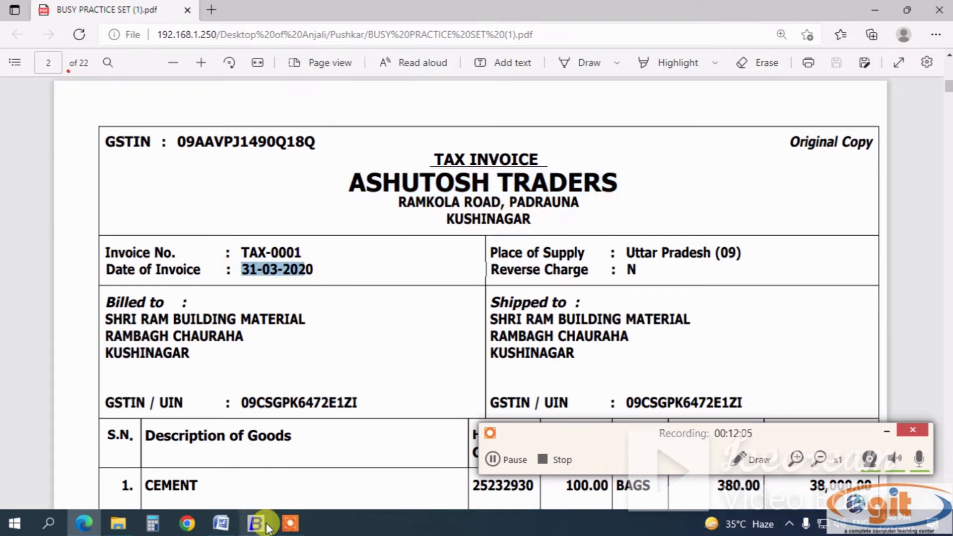
left_click(255, 523)
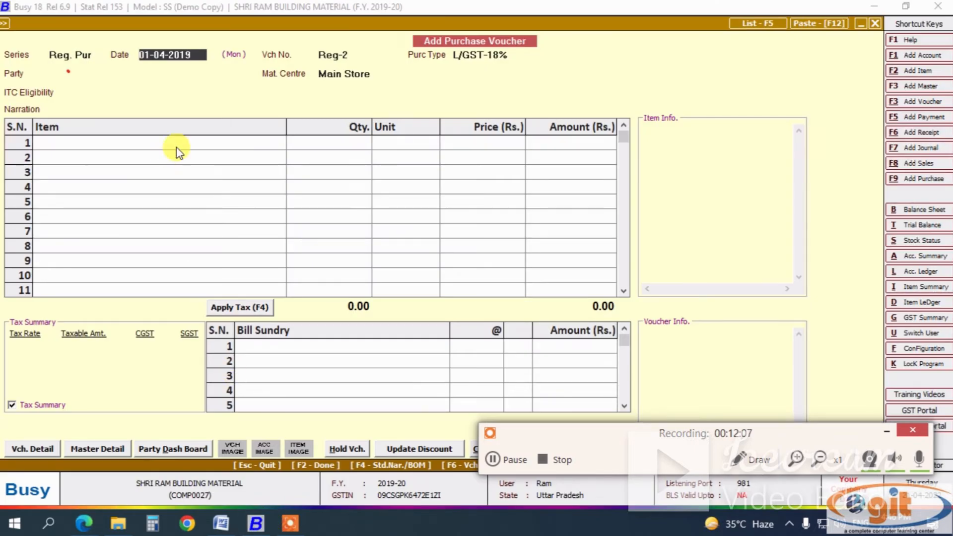
key("Return")
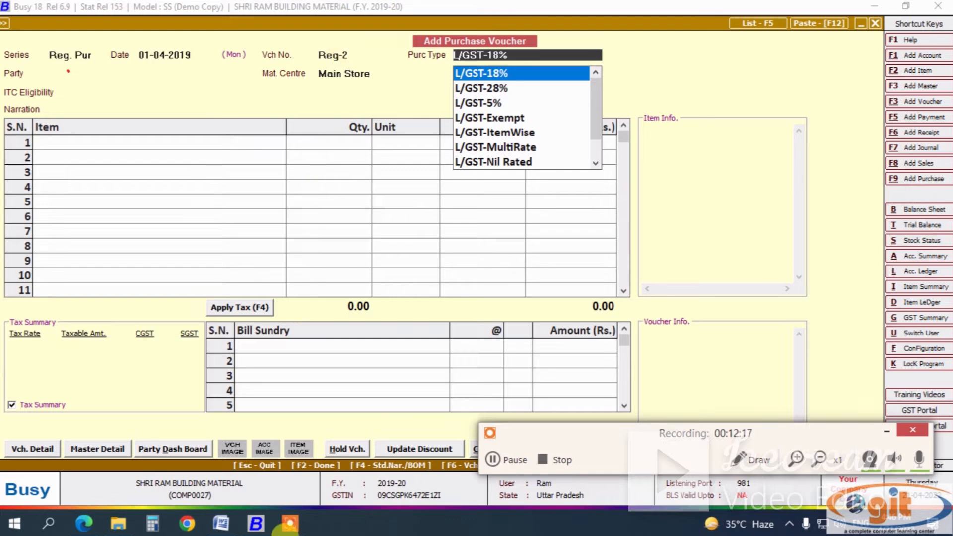
- Examine the PDF invoice's CEMENT item and its CGST and SGST rates to work out which purchase type applies
left_click(74, 525)
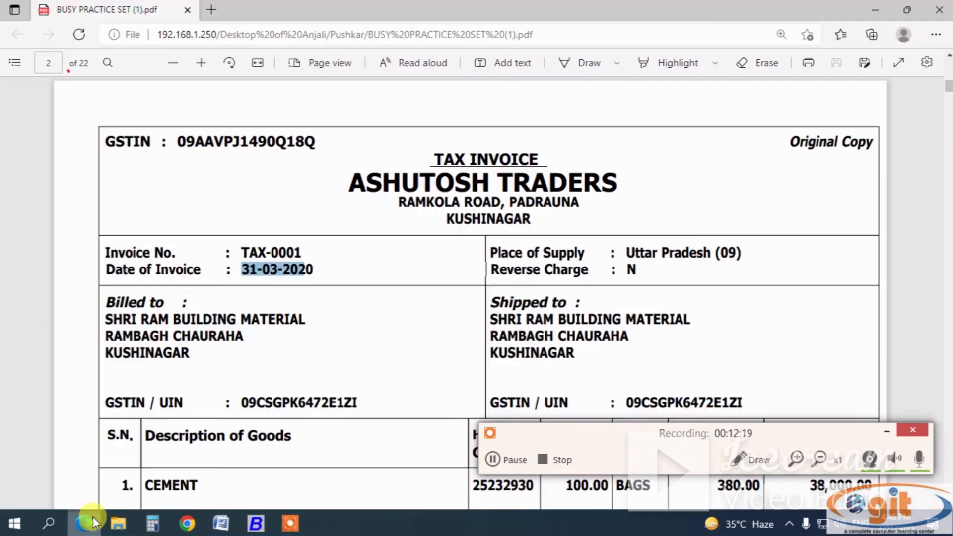
scroll(298, 316, "down", 4)
scroll(302, 316, "down", 2)
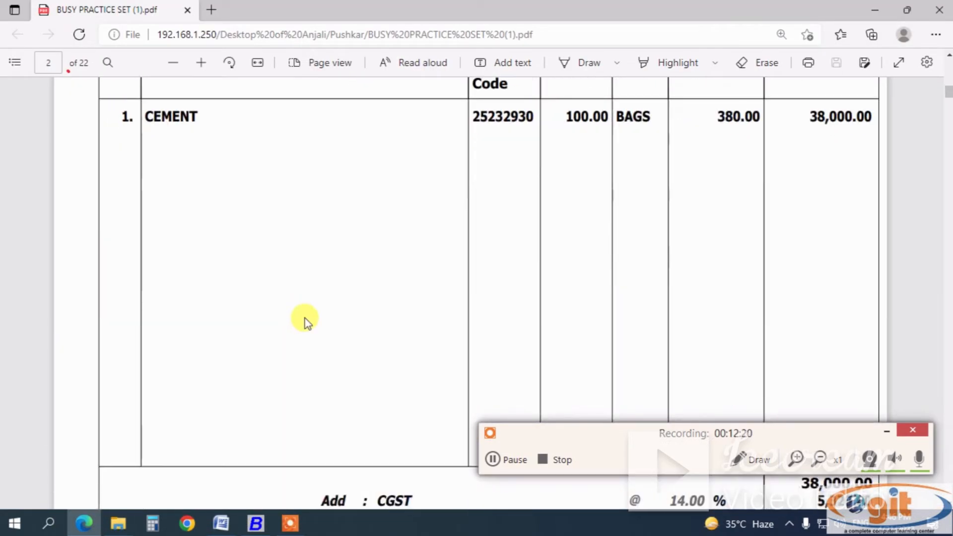
scroll(305, 322, "up", 3)
left_click_drag(144, 301, 212, 304)
scroll(366, 332, "down", 7)
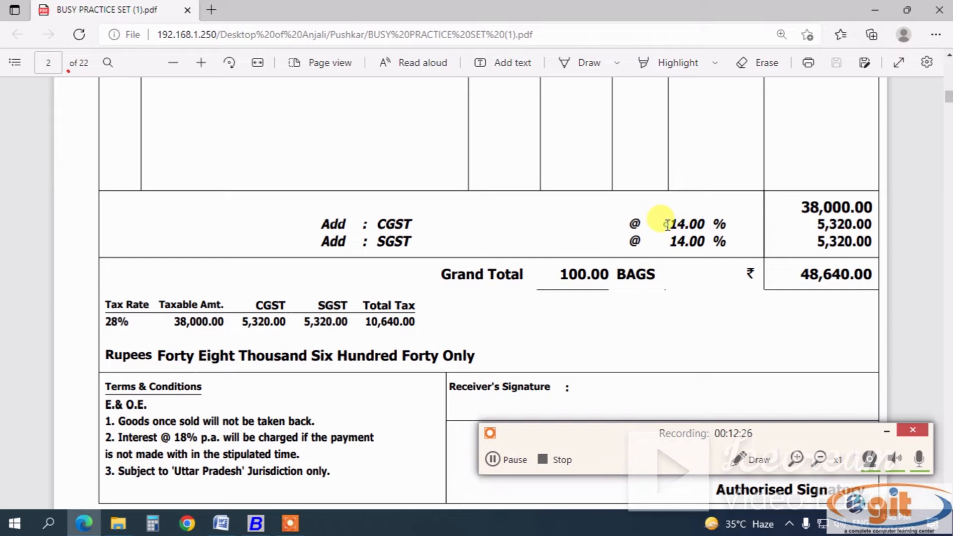
left_click_drag(667, 224, 725, 223)
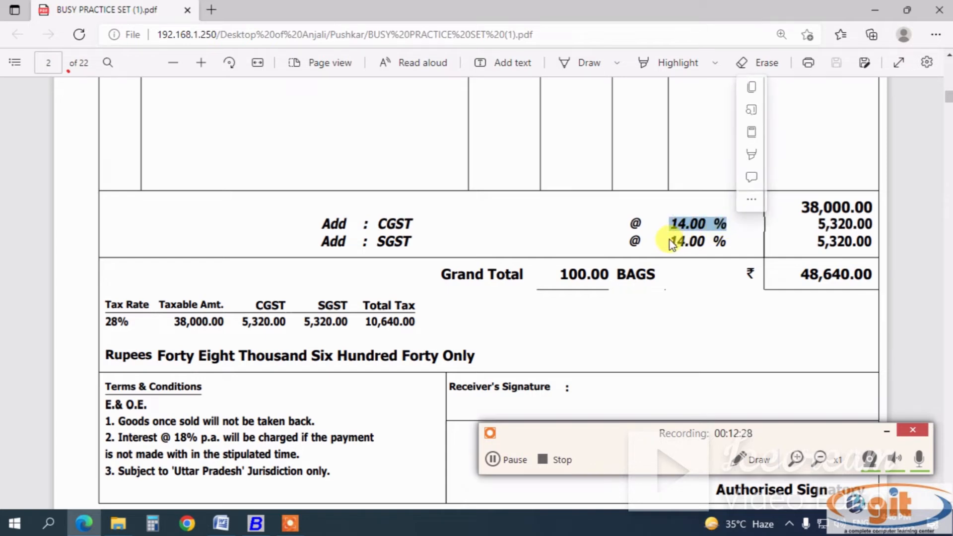
left_click_drag(670, 243, 726, 241)
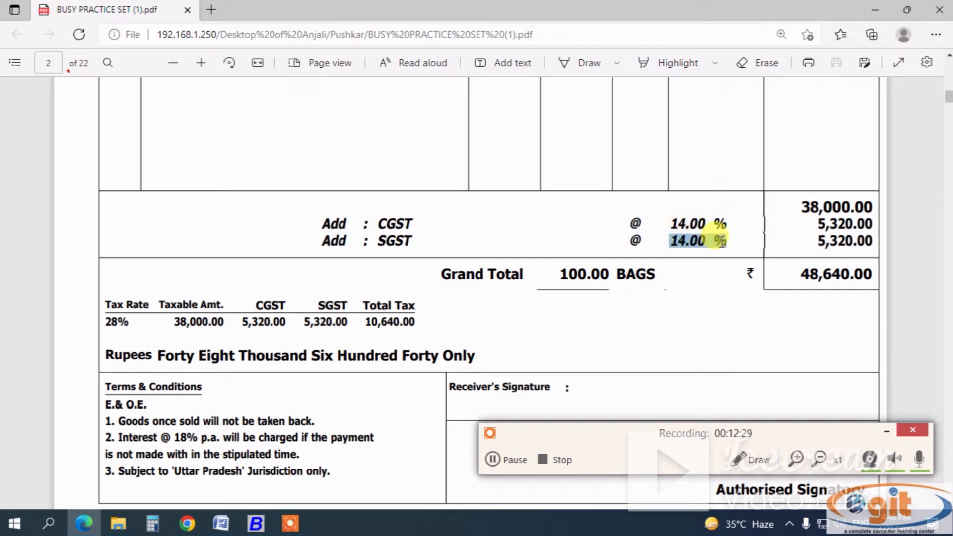
- Circle the invoice's CGST and SGST percentages and its 28% tax rate in red pen
left_click(742, 460)
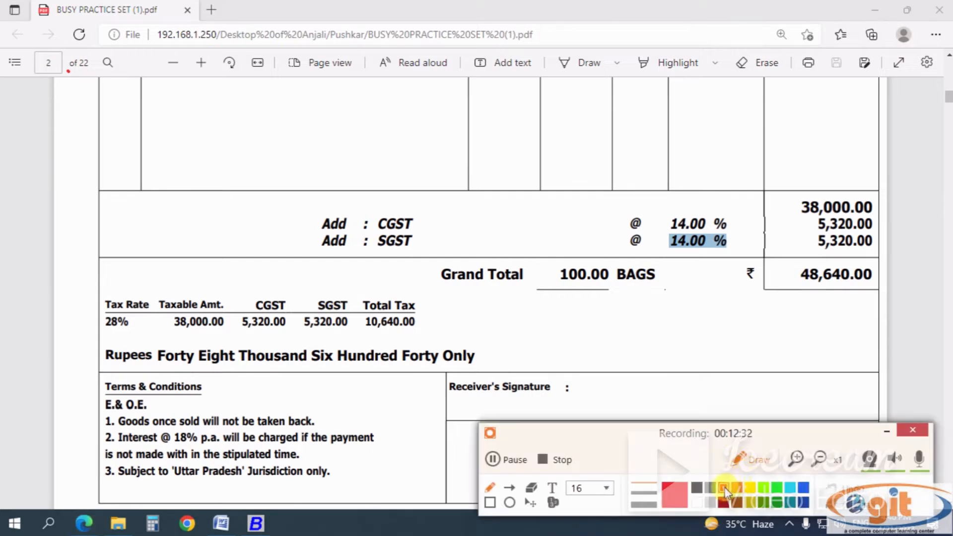
mouse_move(743, 222)
left_mouse_down()
mouse_move(719, 202)
mouse_move(638, 196)
mouse_move(607, 231)
mouse_move(664, 266)
mouse_move(727, 268)
left_mouse_up()
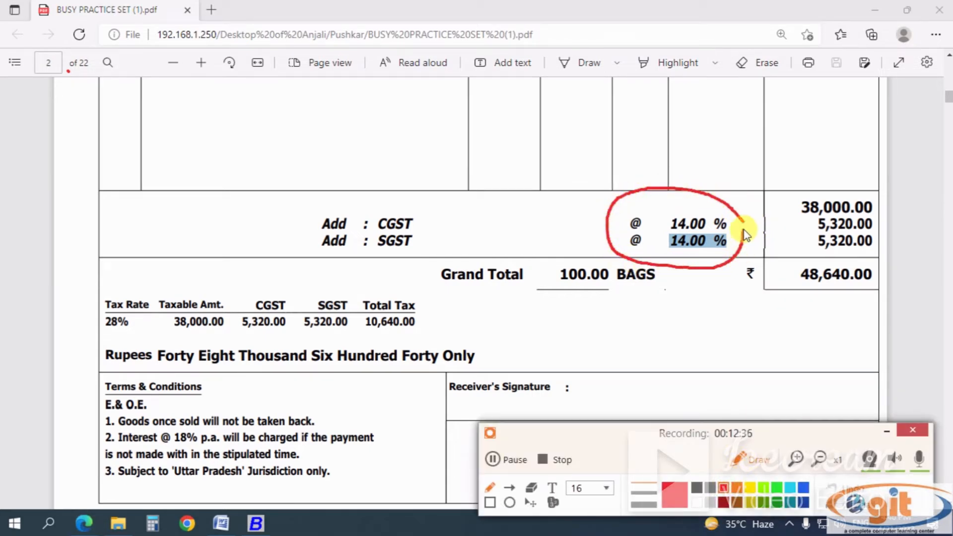
left_click_drag(743, 229, 740, 219)
mouse_move(154, 305)
left_mouse_down()
mouse_move(128, 291)
mouse_move(84, 330)
mouse_move(130, 339)
mouse_move(156, 309)
left_mouse_up()
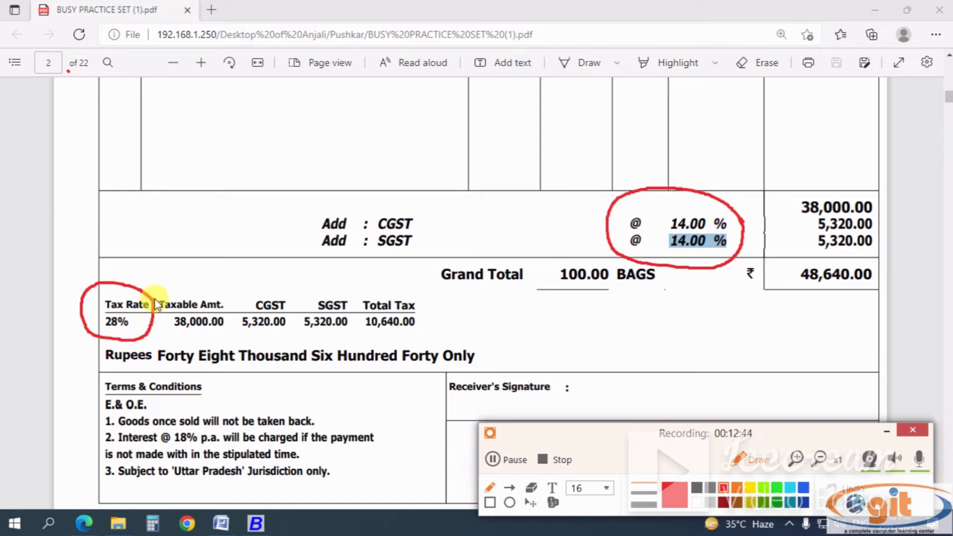
- Handwrite "28" above the tax lines with a bracket branching to "L" and "I", and leave drawing mode
mouse_move(209, 152)
left_mouse_down()
mouse_move(220, 143)
mouse_move(219, 169)
mouse_move(263, 166)
mouse_move(245, 134)
mouse_move(263, 145)
mouse_move(298, 141)
mouse_move(320, 169)
mouse_move(333, 168)
left_mouse_up()
mouse_move(296, 118)
left_mouse_down()
mouse_move(332, 112)
mouse_move(353, 123)
mouse_move(347, 177)
mouse_move(360, 153)
mouse_move(363, 175)
left_mouse_up()
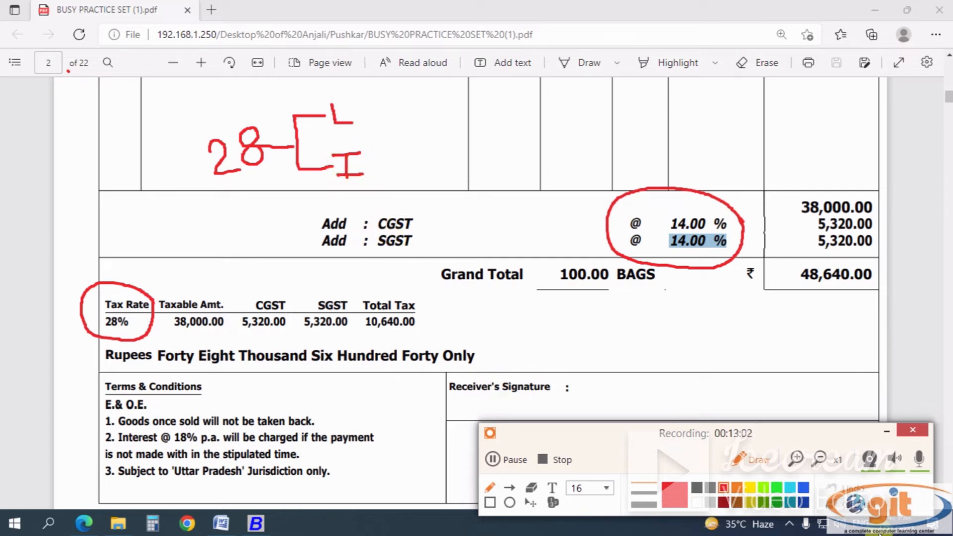
left_click(754, 460)
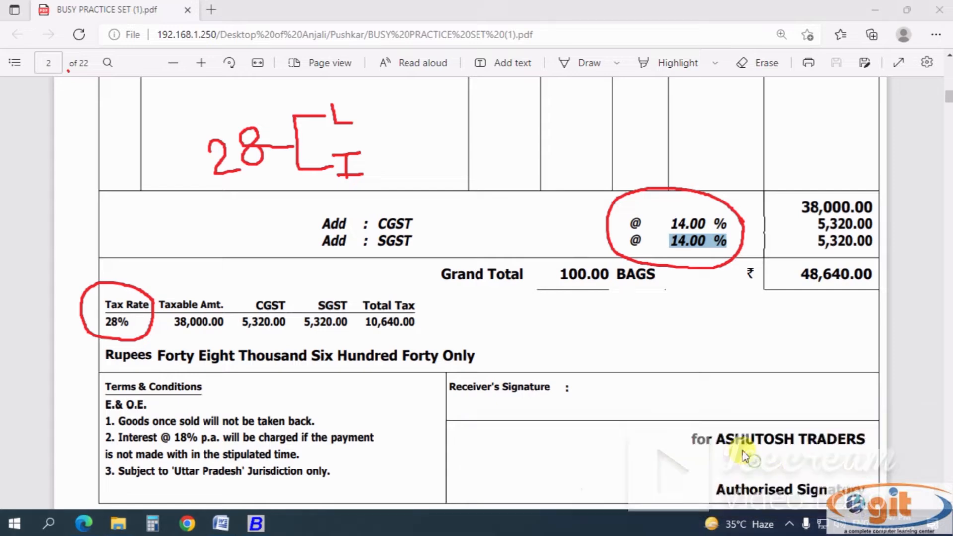
- Circle KUSHINAGAR in the seller's and billed-to addresses, add a dash after the handwritten "L", and circle the "28"
scroll(529, 328, "up", 5)
scroll(529, 330, "up", 6)
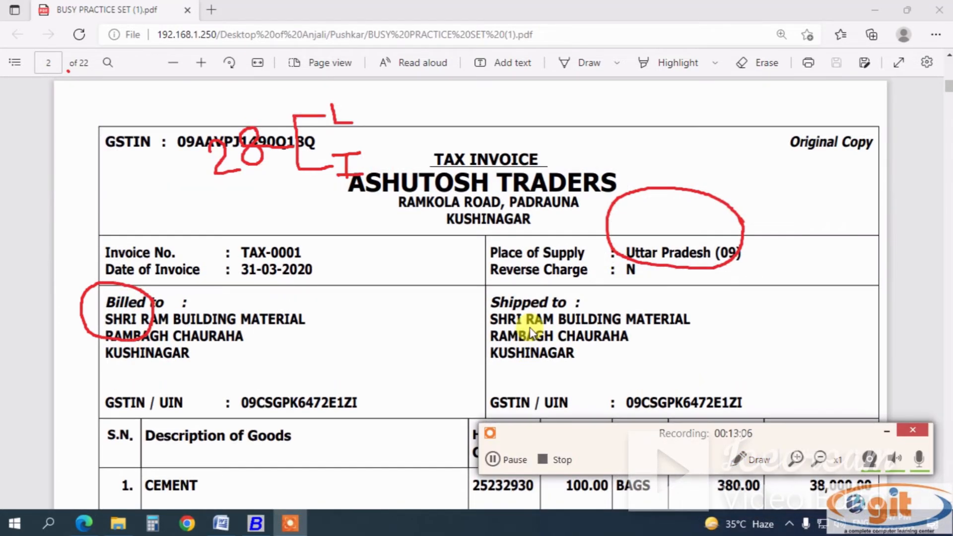
left_click(754, 459)
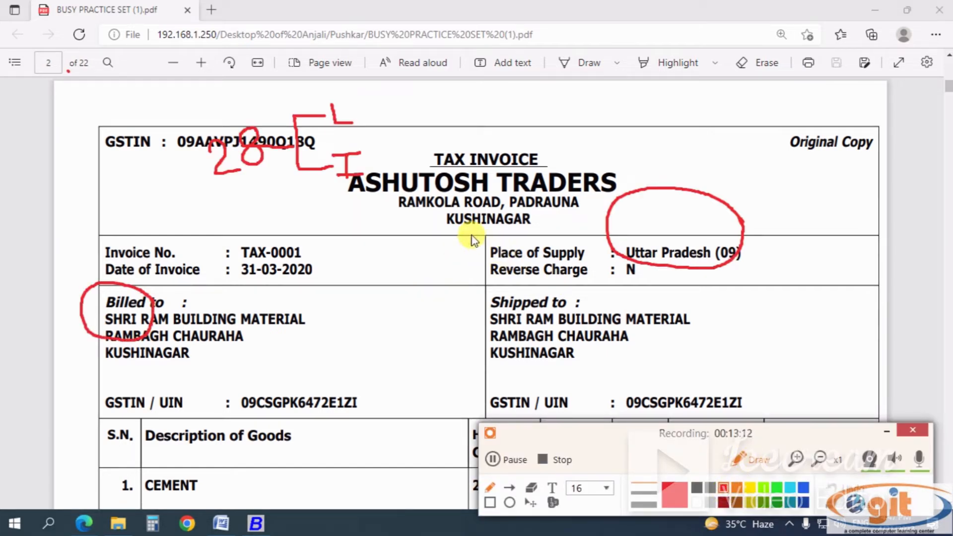
mouse_move(470, 233)
left_mouse_down()
mouse_move(435, 222)
mouse_move(488, 206)
mouse_move(542, 224)
mouse_move(467, 236)
left_mouse_up()
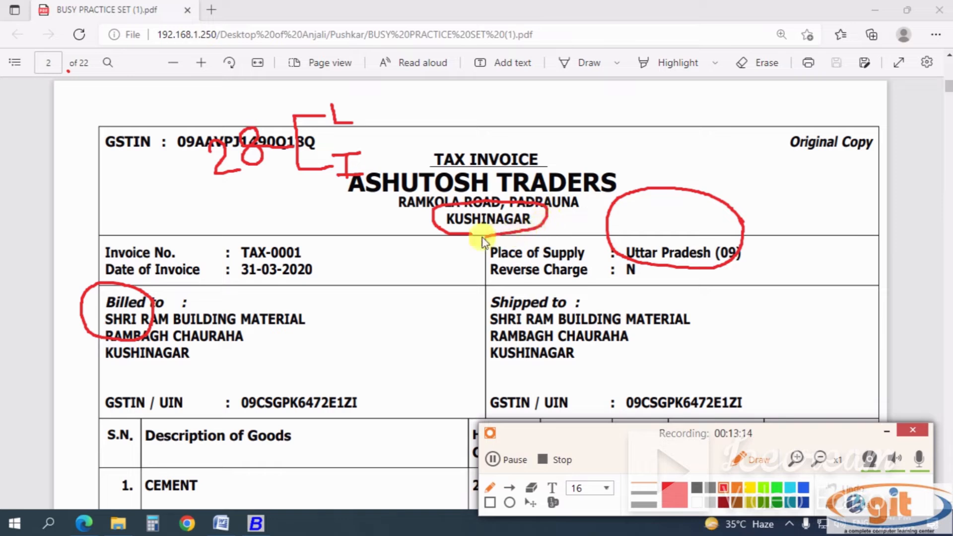
mouse_move(209, 343)
left_mouse_down()
mouse_move(141, 330)
mouse_move(87, 363)
mouse_move(144, 381)
mouse_move(204, 367)
mouse_move(205, 341)
left_mouse_up()
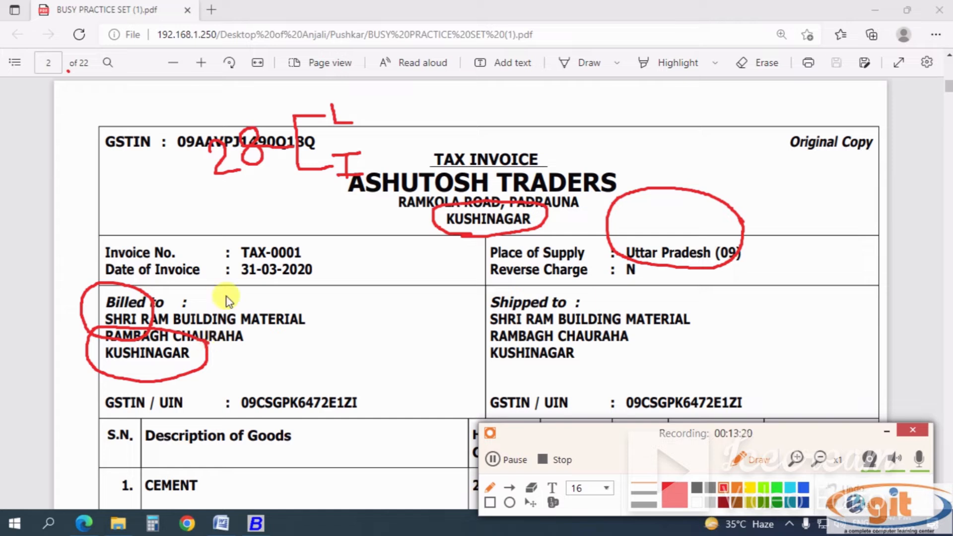
left_click_drag(356, 115, 388, 115)
mouse_move(287, 159)
left_mouse_down()
mouse_move(273, 123)
mouse_move(202, 132)
mouse_move(251, 183)
mouse_move(287, 142)
left_mouse_up()
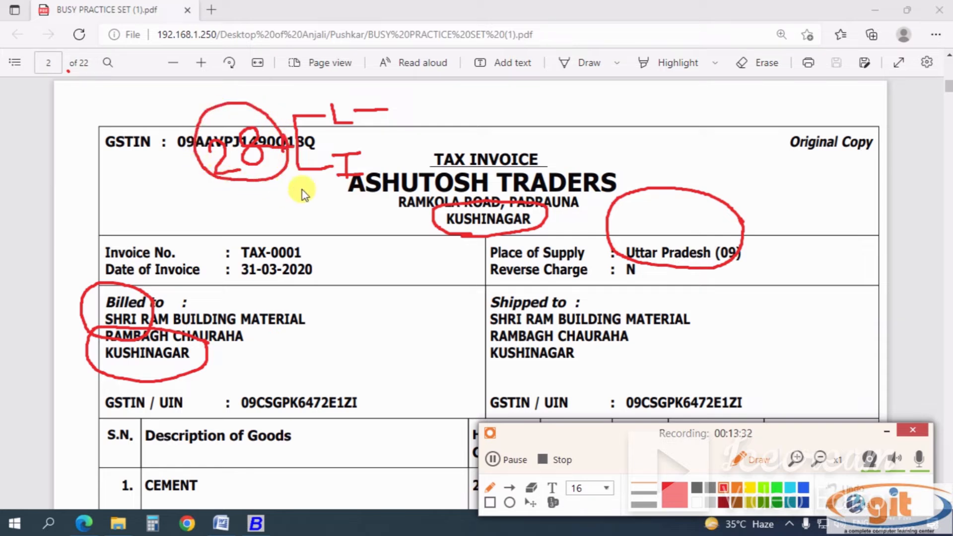
- Clear all pen markings from the invoice, leave drawing mode, and switch back to the purchase voucher in Busy
left_click(843, 503)
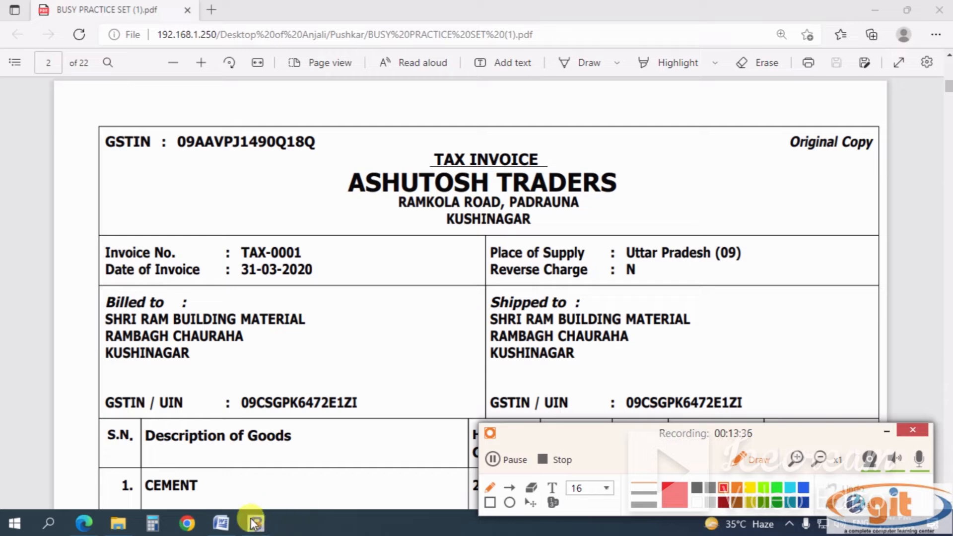
left_click(745, 460)
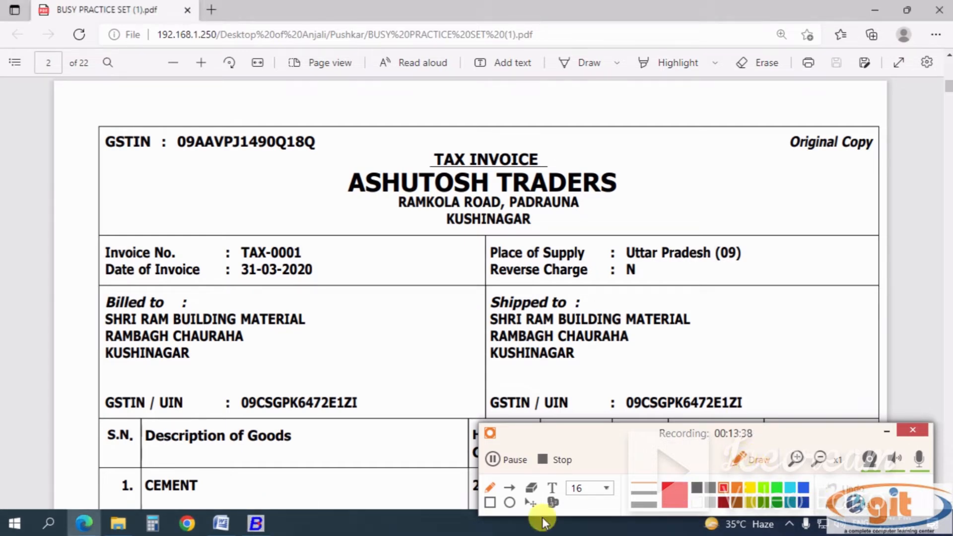
left_click(257, 524)
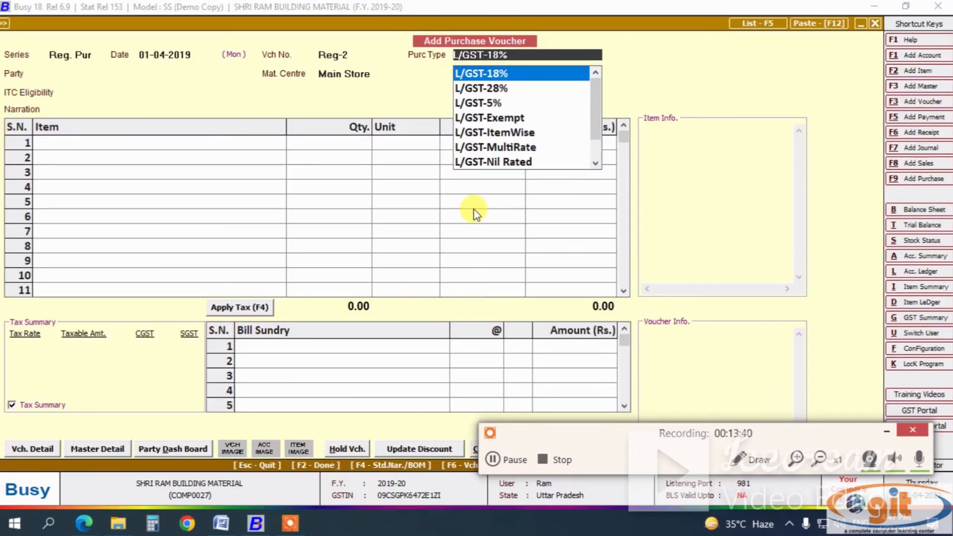
- Set the voucher's purchase type to L/GST-28%, filtering the available types by 28
type("28")
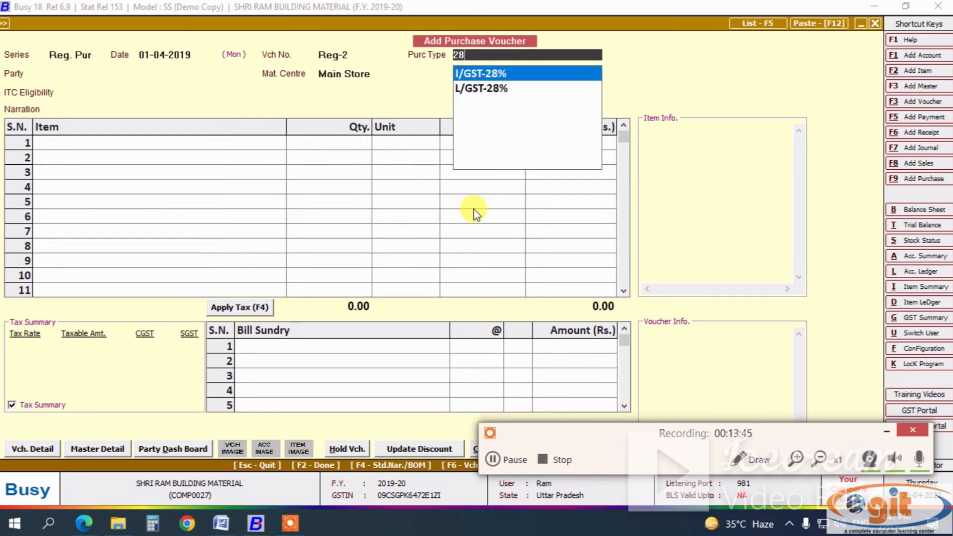
key("Down")
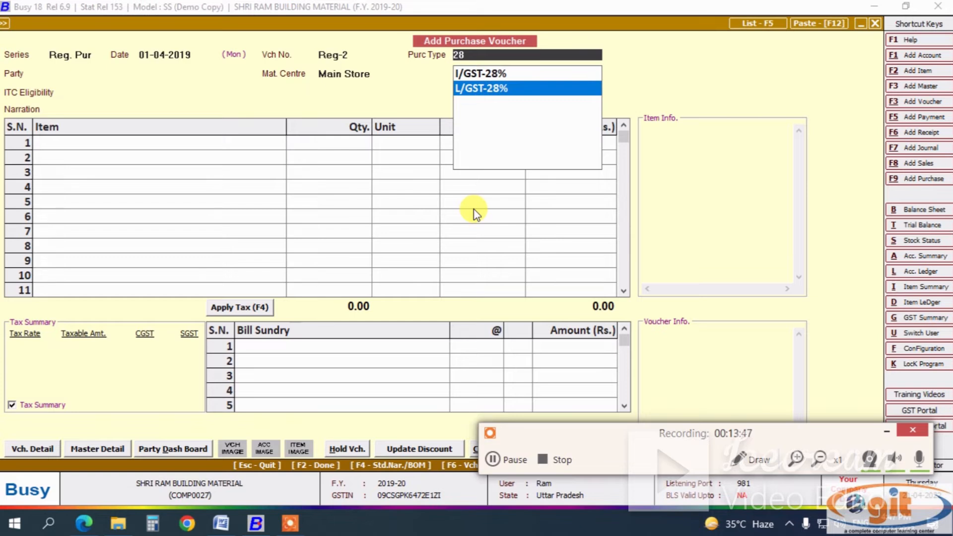
key("Up")
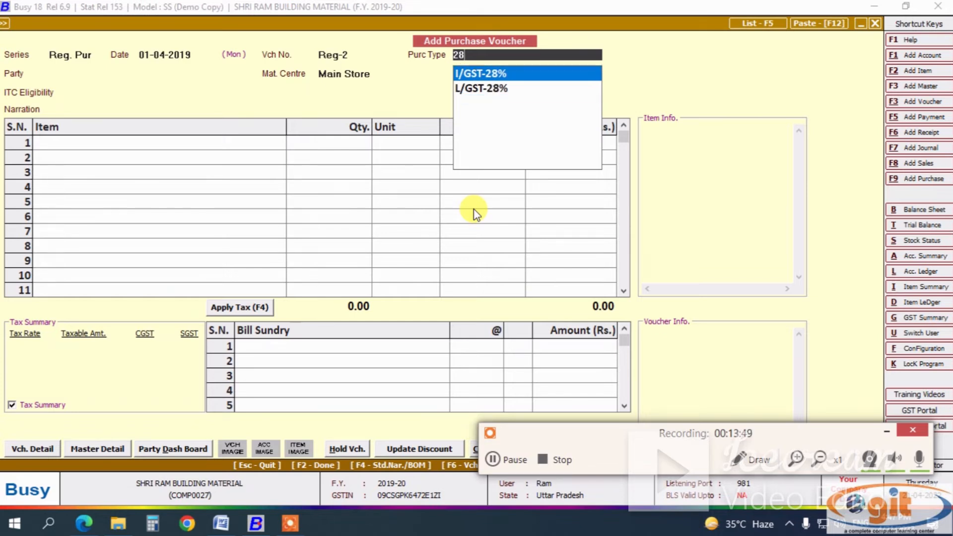
key("Down")
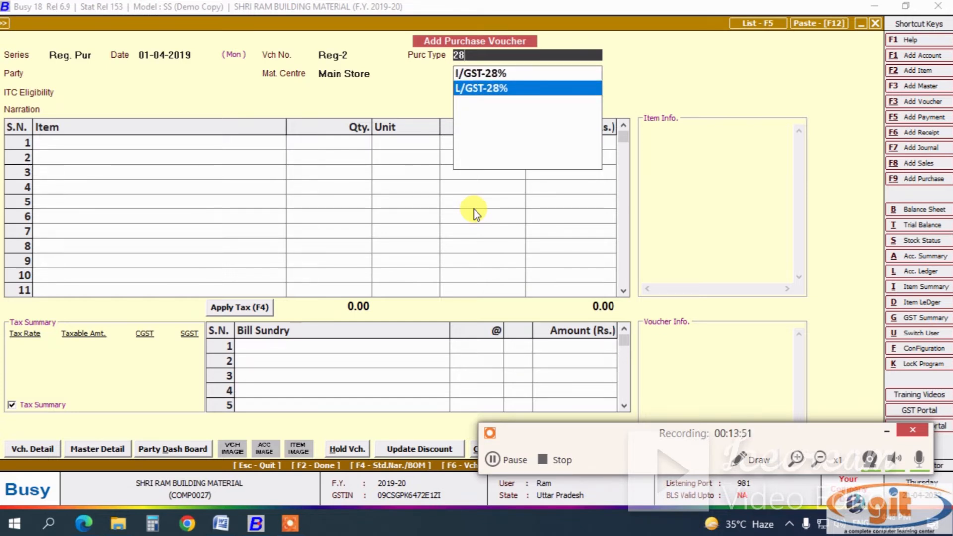
key("Up")
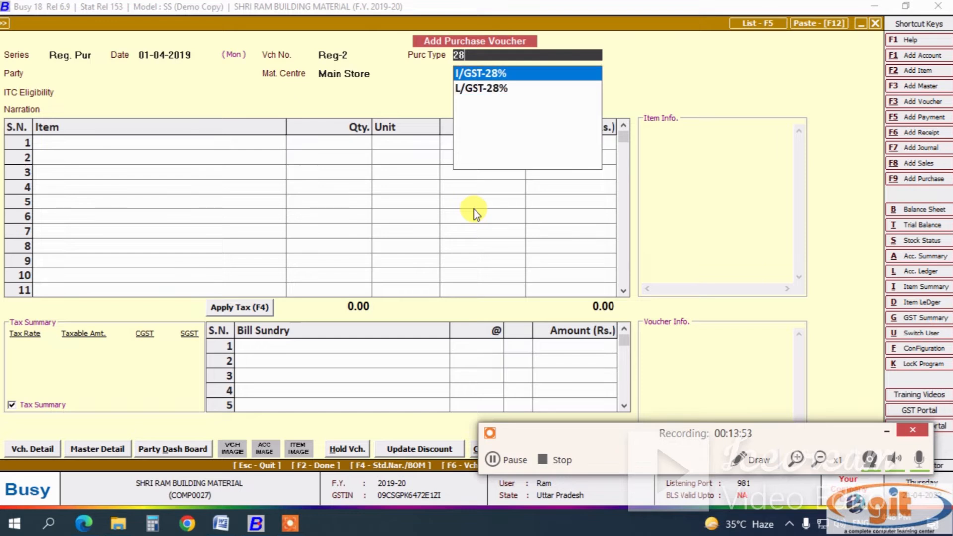
key("Down")
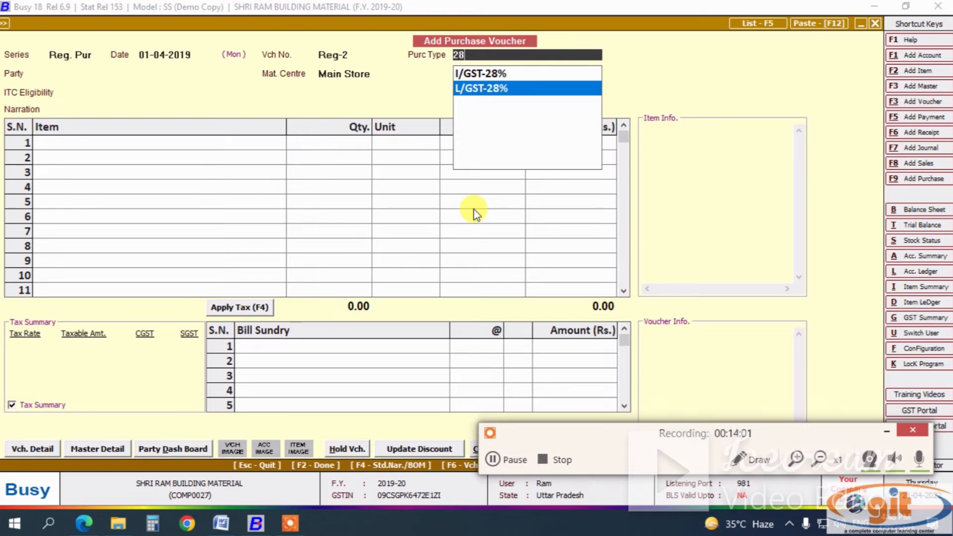
key("Return")
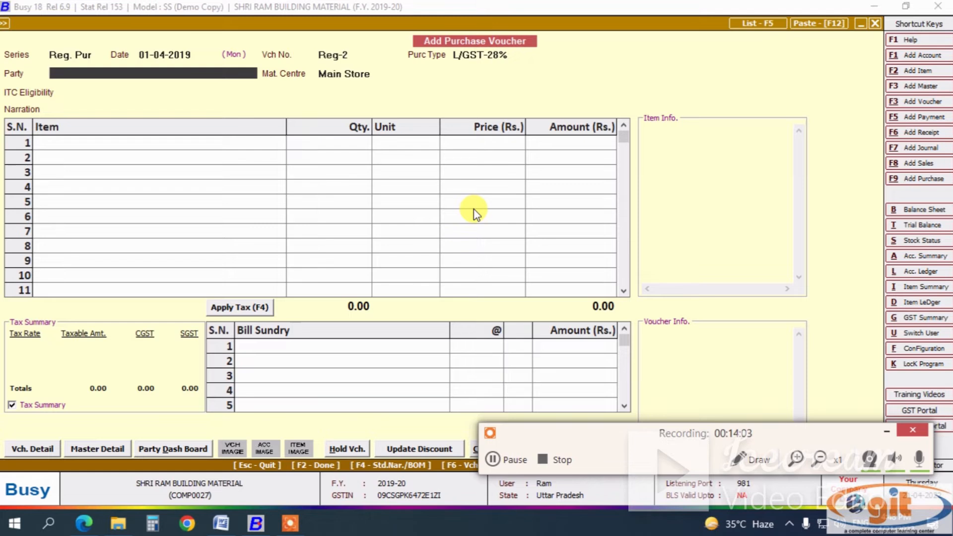
- List the available parties, check the seller's name on the PDF invoice in Edge, and select Busy Infotech Pvt. Ltd. as party in Busy
key("space")
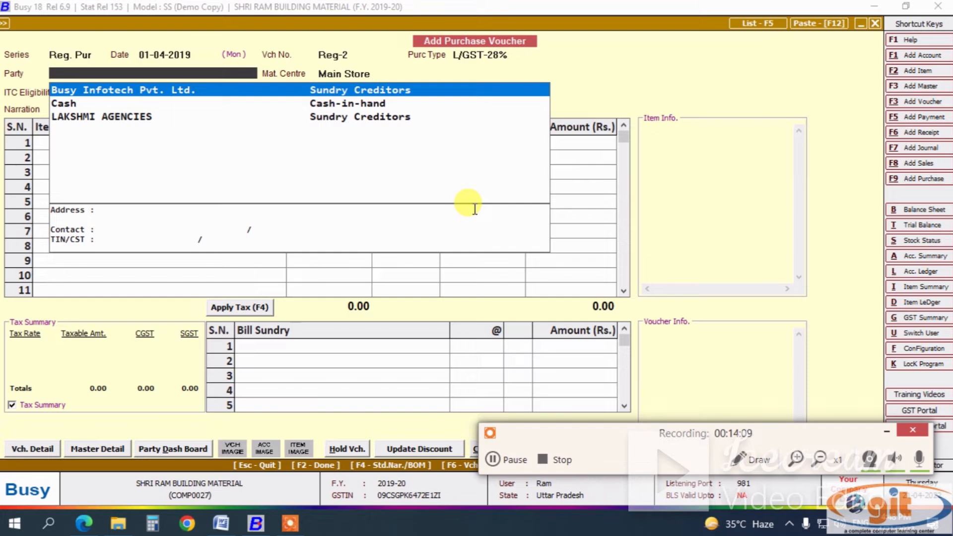
key("alt+Tab")
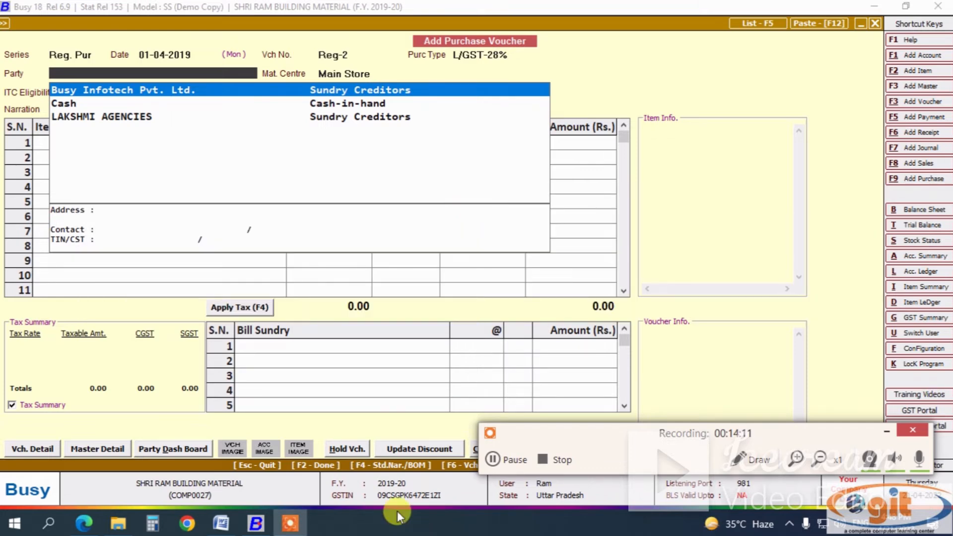
left_click(82, 525)
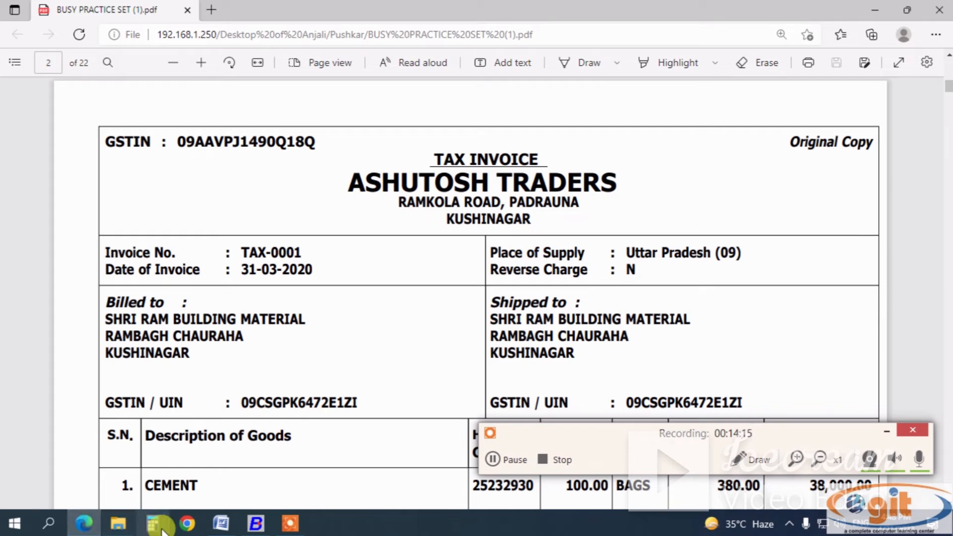
left_click(255, 523)
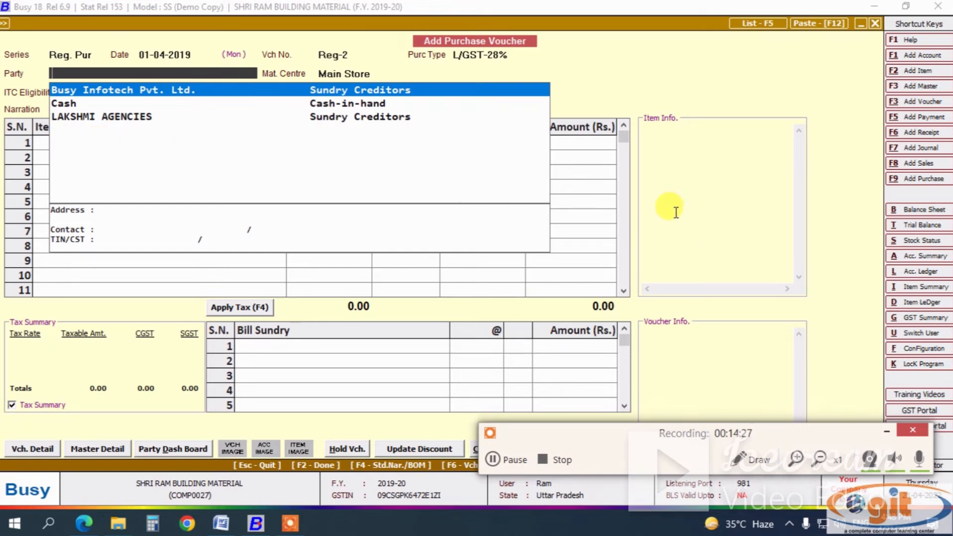
key("Return")
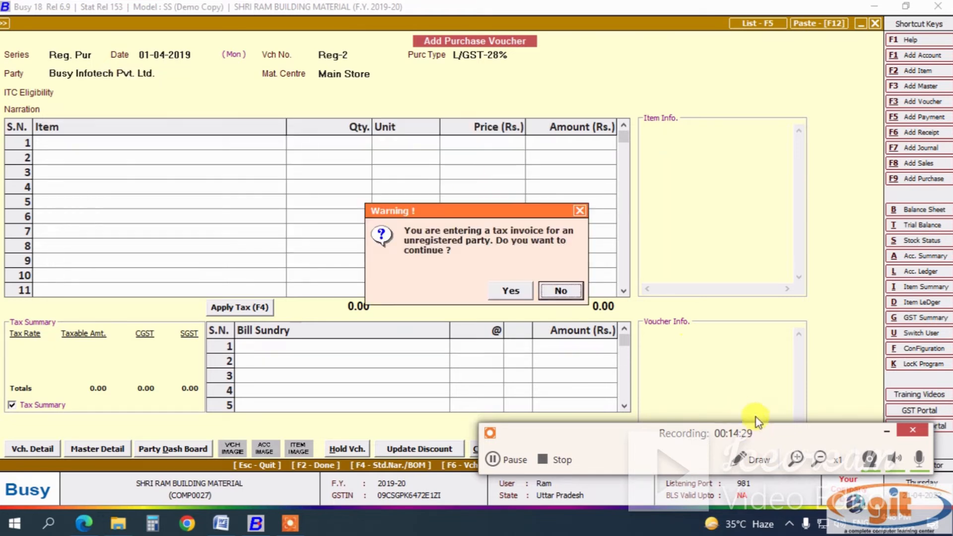
- Handwrite a boxed "F3" in red pen beside the warning dialog and draw three short lines beneath it
left_click(745, 462)
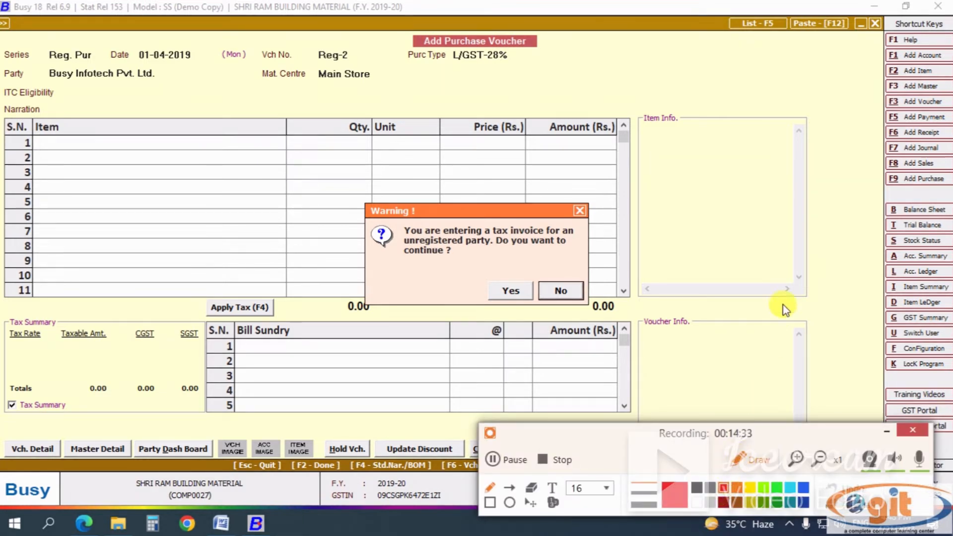
mouse_move(689, 212)
left_mouse_down()
mouse_move(684, 243)
mouse_move(719, 207)
left_mouse_up()
mouse_move(685, 225)
left_mouse_down()
mouse_move(753, 215)
mouse_move(729, 247)
left_mouse_up()
mouse_move(671, 256)
left_mouse_down()
mouse_move(762, 266)
mouse_move(774, 199)
mouse_move(664, 193)
mouse_move(666, 256)
mouse_move(733, 285)
left_mouse_up()
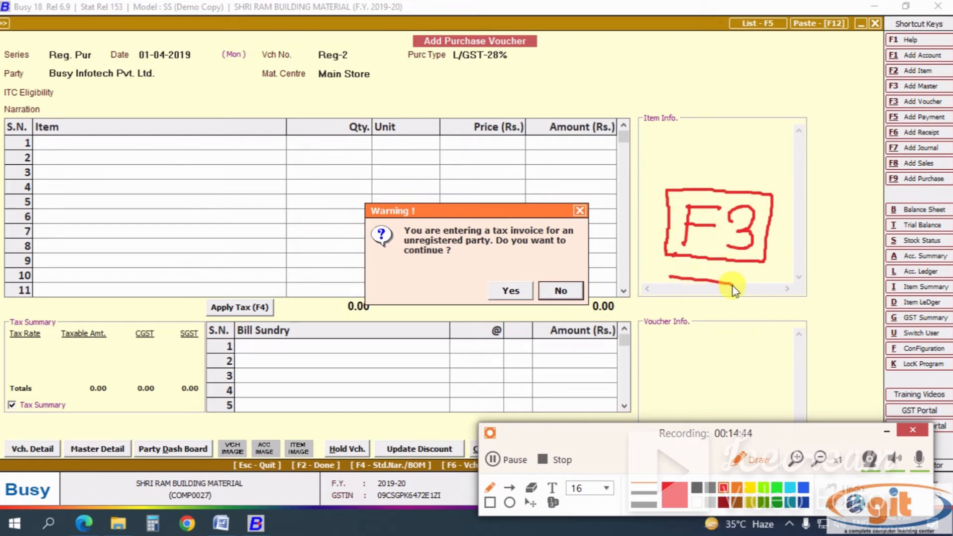
mouse_move(668, 297)
left_mouse_down()
mouse_move(731, 306)
mouse_move(728, 323)
left_mouse_up()
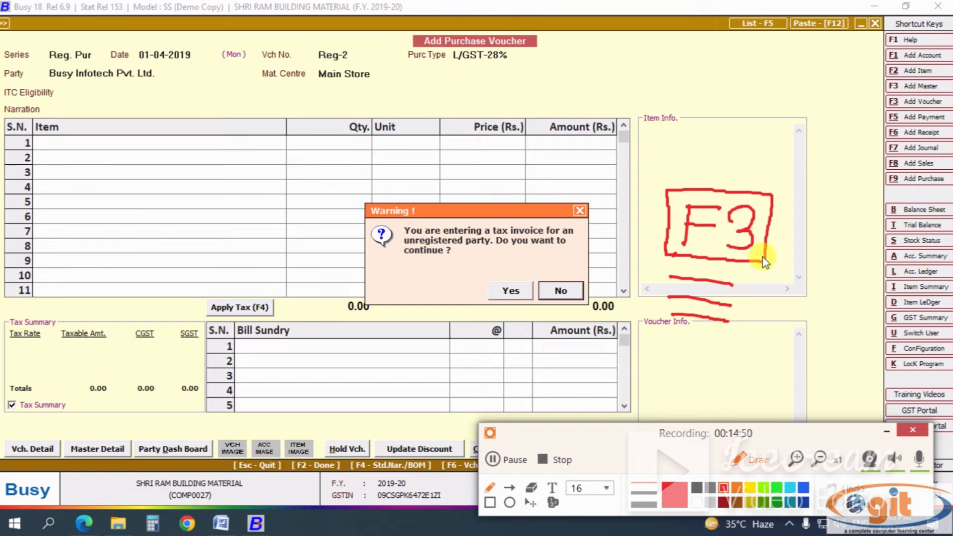
- Draw an arrow from the boxed "F3" to a twice-underlined "Create", dot the warning's No and Yes options, and leave drawing mode
mouse_move(759, 234)
left_mouse_down()
mouse_move(787, 234)
mouse_move(815, 258)
mouse_move(890, 259)
left_mouse_up()
left_click_drag(797, 270, 886, 271)
left_click_drag(881, 285, 791, 282)
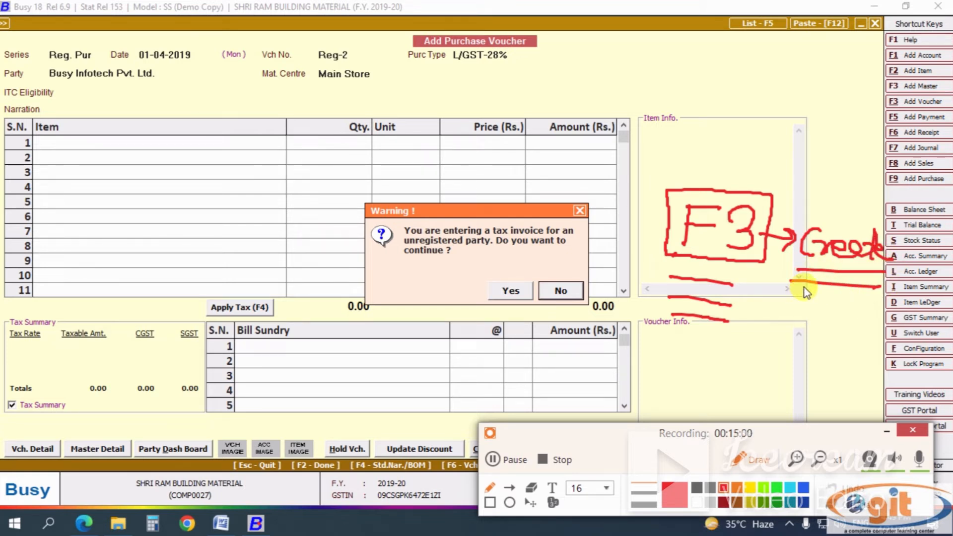
left_click(562, 293)
left_click(509, 285)
left_click(745, 459)
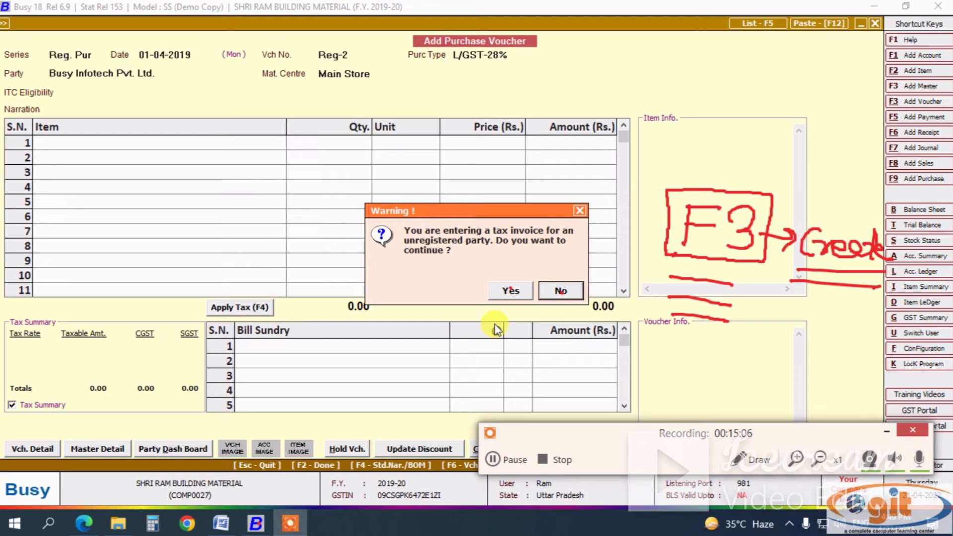
- Decline the unregistered-party warning and start a new account master named ASHUTOSH TRADERS, copying the name from the PDF invoice
left_click(548, 296)
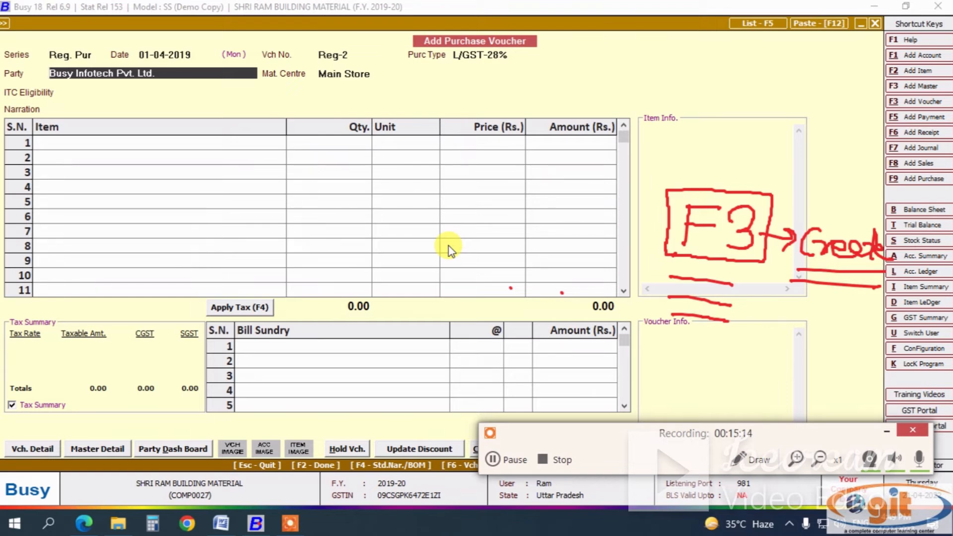
key("F3")
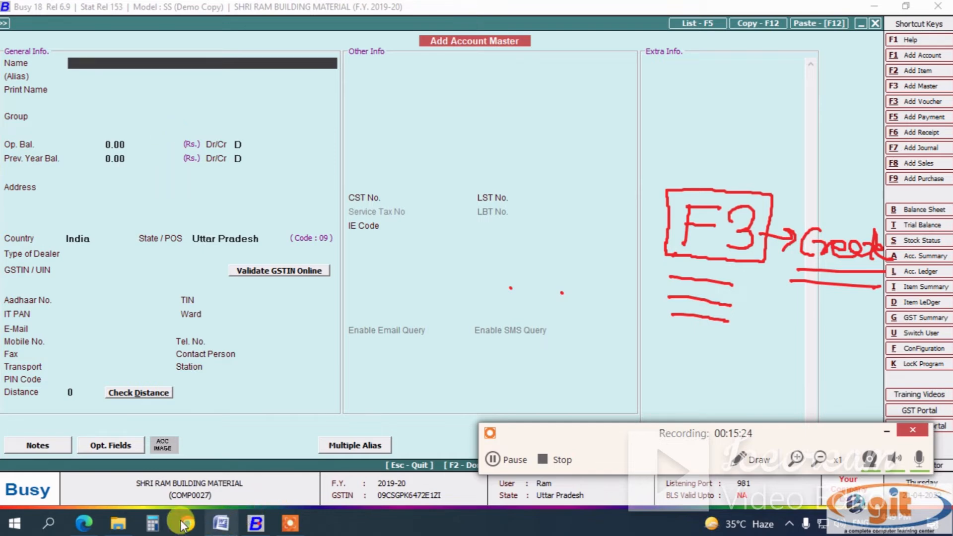
left_click(83, 522)
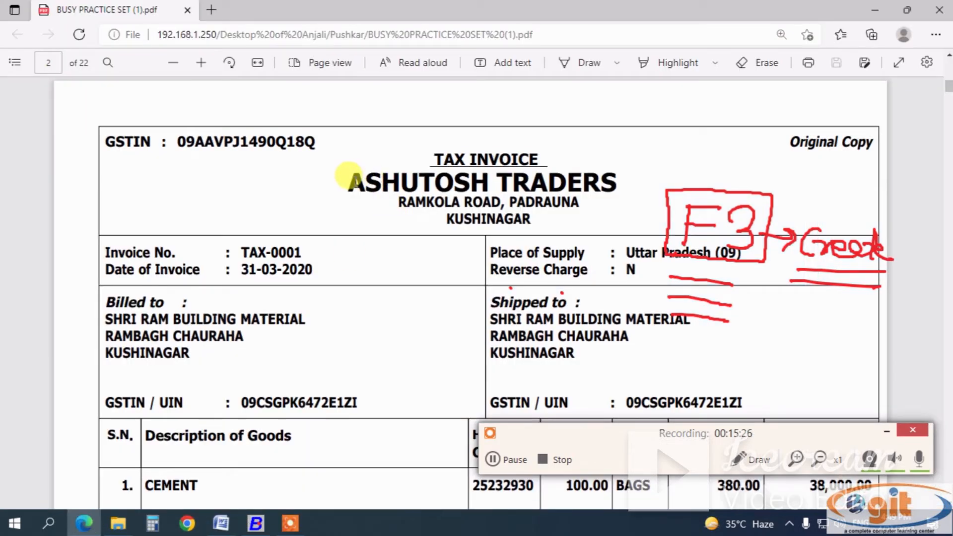
left_click_drag(349, 178, 625, 179)
key("ctrl+c")
left_click(625, 177)
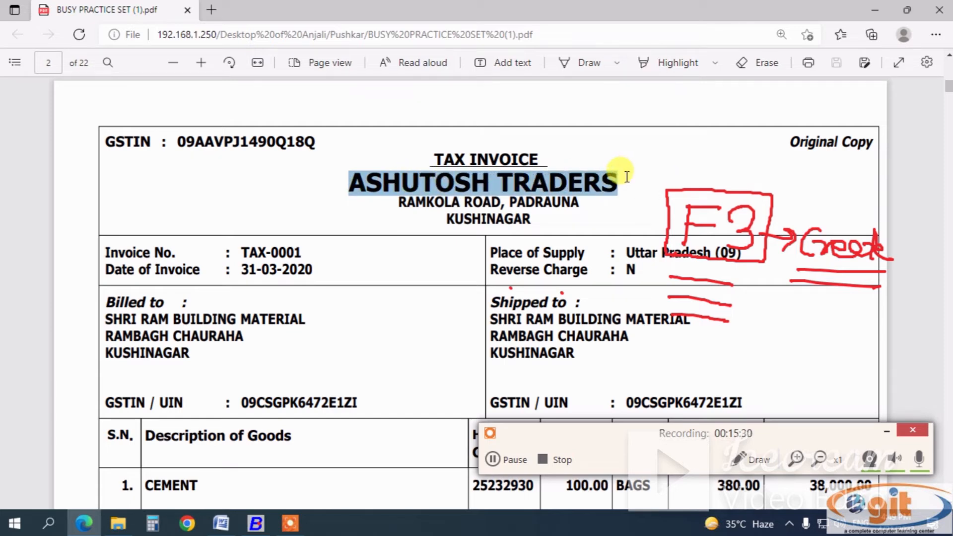
left_click(257, 525)
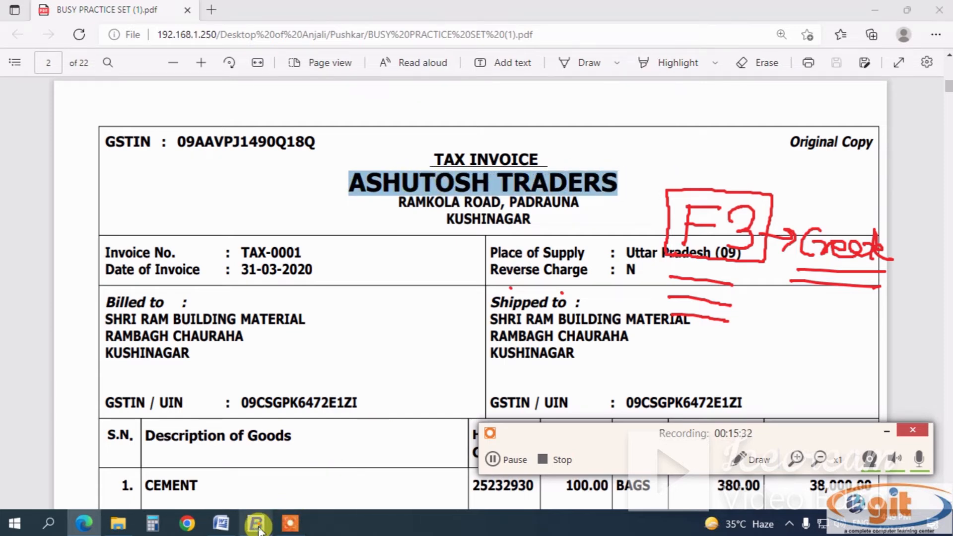
key("ctrl+v")
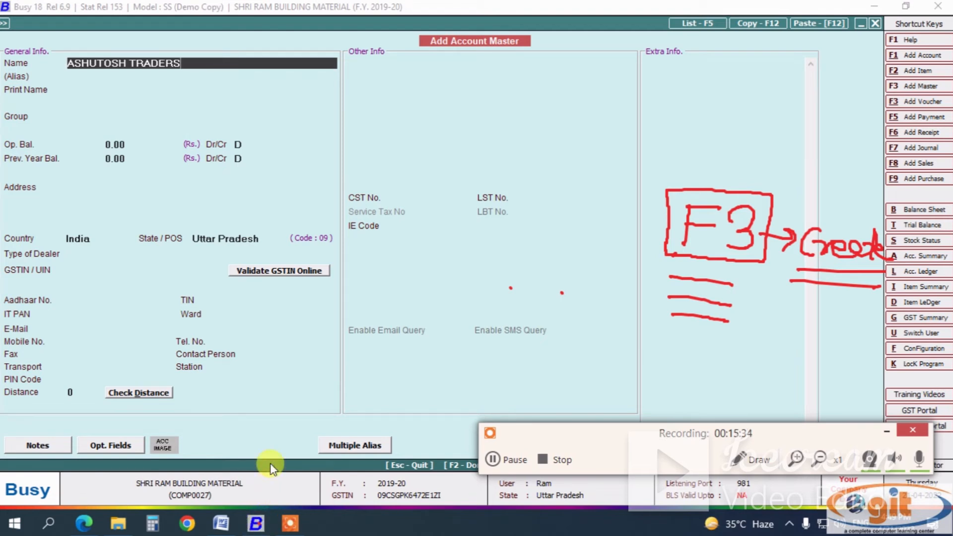
- Accept the default print name, assign the account to the Sundry Creditors group, and keep the default balances
key("Return")
key("Return")
key("Return")
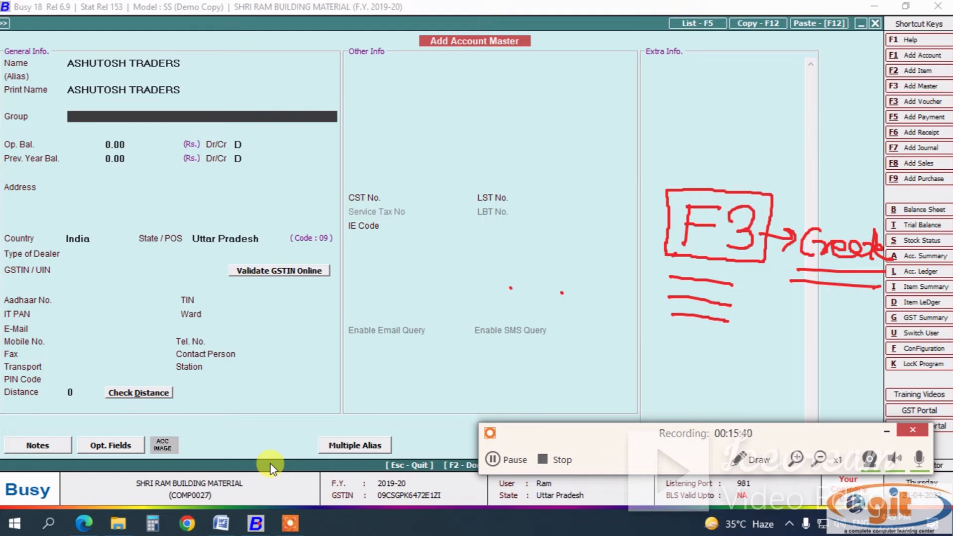
type("sun")
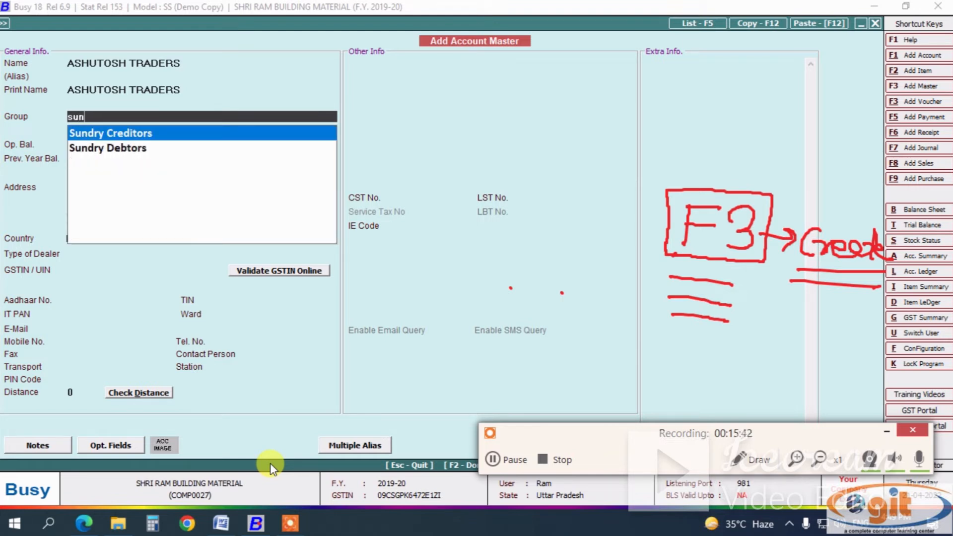
key("Return")
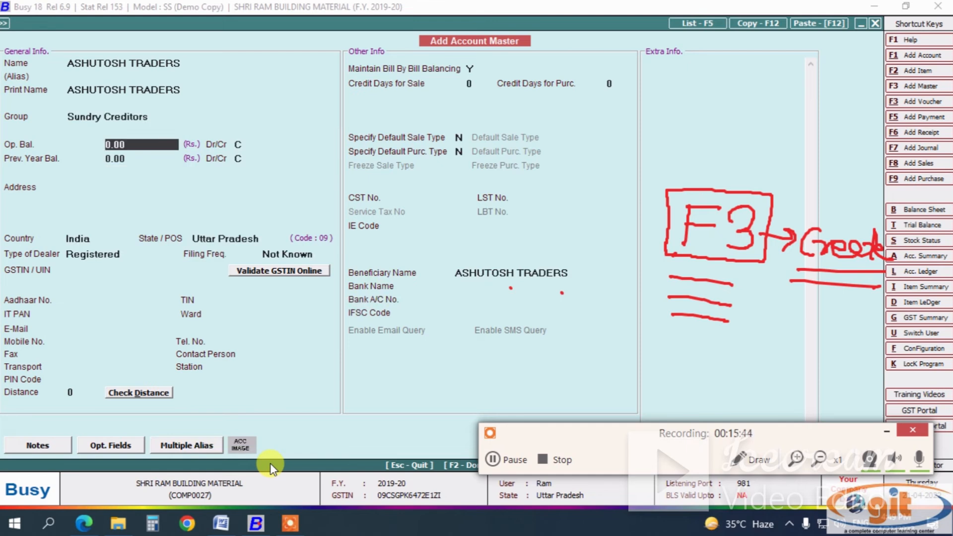
key("Return")
key("Return")
key("Return")
key("Return")
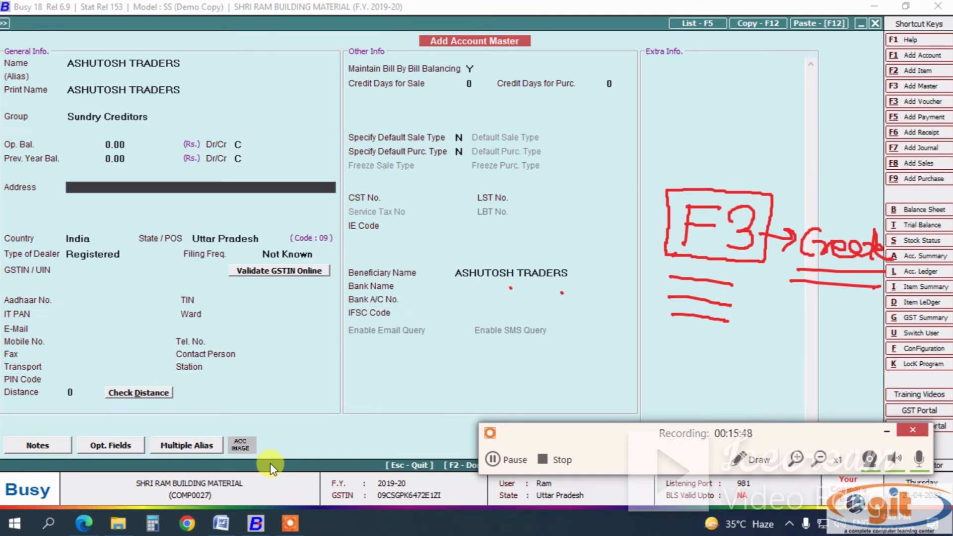
- Copy the seller's street address from the PDF invoice into the account's first address line
left_click(83, 523)
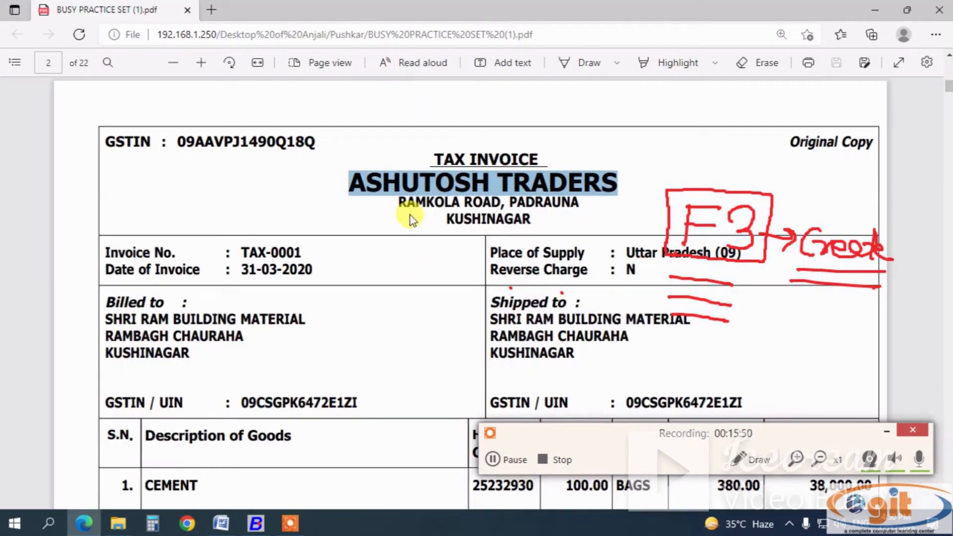
left_click_drag(399, 202, 585, 200)
key("ctrl+c")
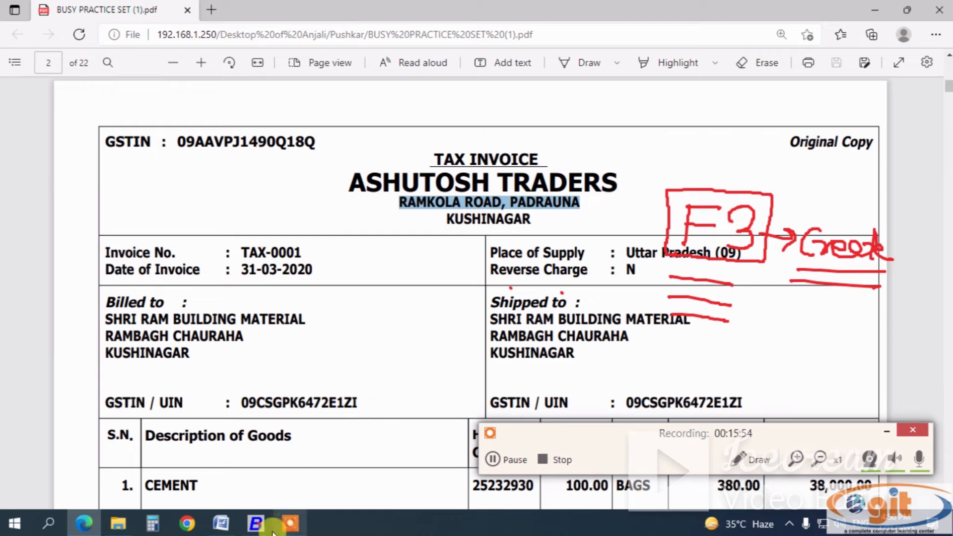
left_click(255, 524)
key("ctrl+v")
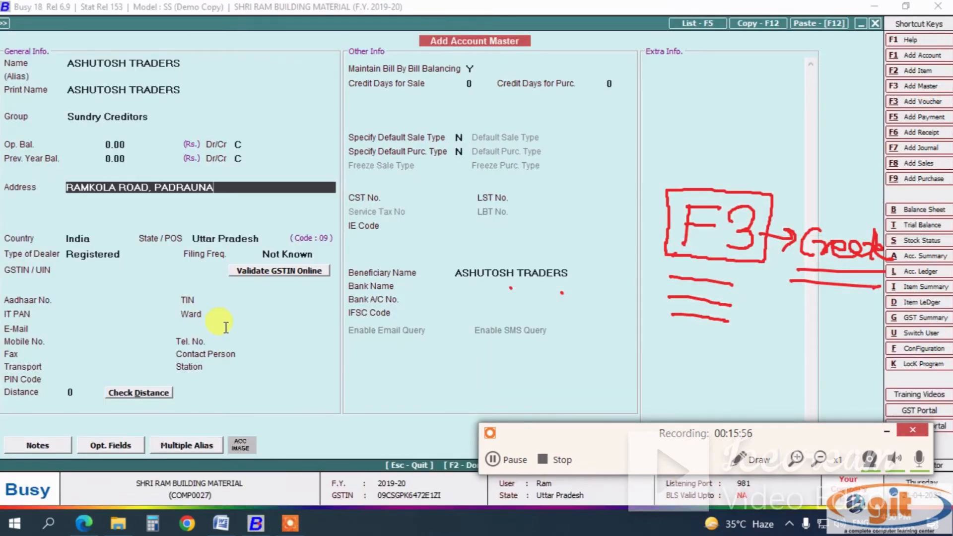
key("Return")
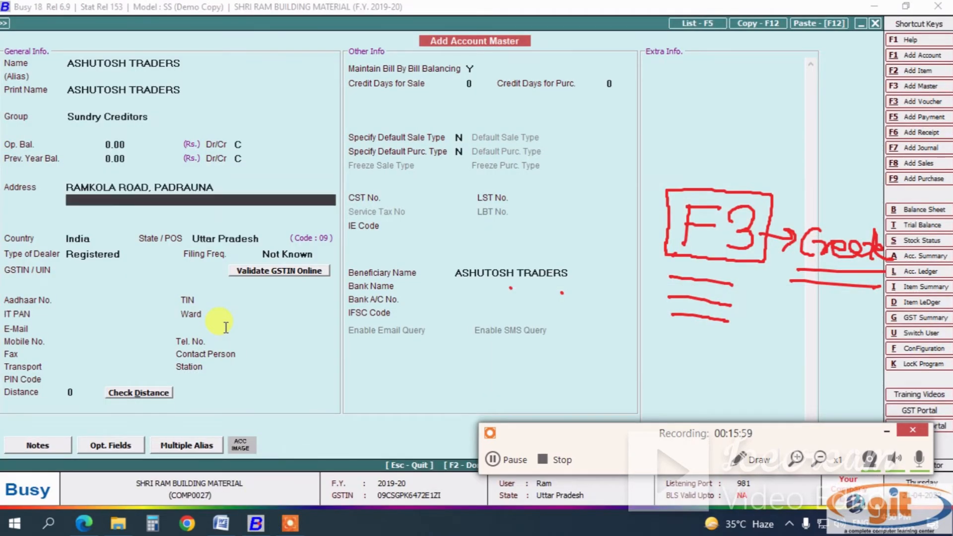
- Copy the seller's city from the PDF invoice into the account's second address line
left_click(84, 523)
left_click_drag(446, 219, 530, 219)
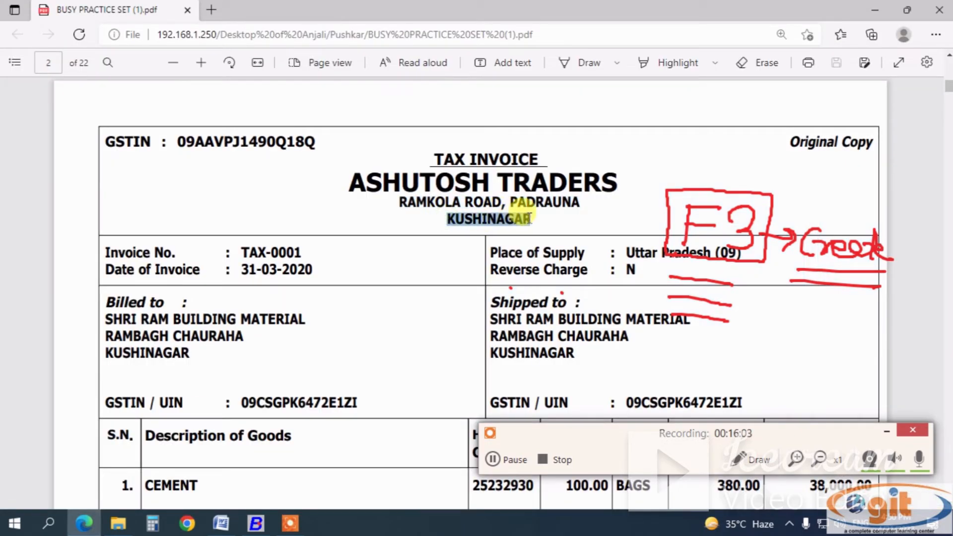
key("ctrl+c")
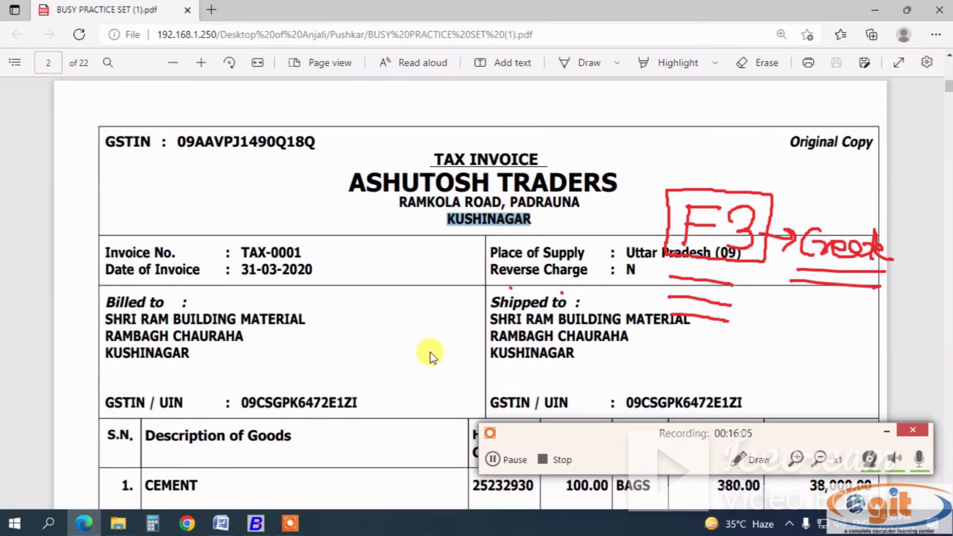
left_click(256, 523)
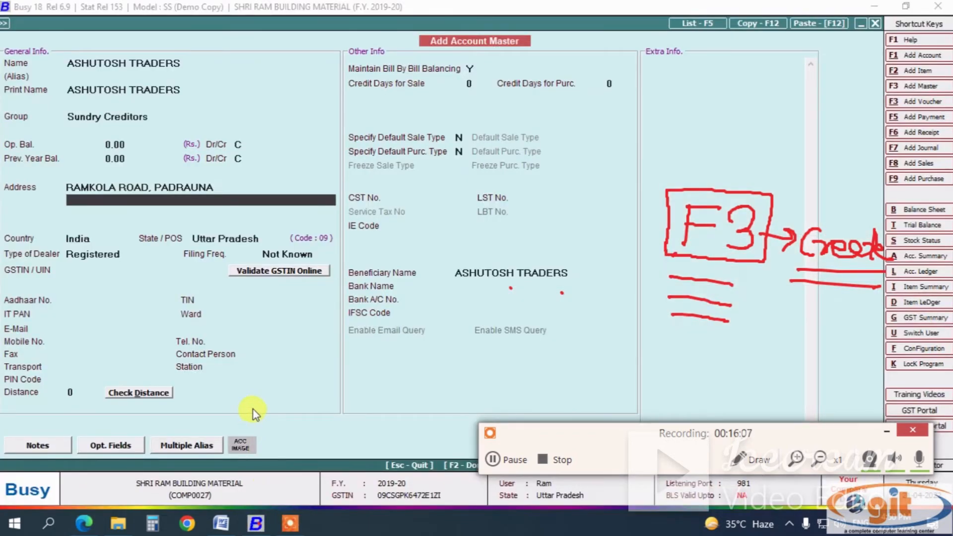
key("ctrl+v")
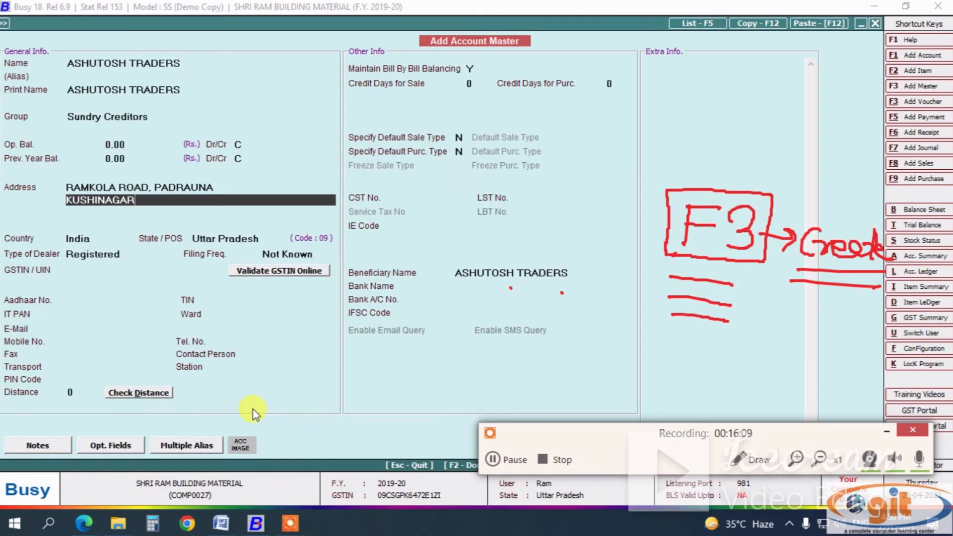
- Accept the remaining blank address lines, India as country, Uttar Pradesh as state, and Registered as the type of dealer
key("Return")
key("Return")
key("Return")
key("Return")
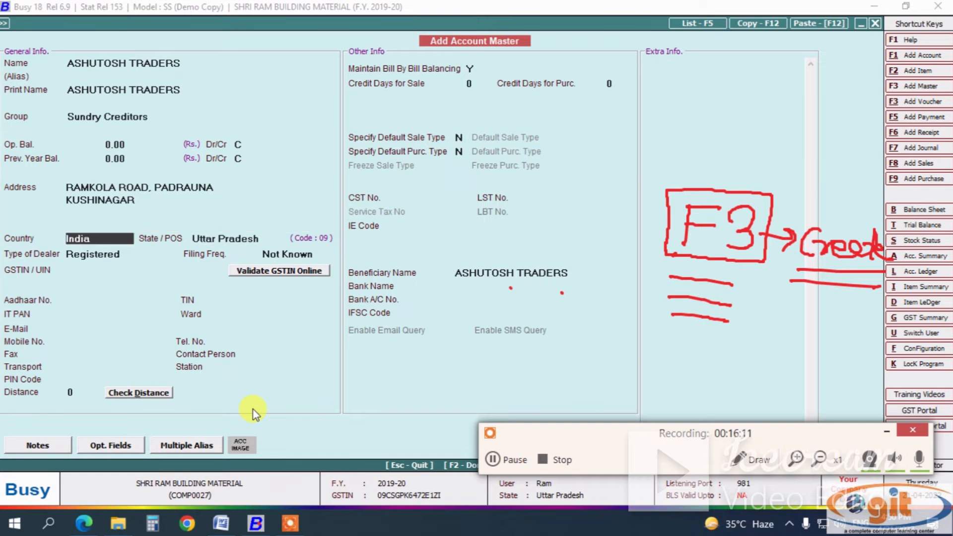
key("Return")
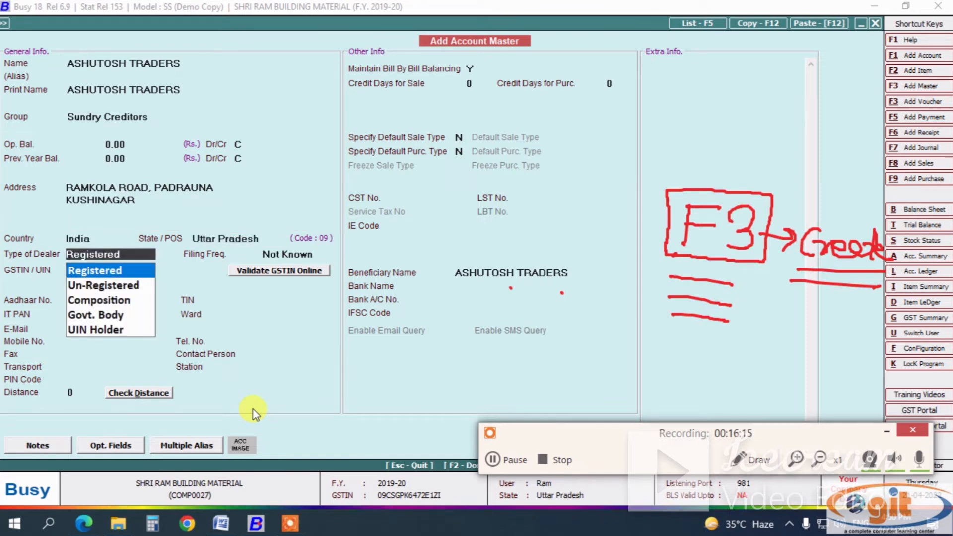
key("Return")
key("Return")
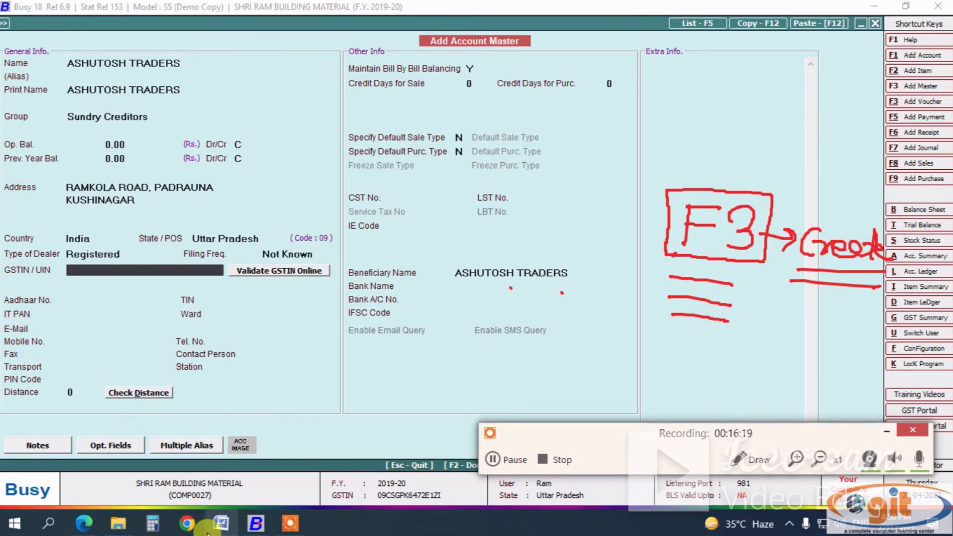
- Copy the seller's GSTIN from the PDF invoice into the account's GSTIN / UIN field in Busy
left_click(83, 523)
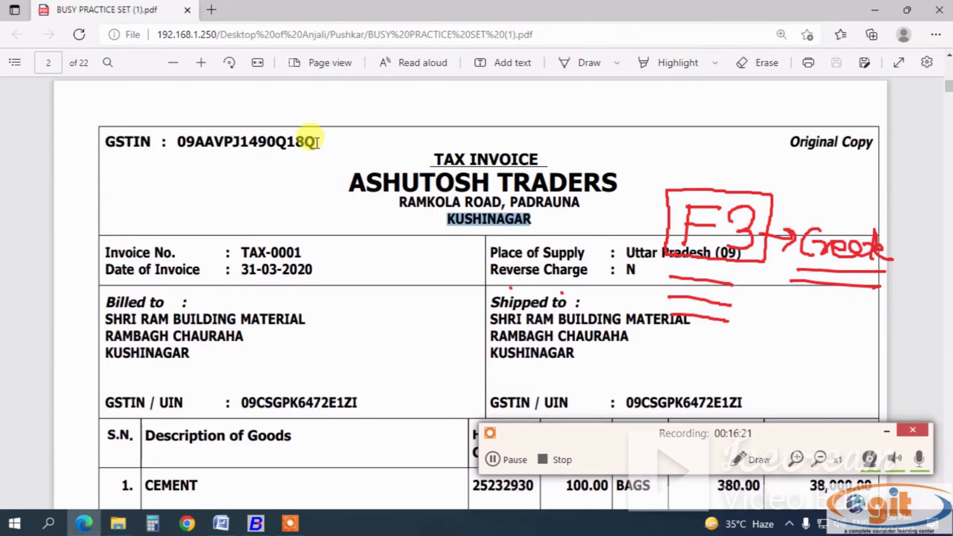
left_click_drag(315, 141, 172, 137)
key("ctrl+c")
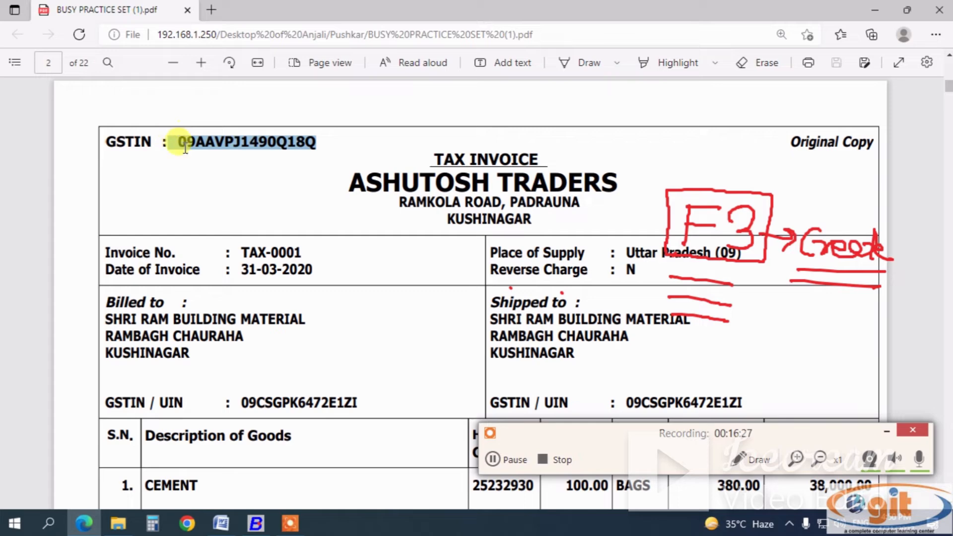
left_click(255, 525)
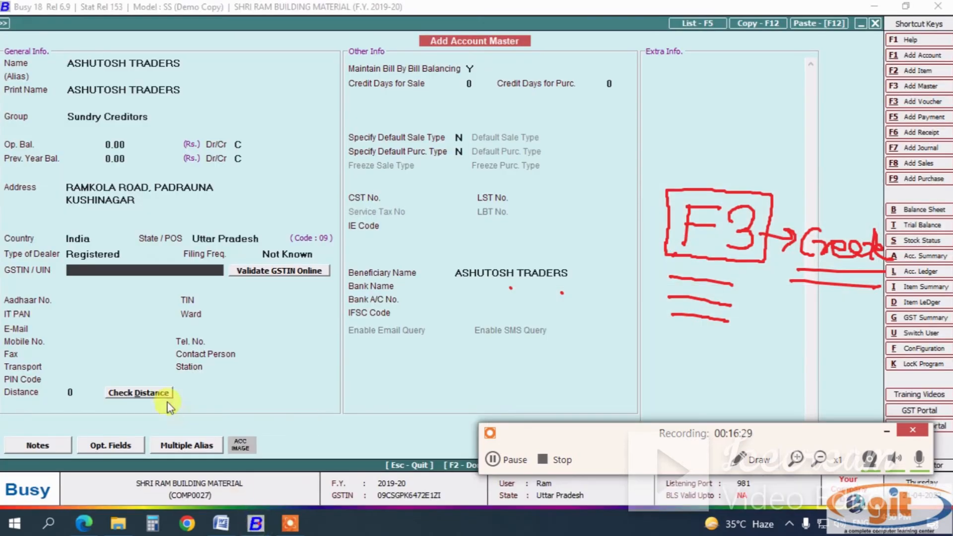
key("ctrl+v")
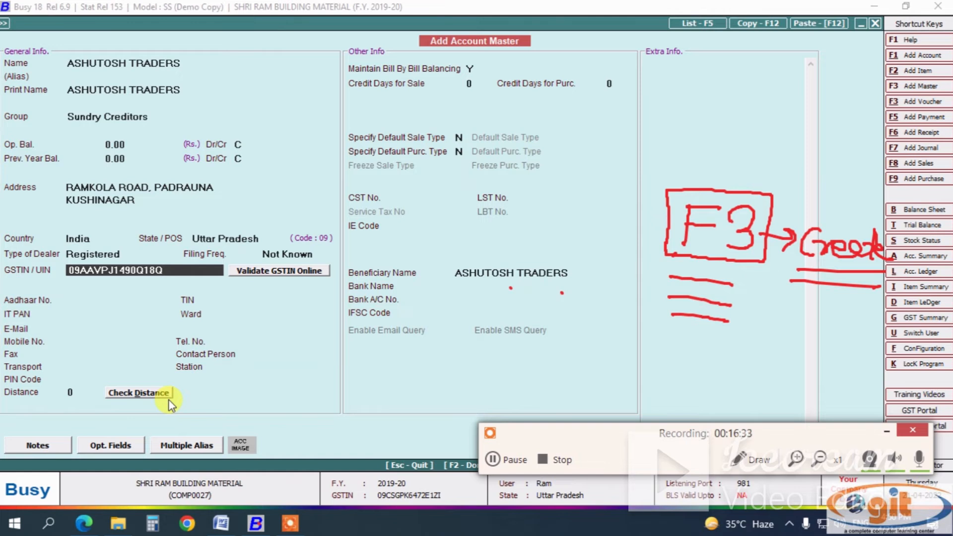
- Try to accept the copied GSTIN, decline continuing with the invalid length, and return to the GSTIN / UIN field
key("Return")
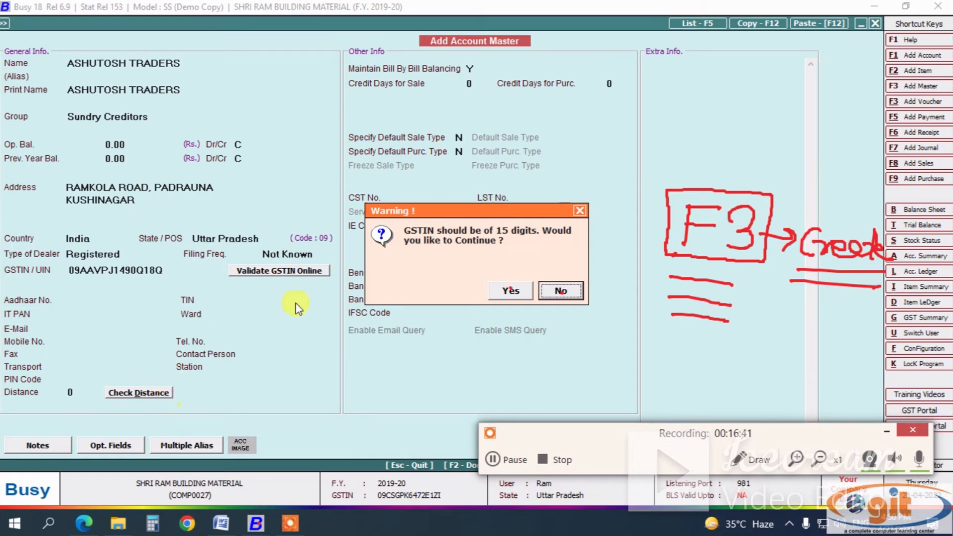
left_click_drag(457, 211, 408, 109)
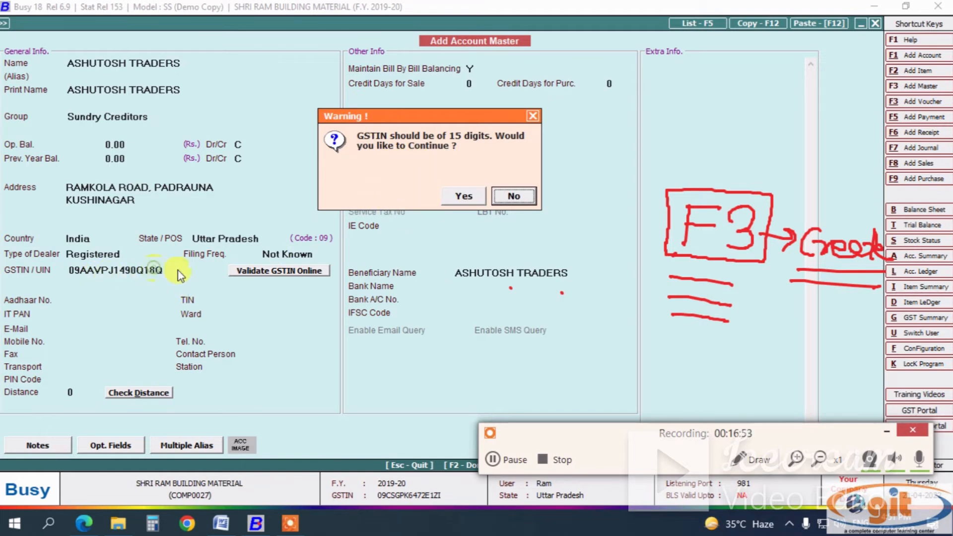
left_click(514, 197)
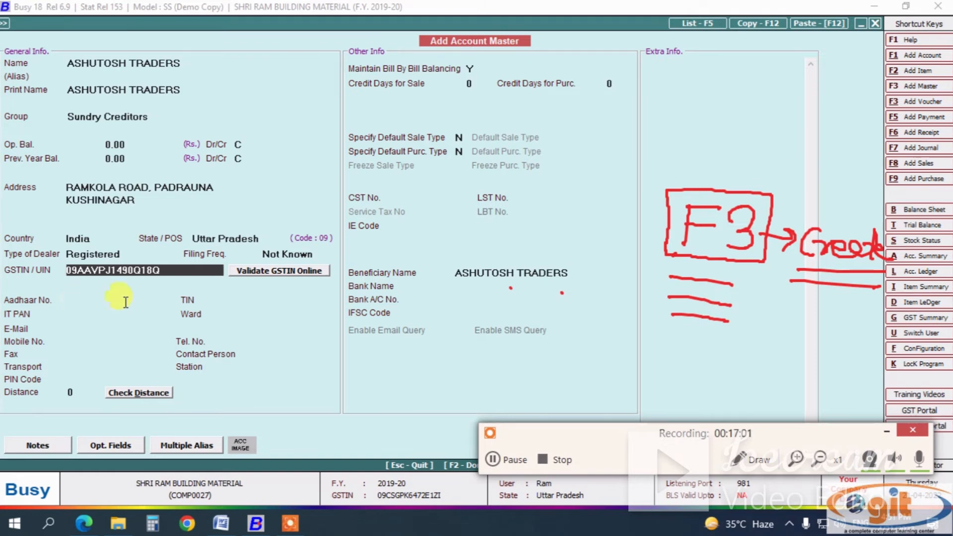
left_click(173, 269)
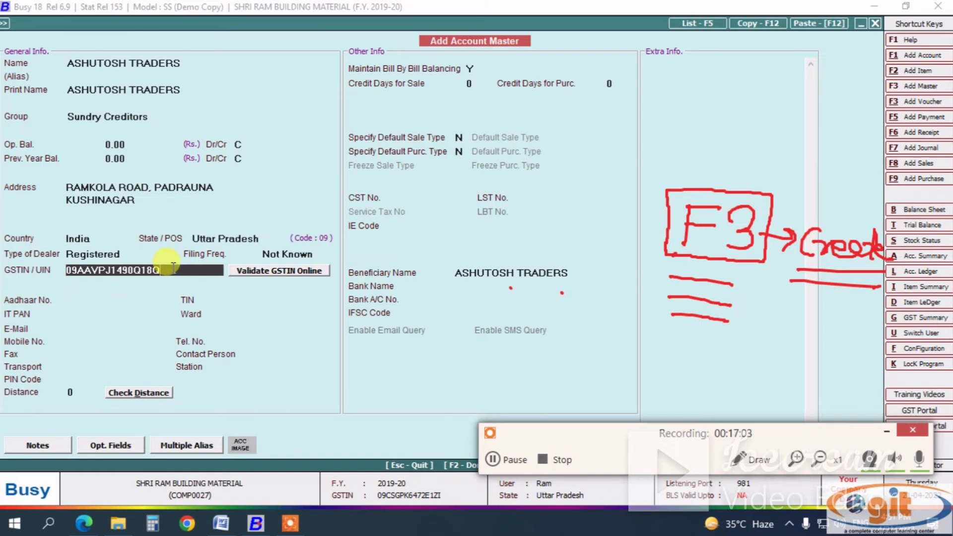
key("Return")
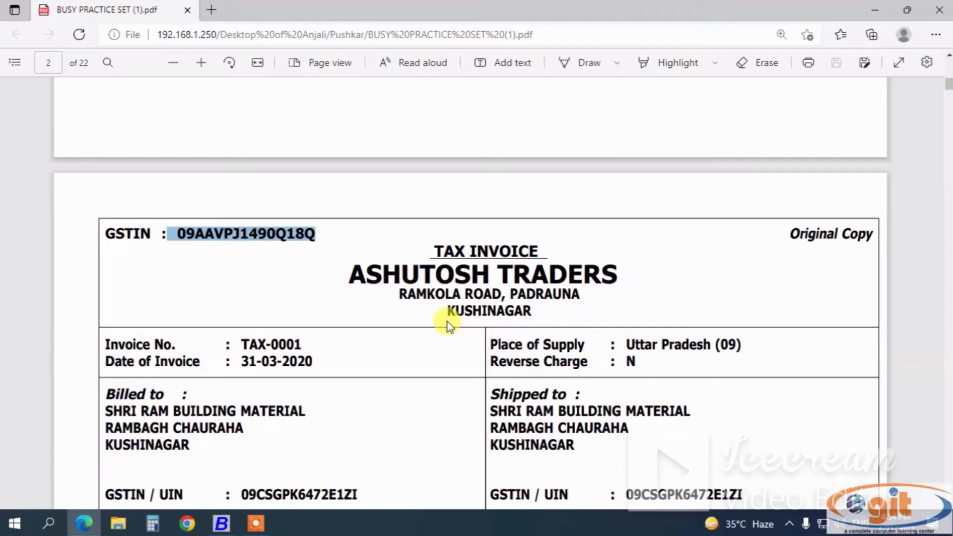
- Look over the ASHUTOSH TRADERS invoice in the PDF, switch back to Busy, and decline closing the company
scroll(447, 321, "down", 2)
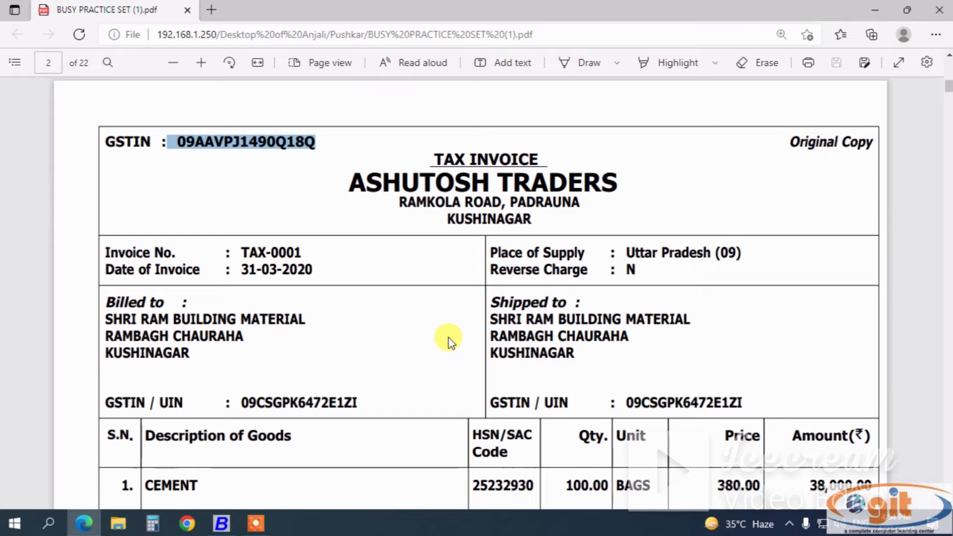
scroll(449, 338, "down", 2)
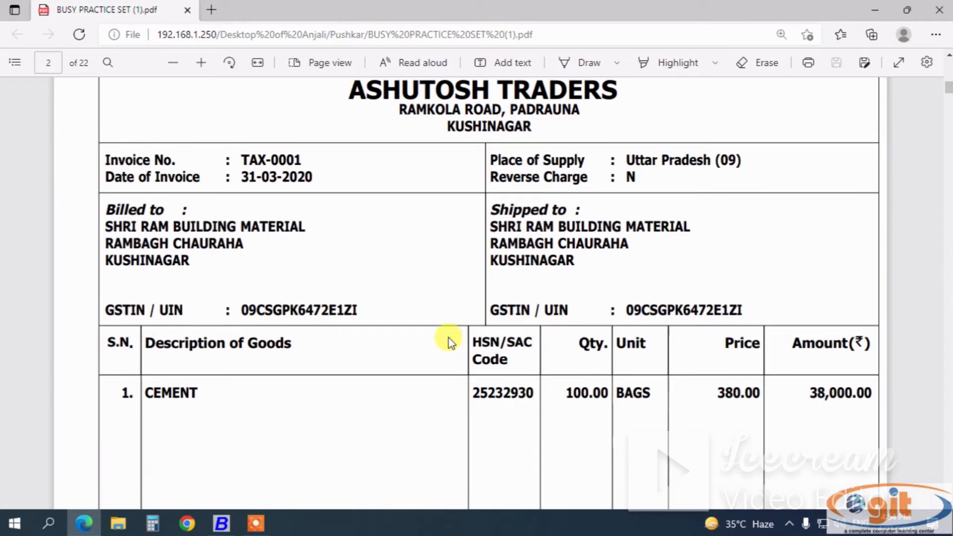
left_click(221, 523)
key("Escape")
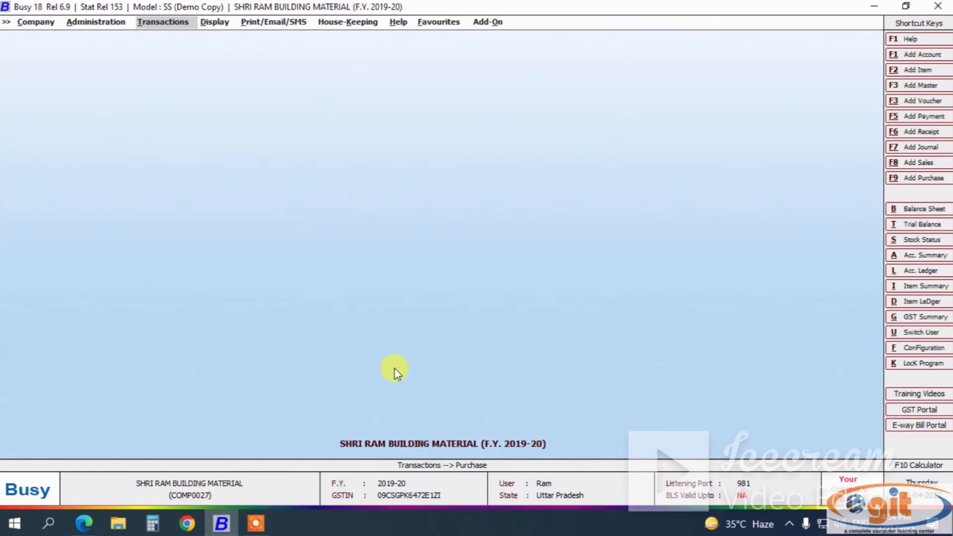
key("Escape")
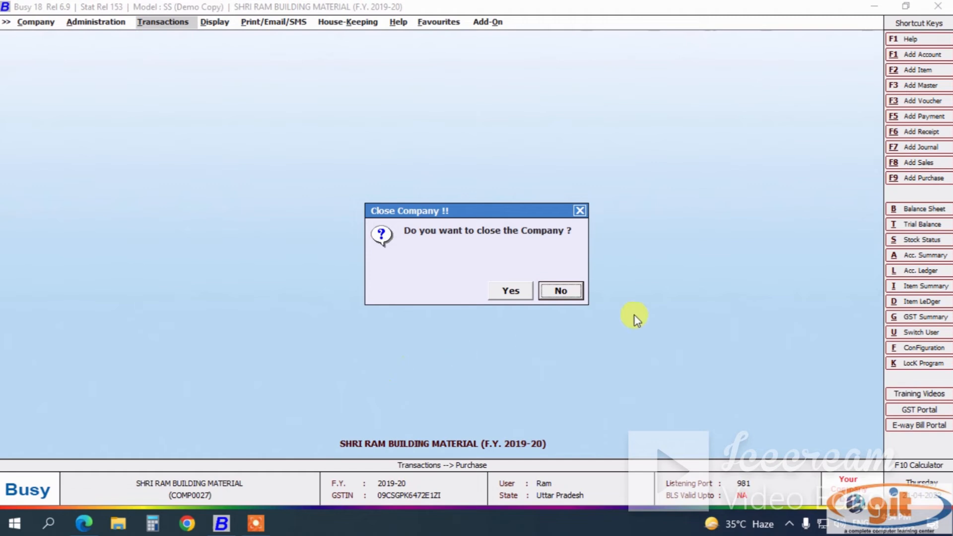
left_click(561, 290)
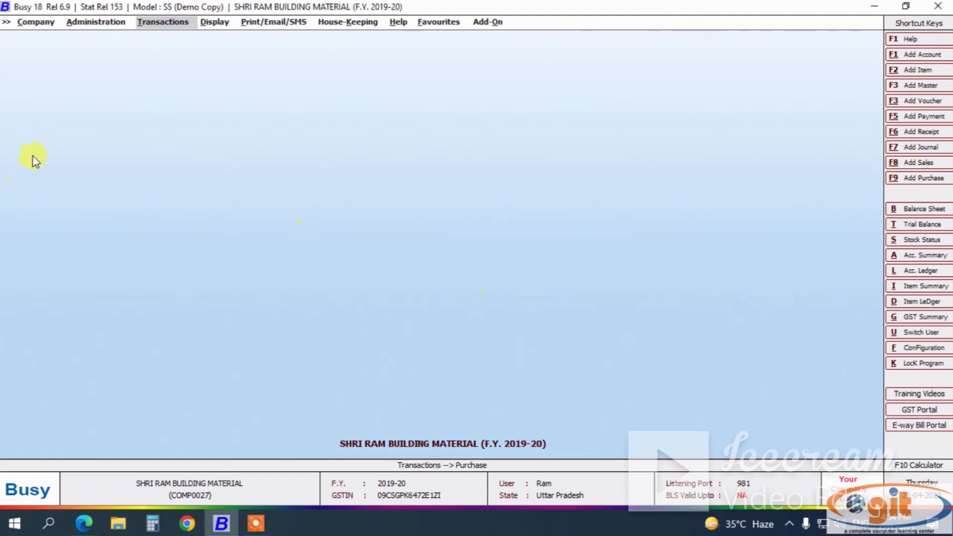
- Start a new purchase voucher in the Reg. Pur series, keeping the date 01-04-2019 and the default voucher number
left_click(172, 24)
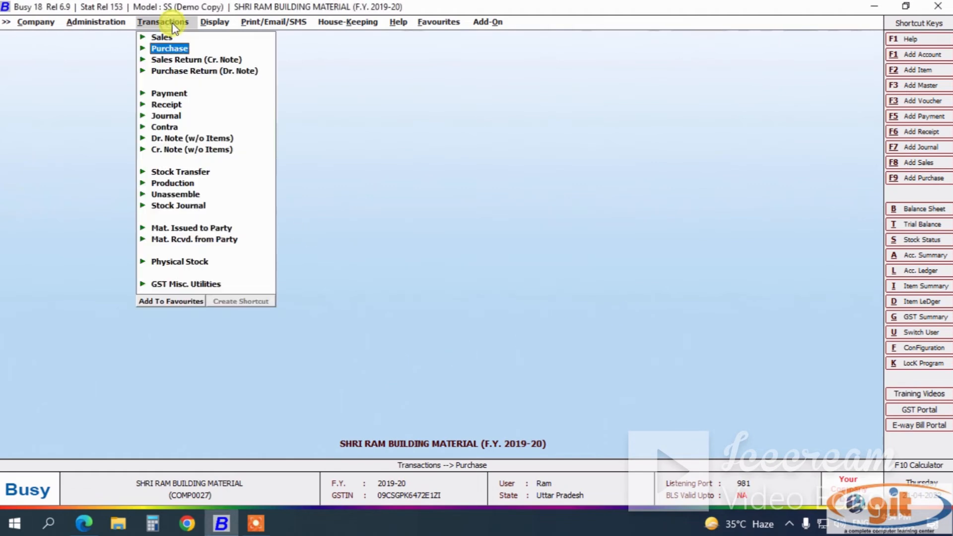
left_click(171, 48)
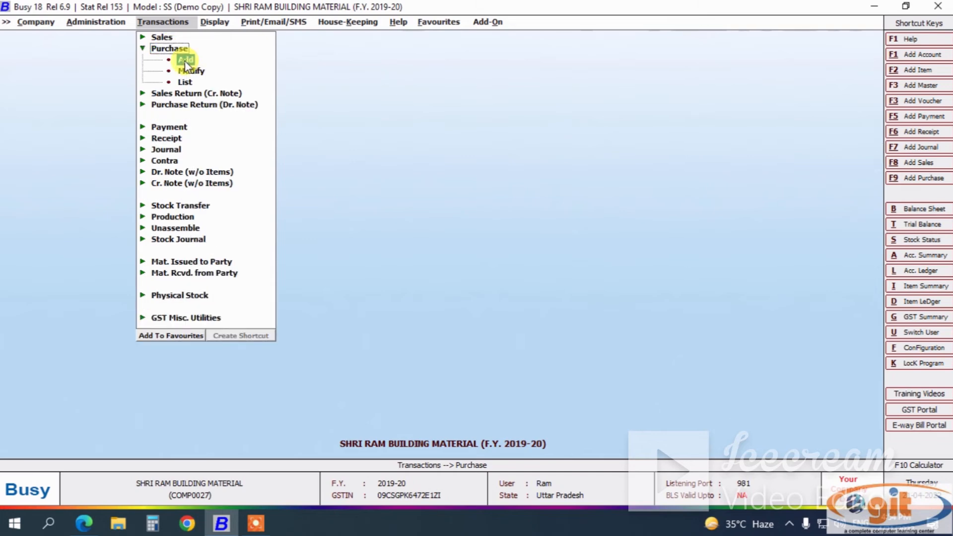
left_click(185, 59)
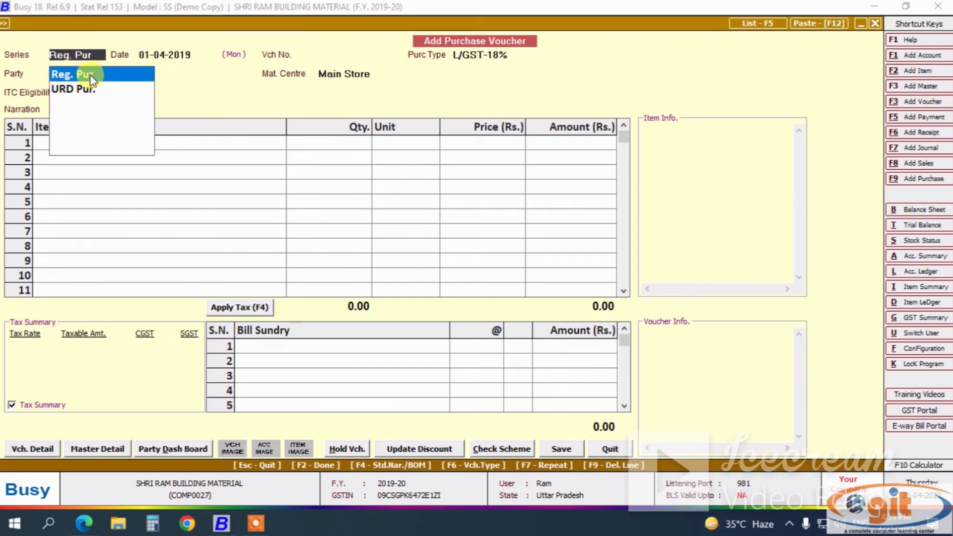
left_click(91, 77)
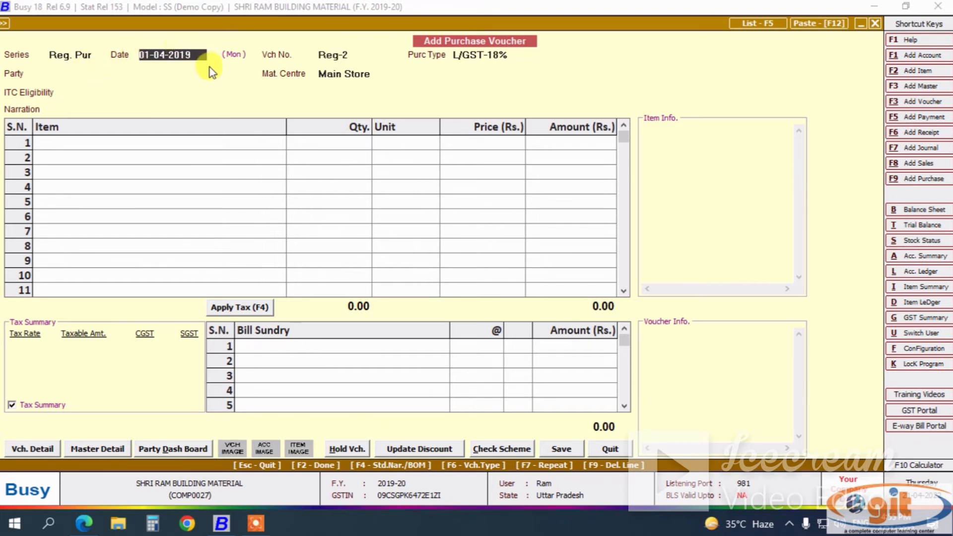
key("Return")
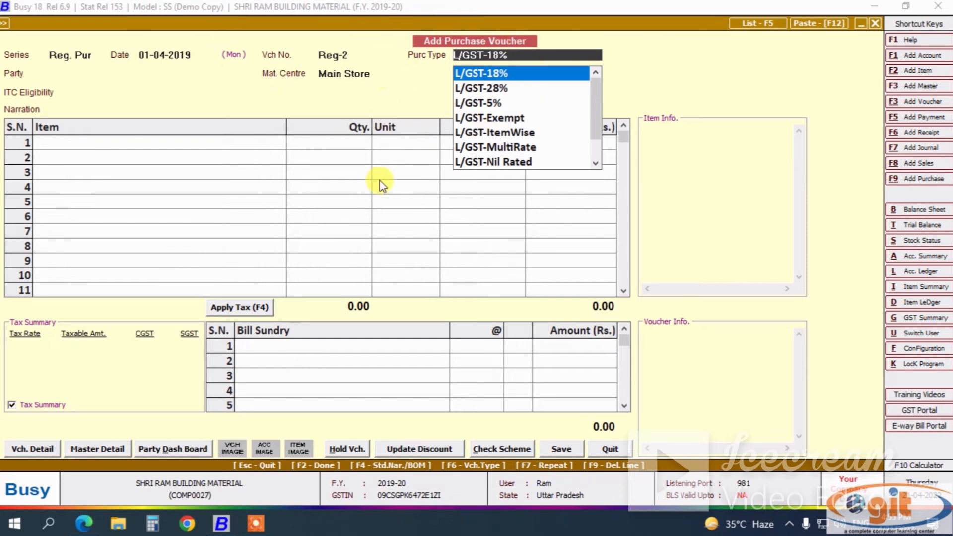
- Check the tax rate and the seller's details on the ASHUTOSH TRADERS invoice in the PDF
left_click(83, 523)
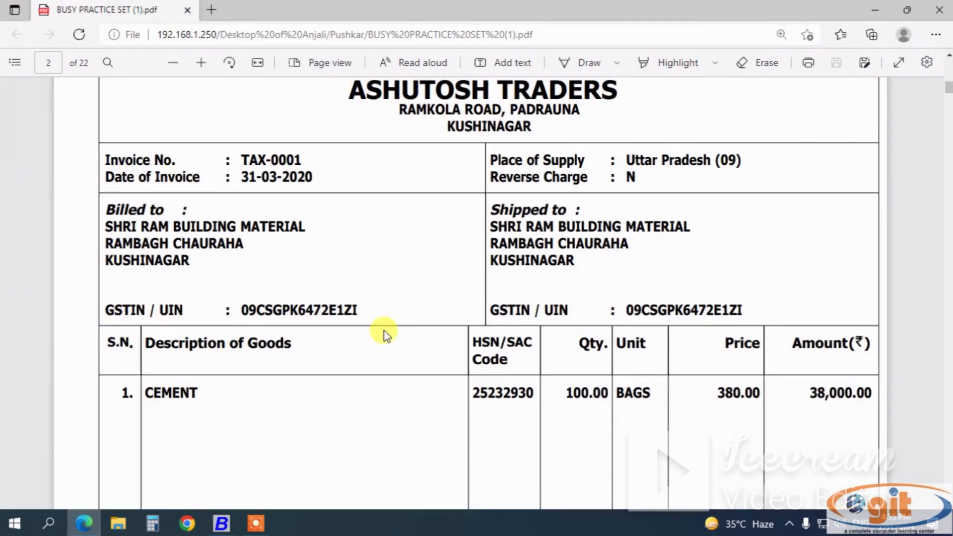
scroll(386, 332, "down", 10)
scroll(385, 332, "down", 4)
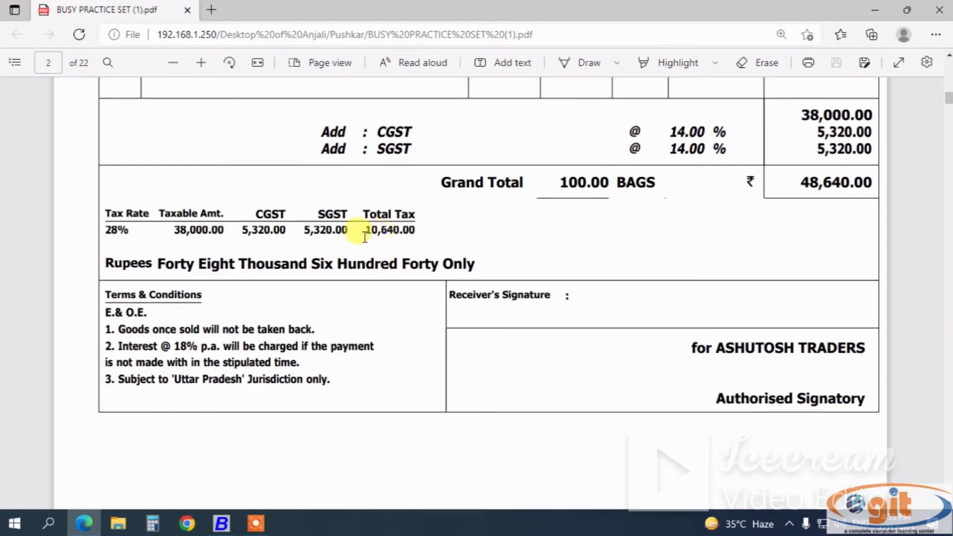
left_click_drag(107, 230, 136, 231)
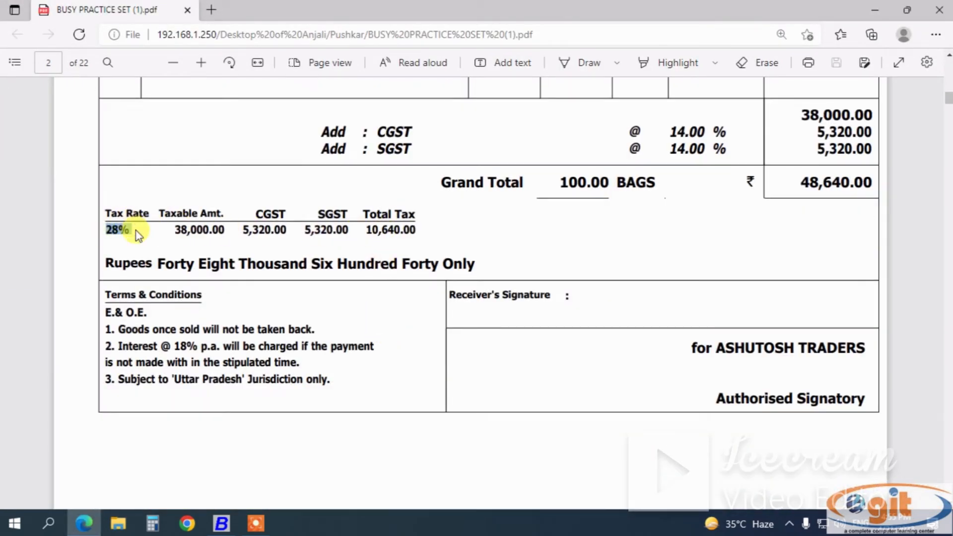
scroll(177, 273, "up", 10)
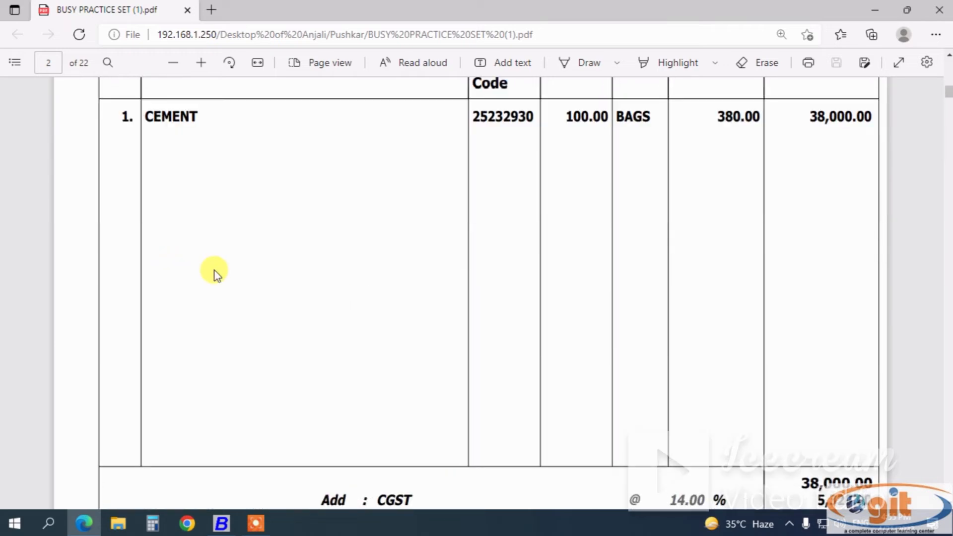
scroll(214, 274, "up", 2)
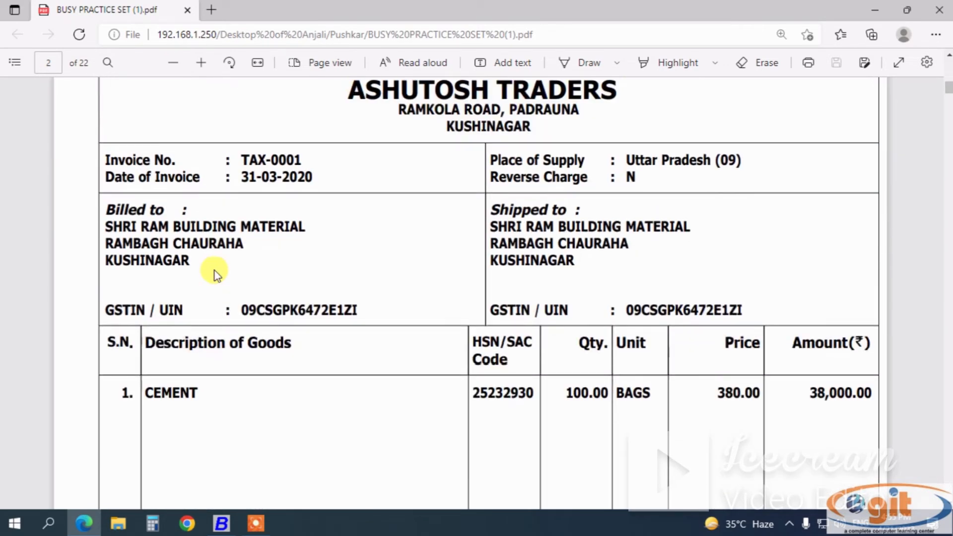
scroll(215, 274, "up", 2)
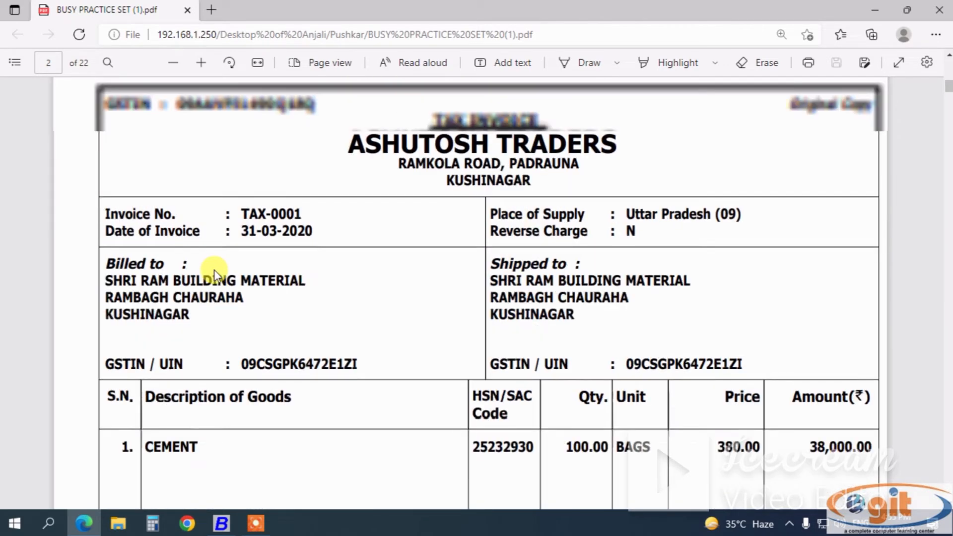
left_click_drag(433, 149, 549, 220)
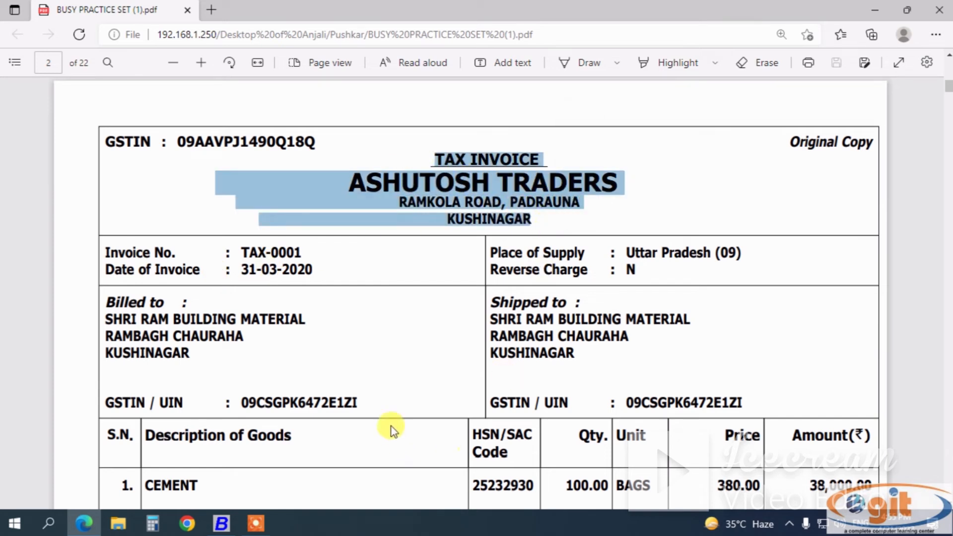
- Switch back to Busy and set the voucher's purchase type to L/GST-28%
left_click(223, 524)
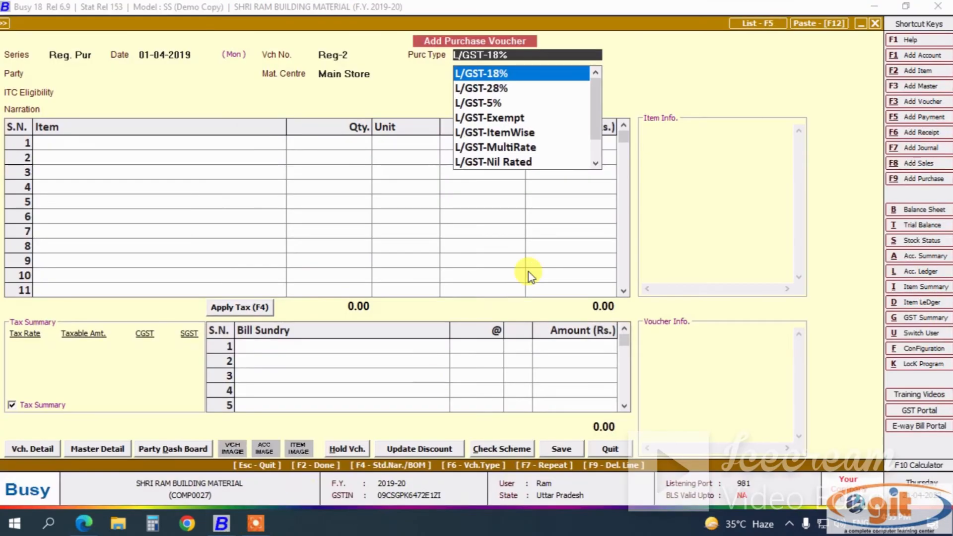
type("28")
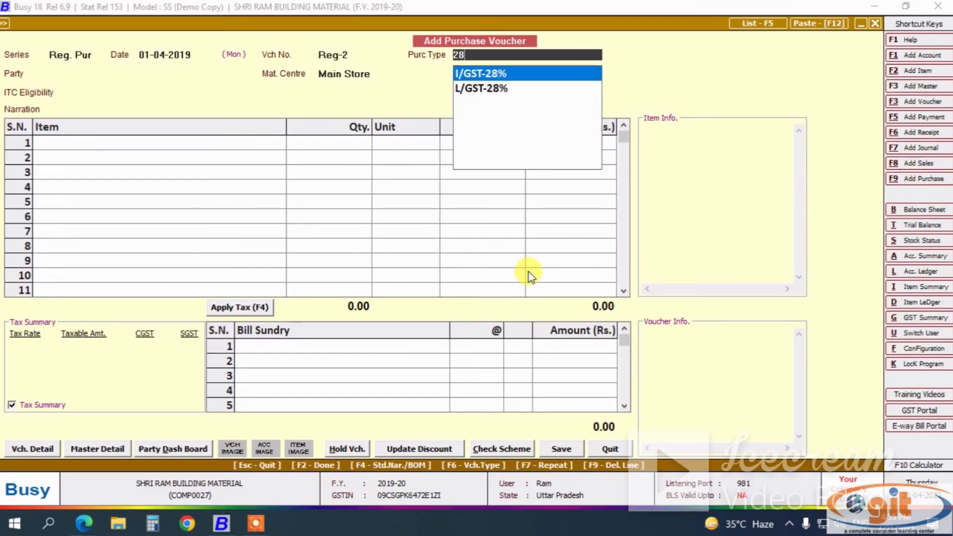
key("Down")
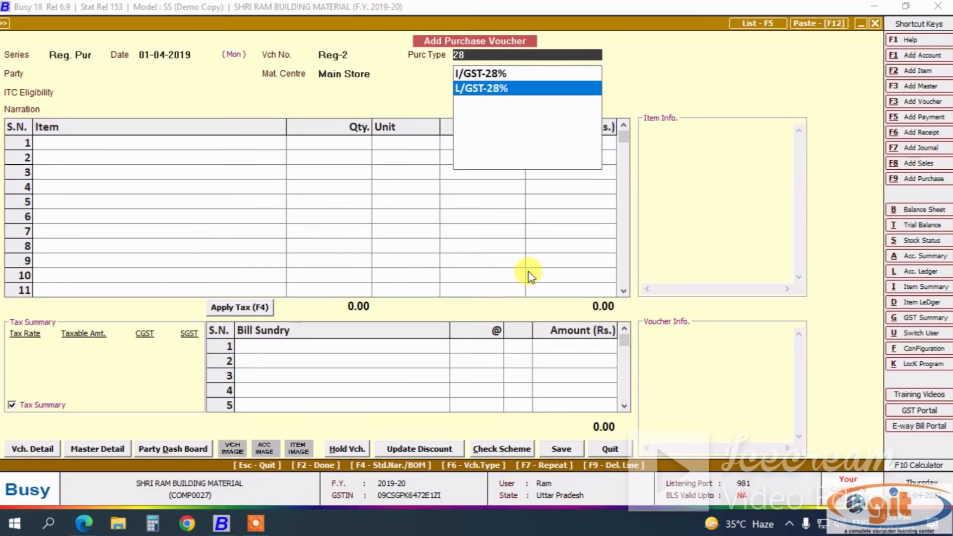
key("Return")
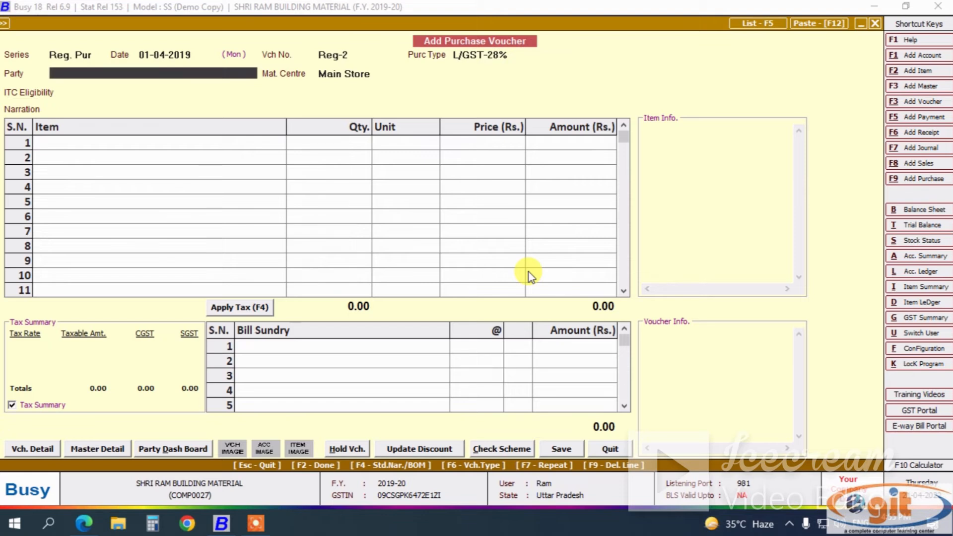
- Look through the existing party accounts for the voucher and start adding a new account master for the seller
key("space")
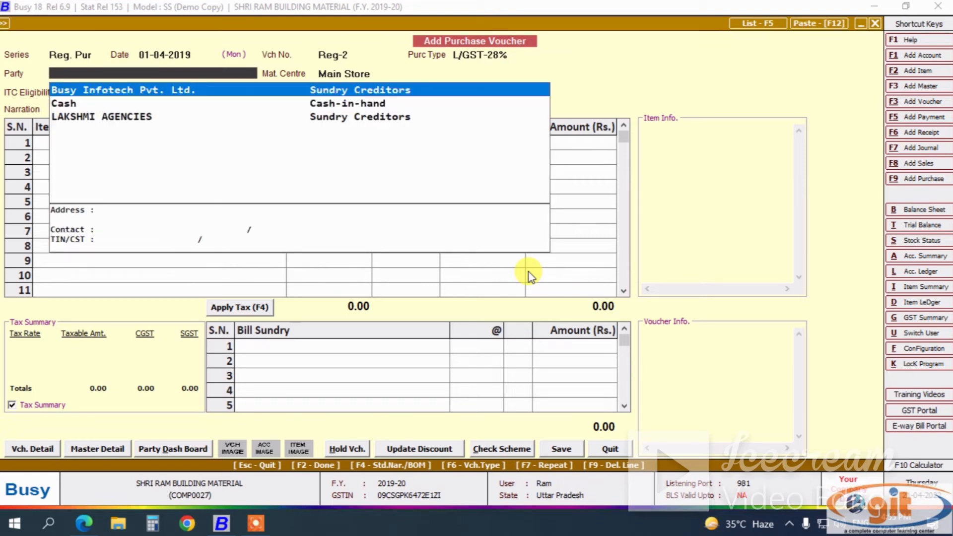
key("Down")
key("Down")
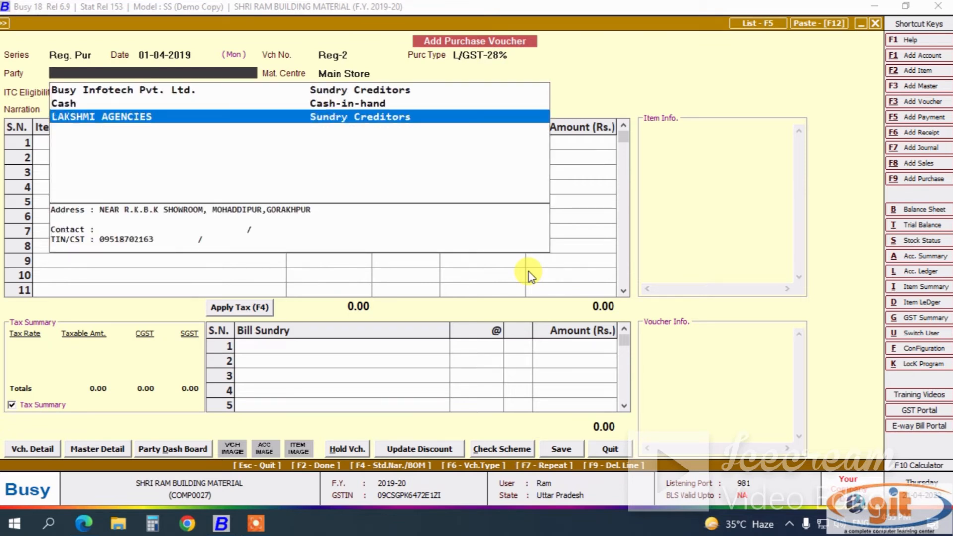
key("Up")
key("Up")
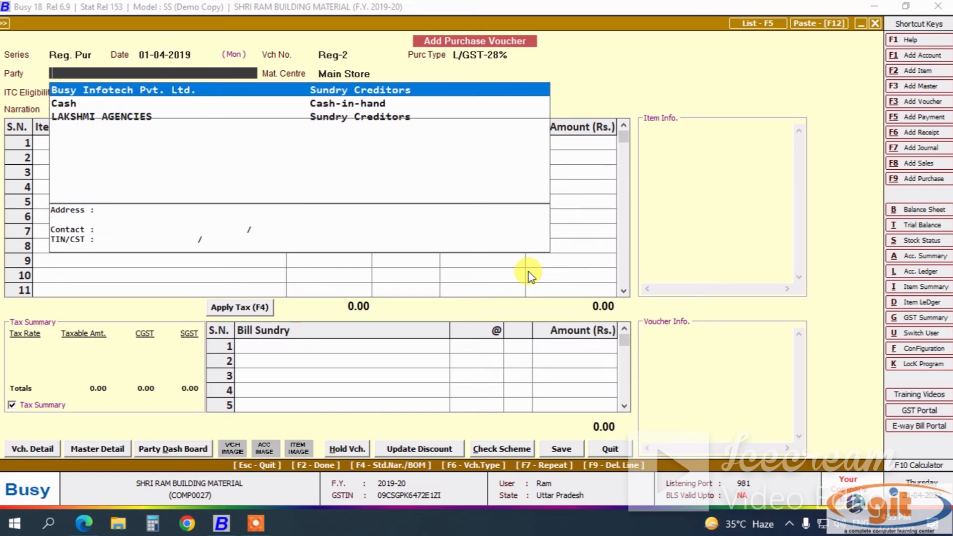
key("F3")
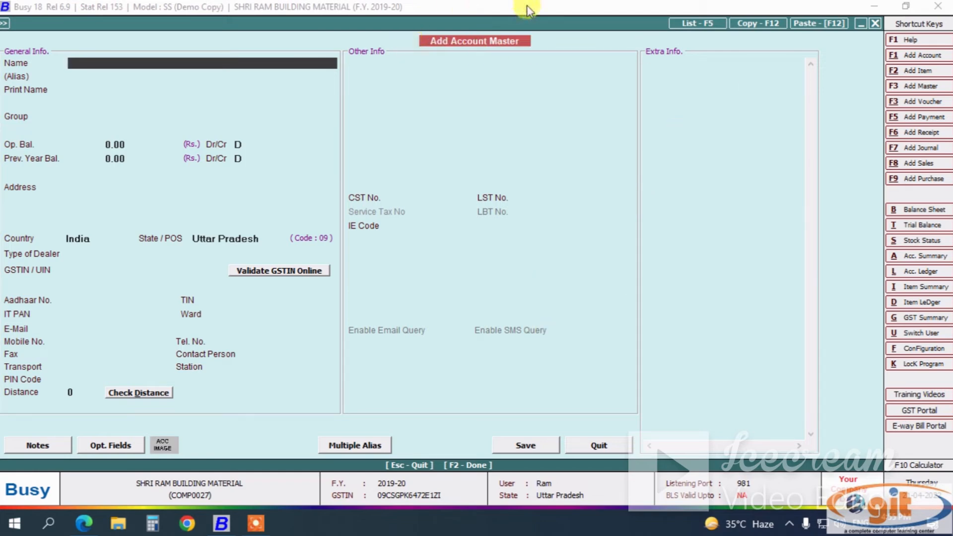
- Copy the seller name ASHUTOSH TRADERS from the PDF invoice into the new Busy account, leaving the alias blank and keeping the same print name
left_click(81, 526)
left_click(365, 249)
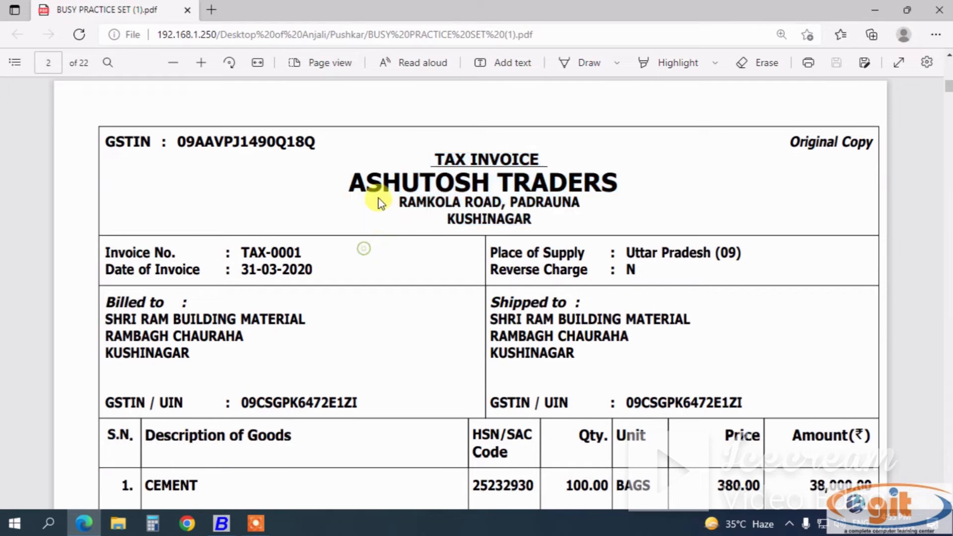
left_click_drag(349, 180, 614, 177)
key("ctrl+c")
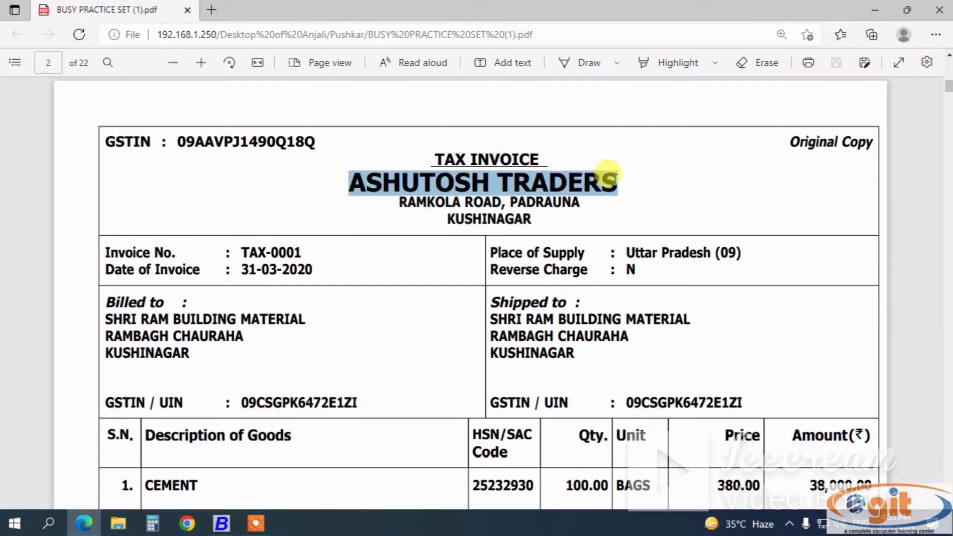
left_click(221, 524)
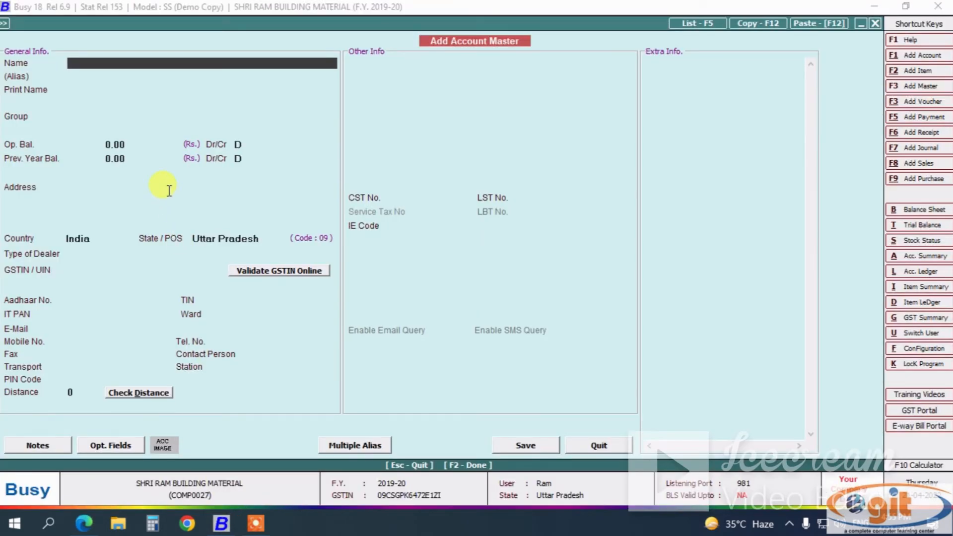
key("ctrl+v")
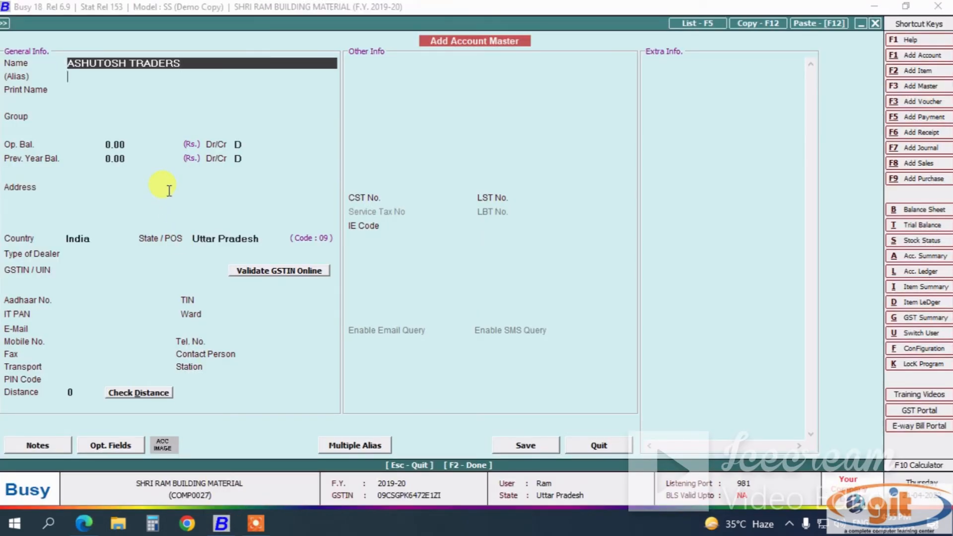
key("Return")
key("Return")
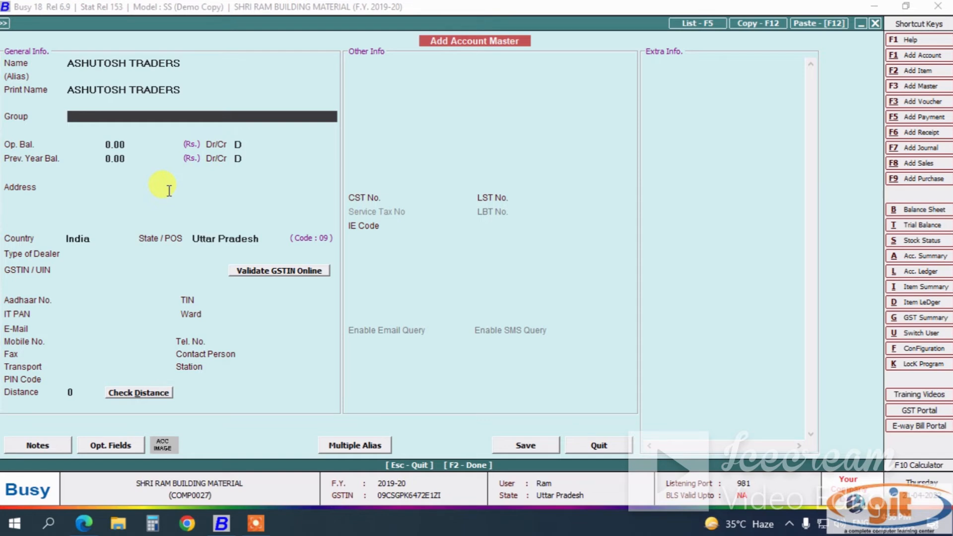
- Assign the account to the Sundry Creditors group and keep the default zero opening and previous year balances
type("sun")
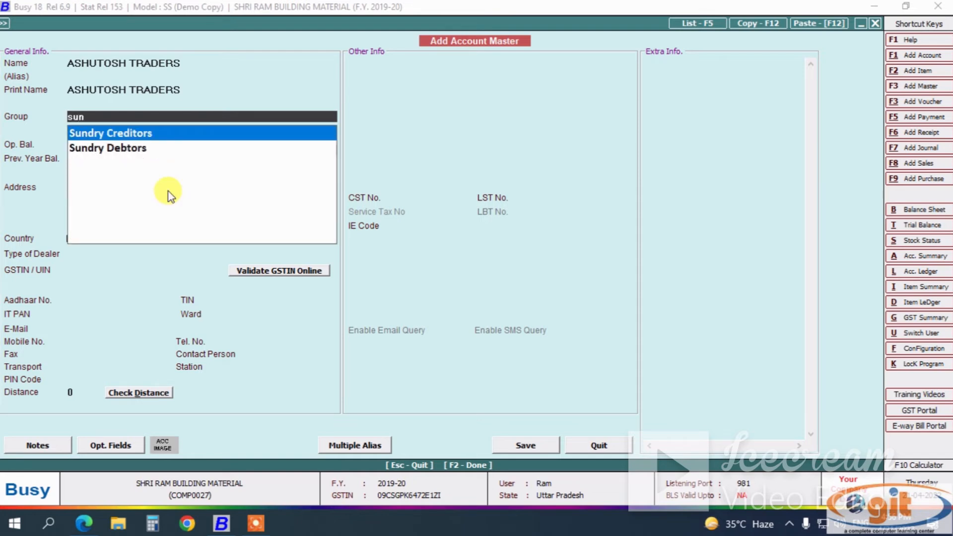
key("Return")
key("Return")
key("Return")
key("Return")
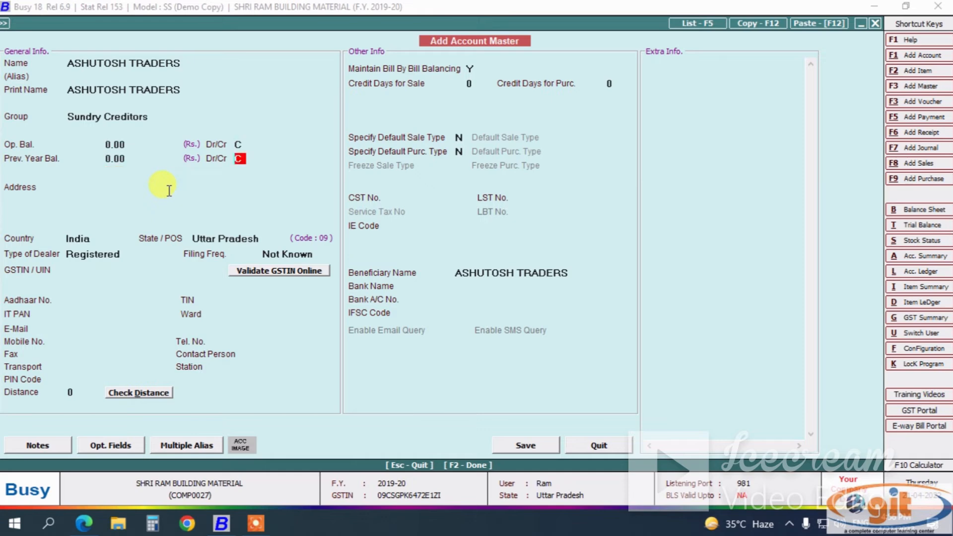
key("Return")
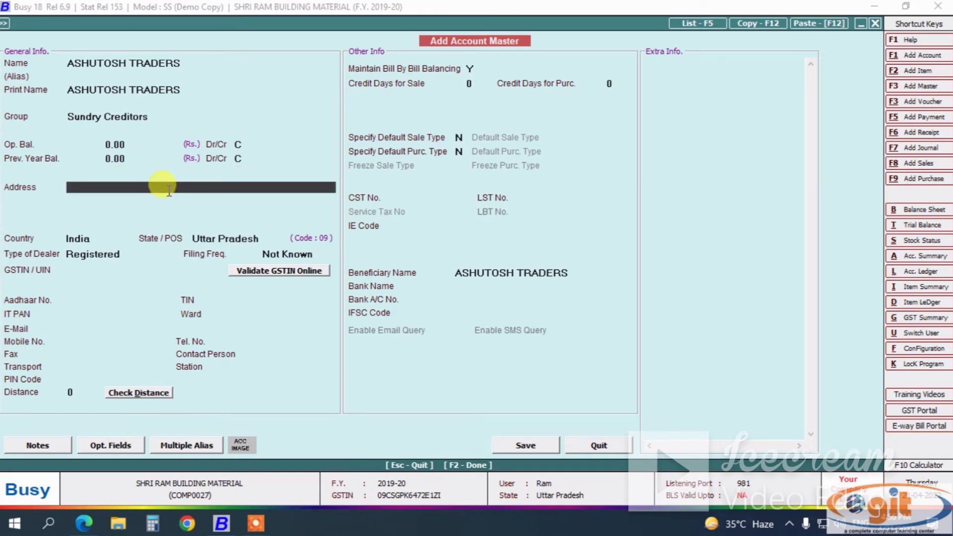
- Copy the seller's street address from the PDF invoice into the first address line of the Busy account
left_click(77, 525)
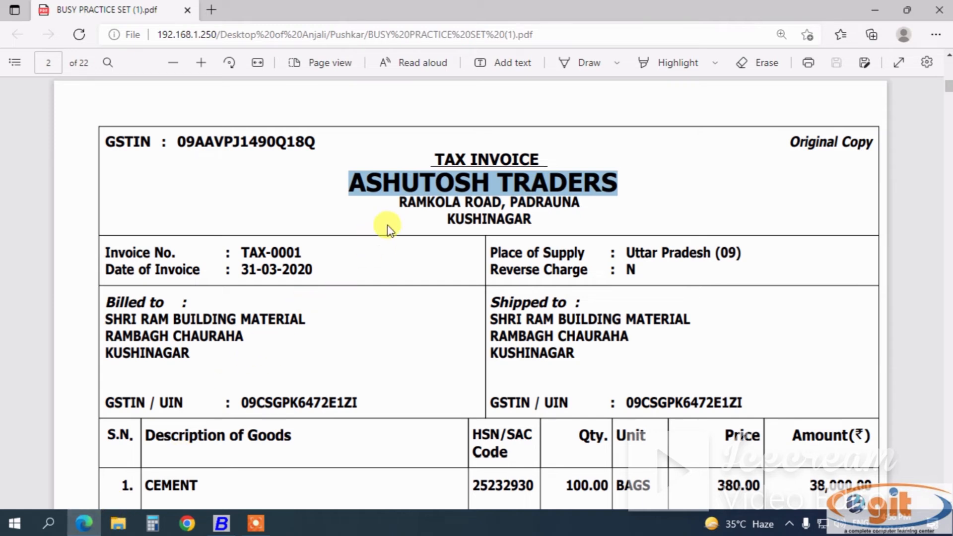
left_click_drag(397, 201, 586, 197)
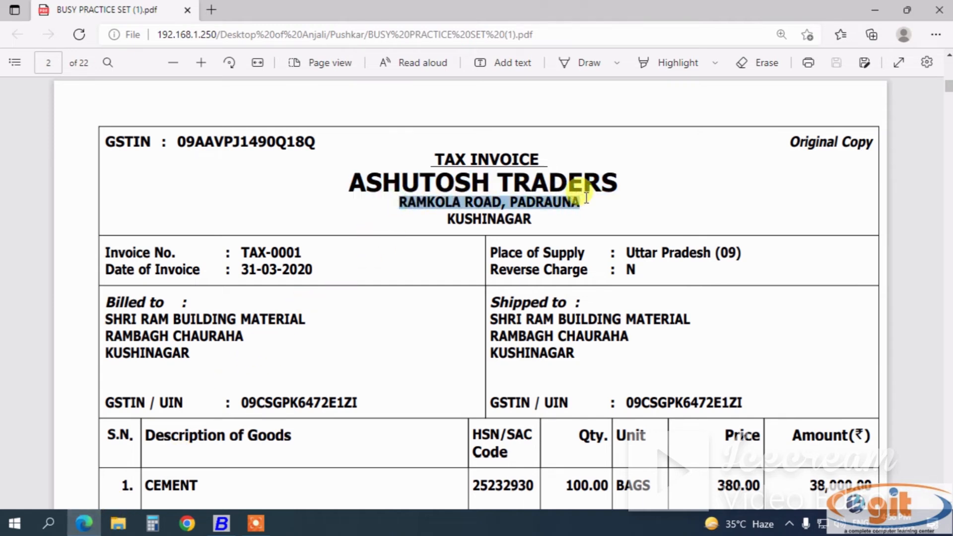
left_click(256, 522)
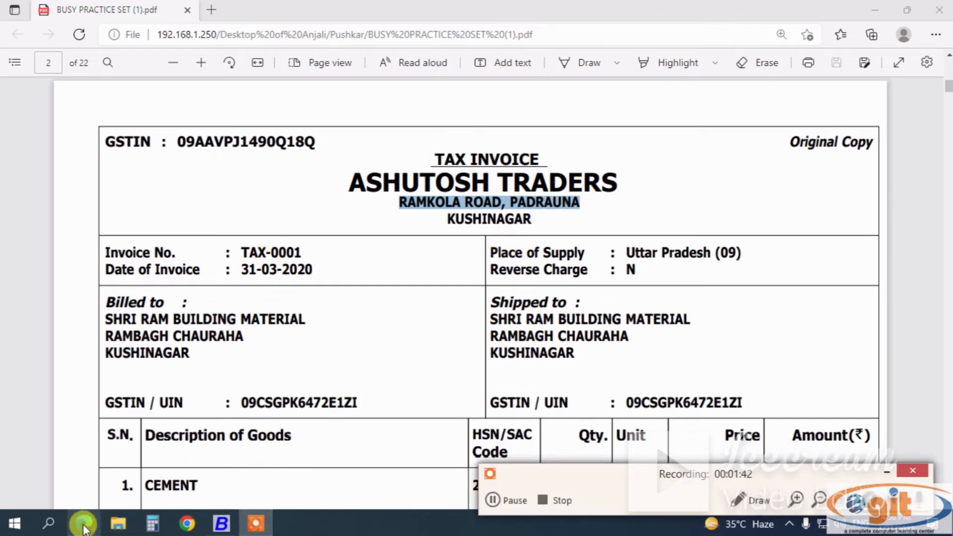
left_click(221, 523)
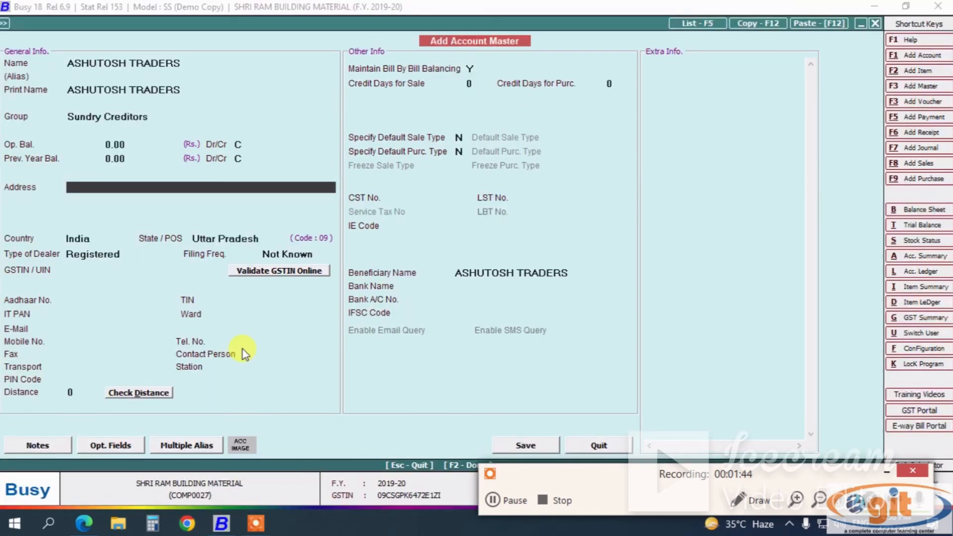
key("Return")
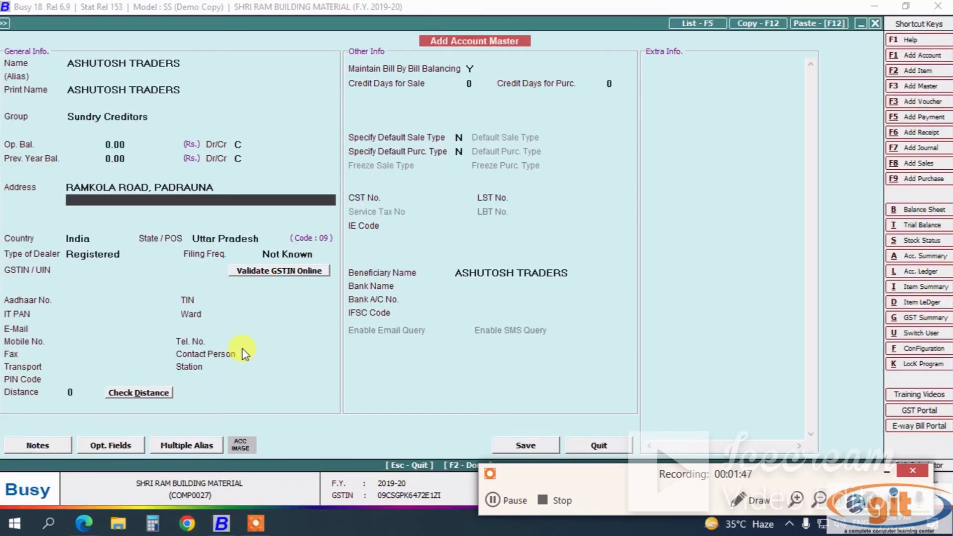
- Enter the seller's city in capital letters on the second address line and leave the remaining address lines blank
type("kushinagarr")
key("BackSpace")
key("BackSpace")
key("BackSpace")
key("BackSpace")
key("BackSpace")
key("BackSpace")
key("BackSpace")
type("KUSHINAGA")
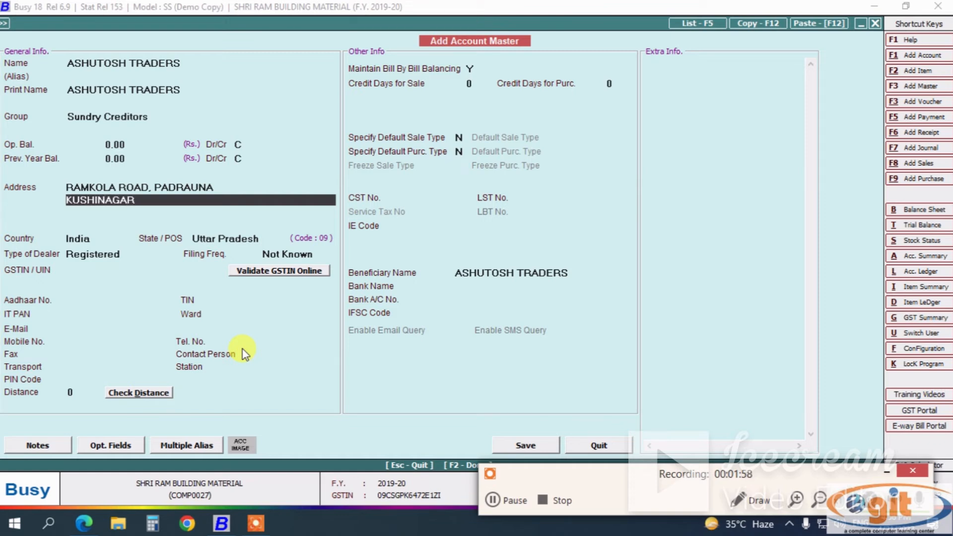
type("R")
key("Return")
key("Return")
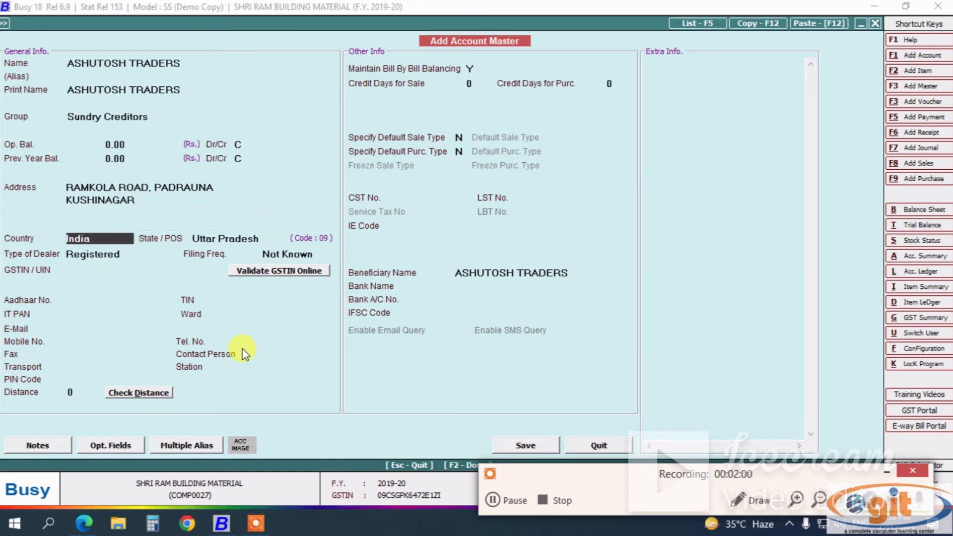
- Keep India as country, Uttar Pradesh as state, Registered as dealer type and Not Known as filing frequency
key("Return")
key("Return")
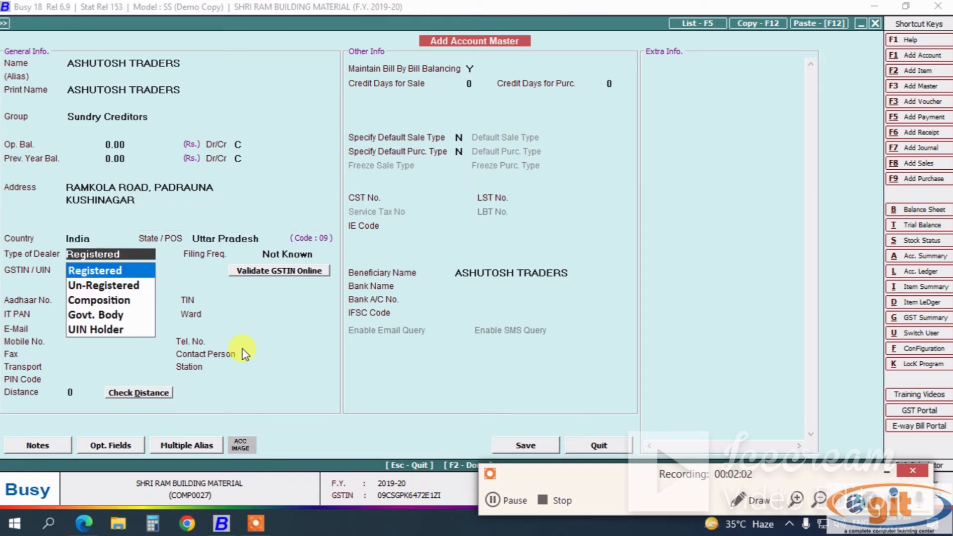
key("Return")
key("Return")
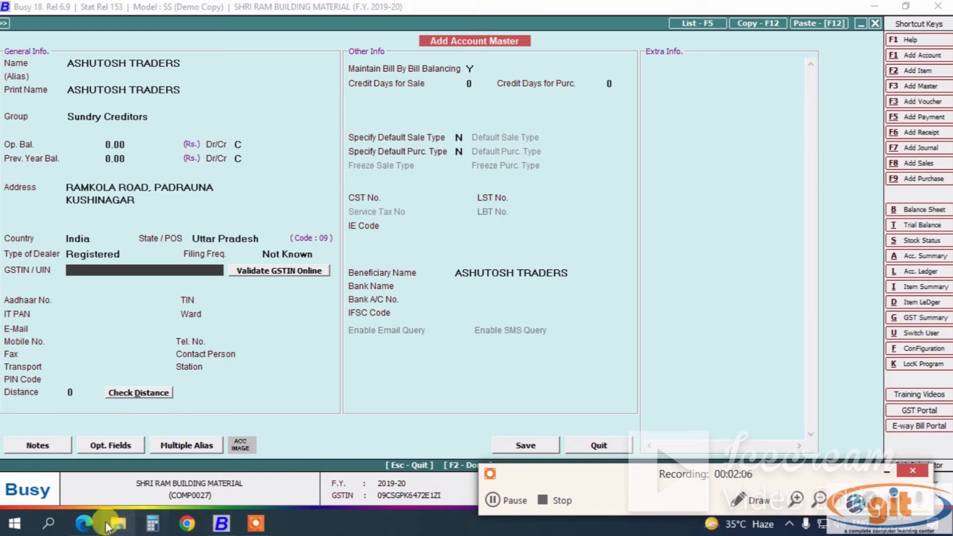
- Copy the seller's GSTIN from the PDF invoice into the GSTIN / UIN field of the Busy account and submit it
left_click(83, 523)
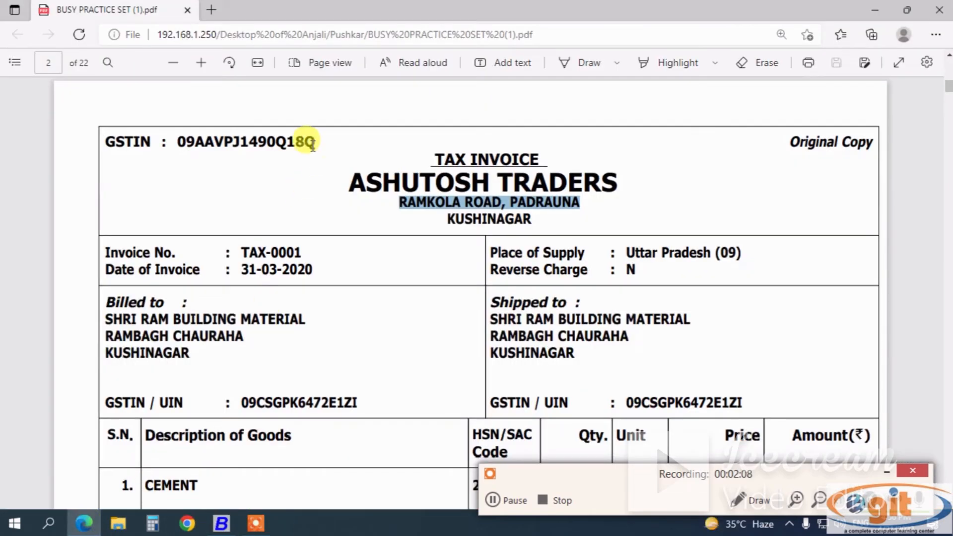
left_click_drag(313, 145, 173, 142)
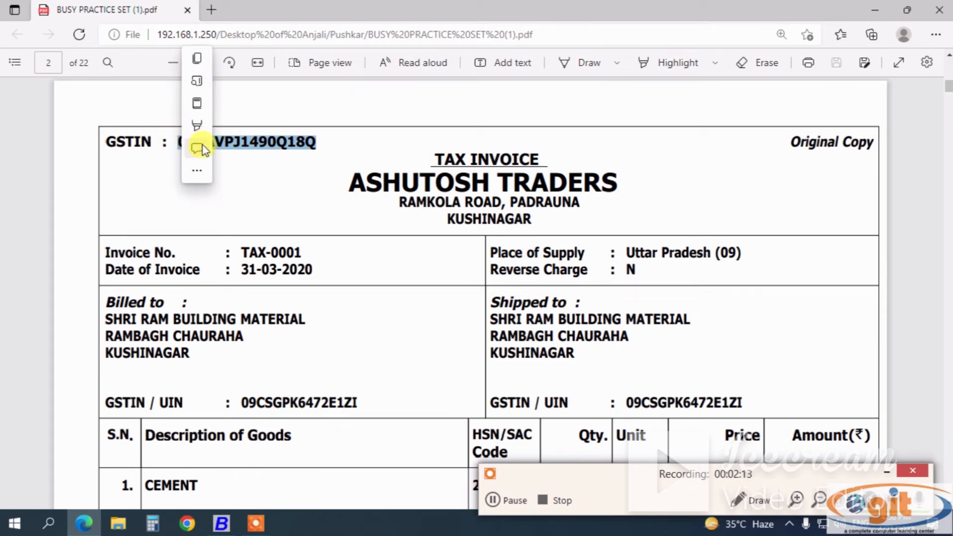
left_click(209, 62)
left_click(221, 523)
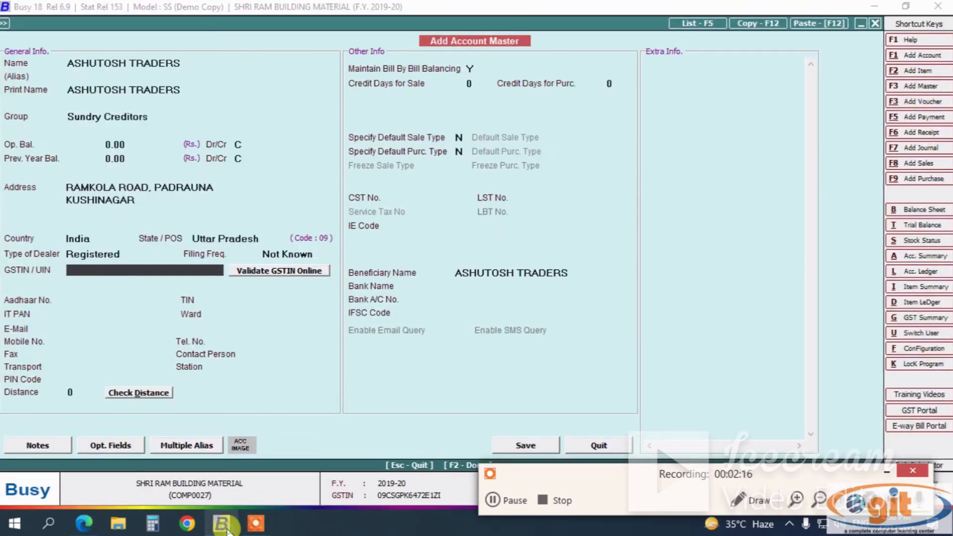
key("ctrl+v")
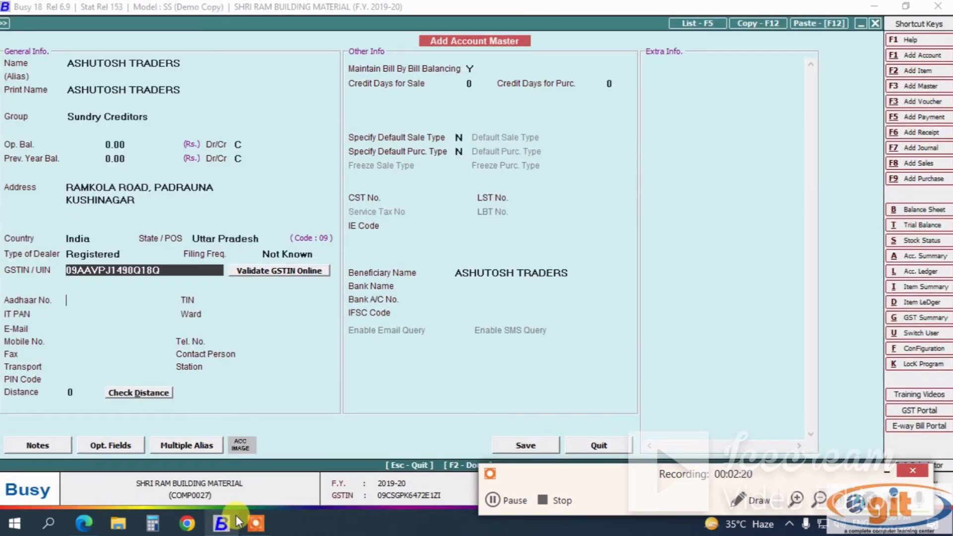
key("Return")
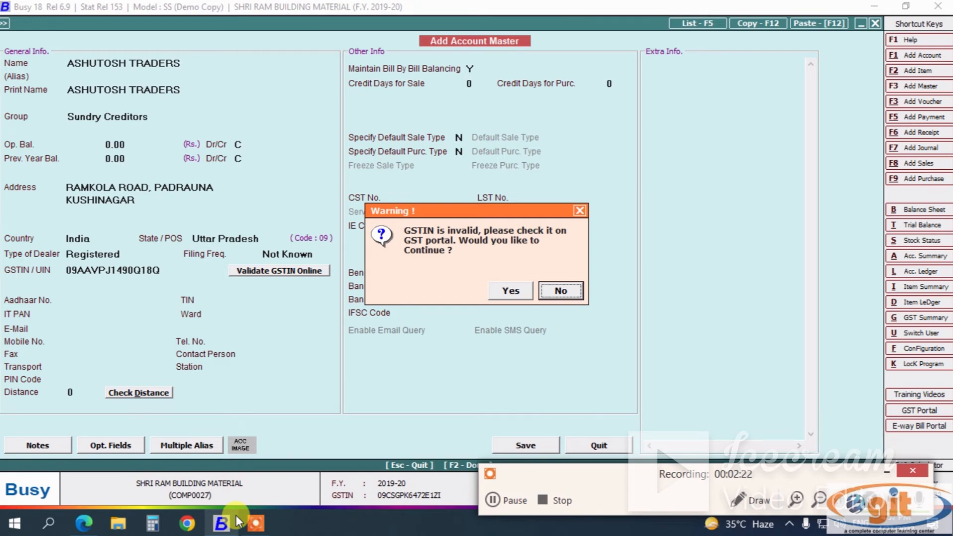
left_click(740, 502)
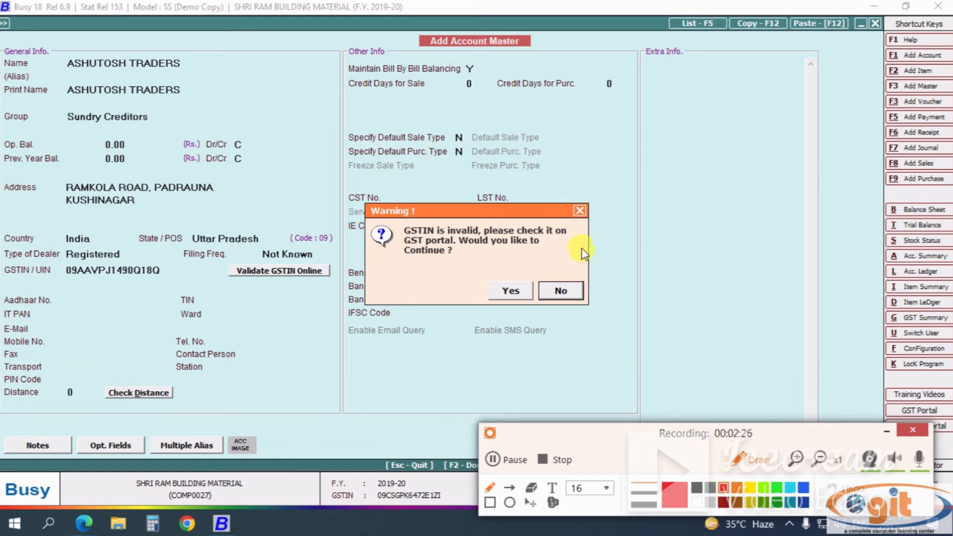
mouse_move(574, 229)
left_mouse_down()
mouse_move(516, 194)
mouse_move(380, 203)
mouse_move(364, 275)
mouse_move(388, 317)
mouse_move(551, 350)
mouse_move(595, 314)
mouse_move(572, 229)
left_mouse_up()
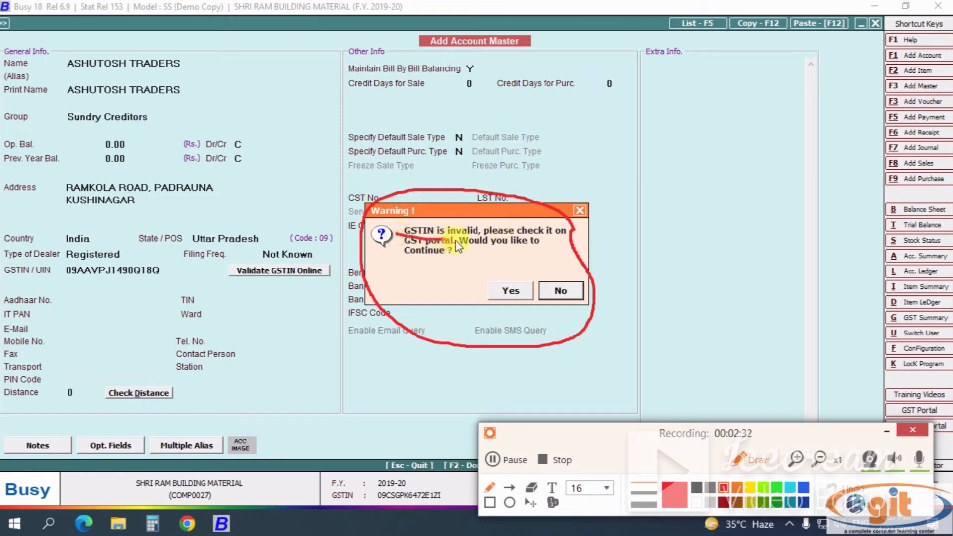
left_click_drag(455, 242, 481, 243)
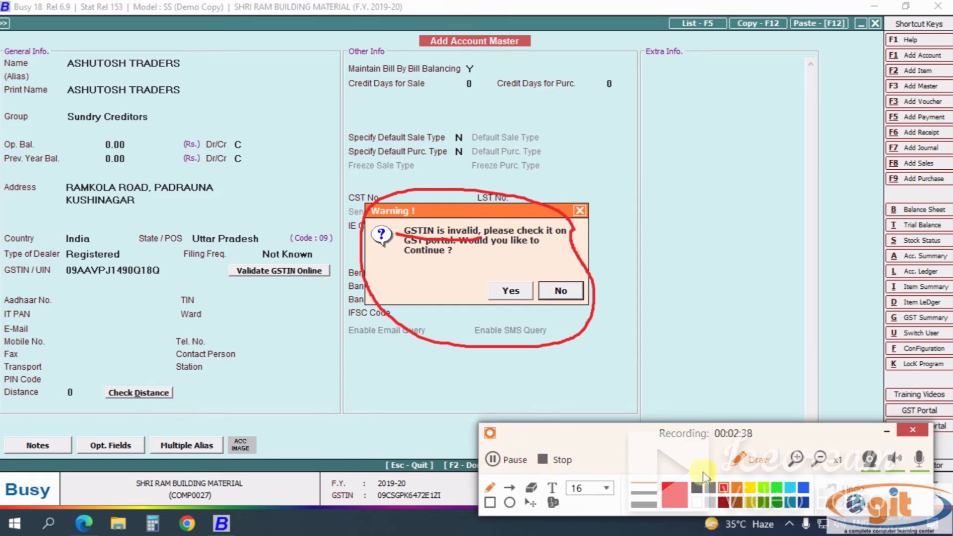
left_click(749, 460)
left_click(497, 461)
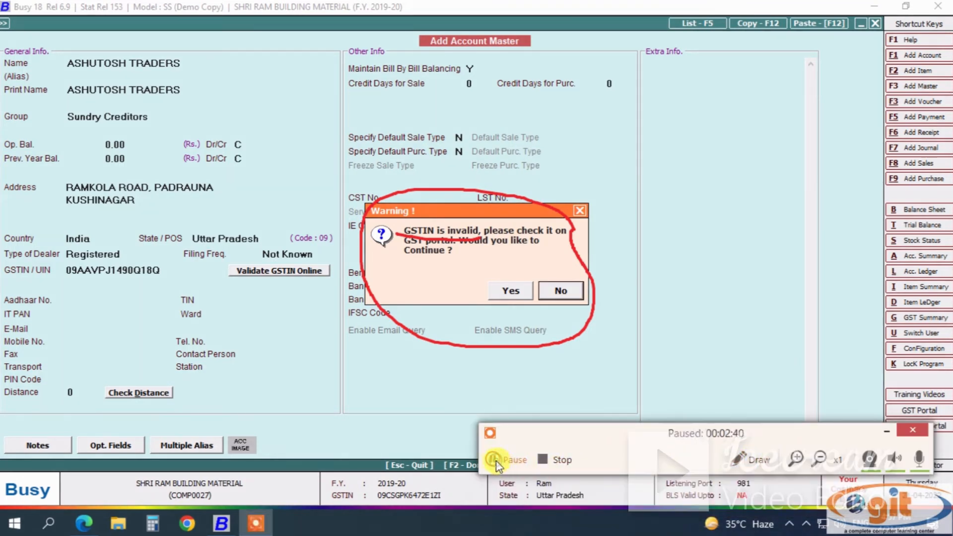
left_click(496, 461)
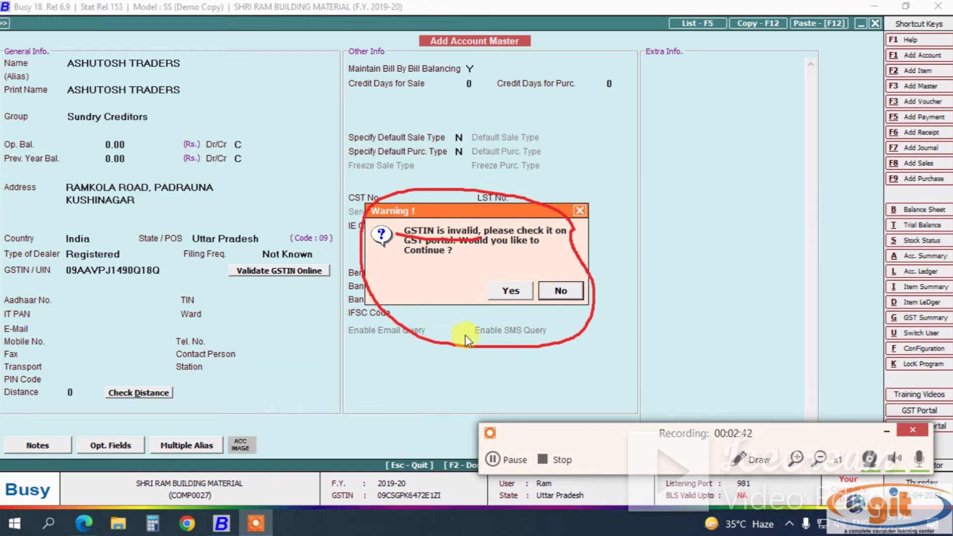